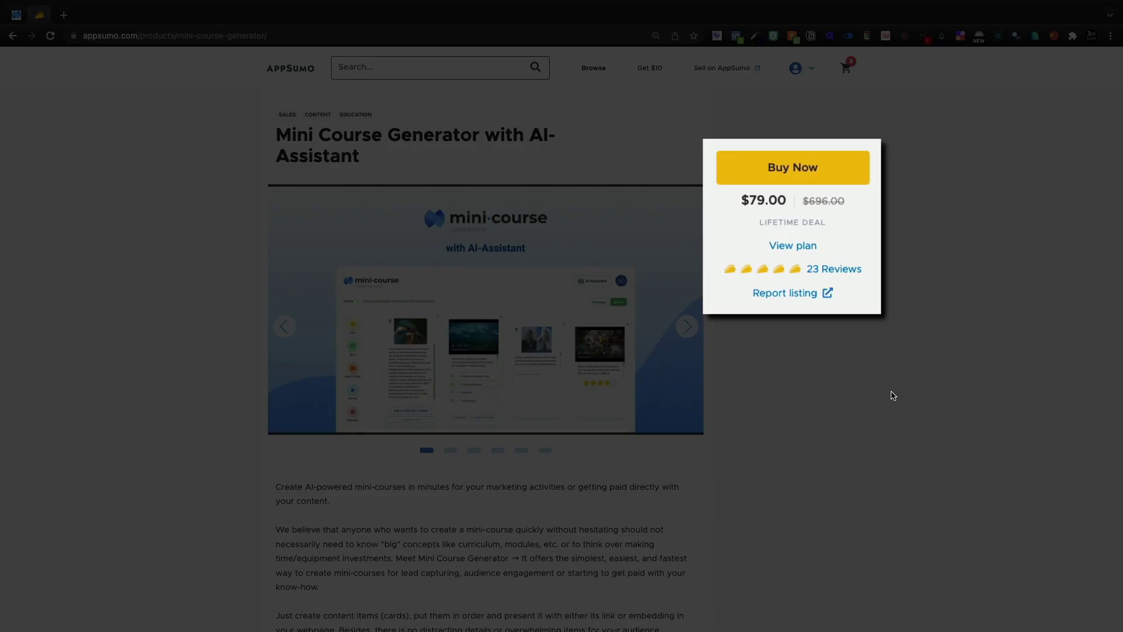
Step: Create a new mini course named 'demo' and open its editor with one blank card
scroll(889, 433, down, 15)
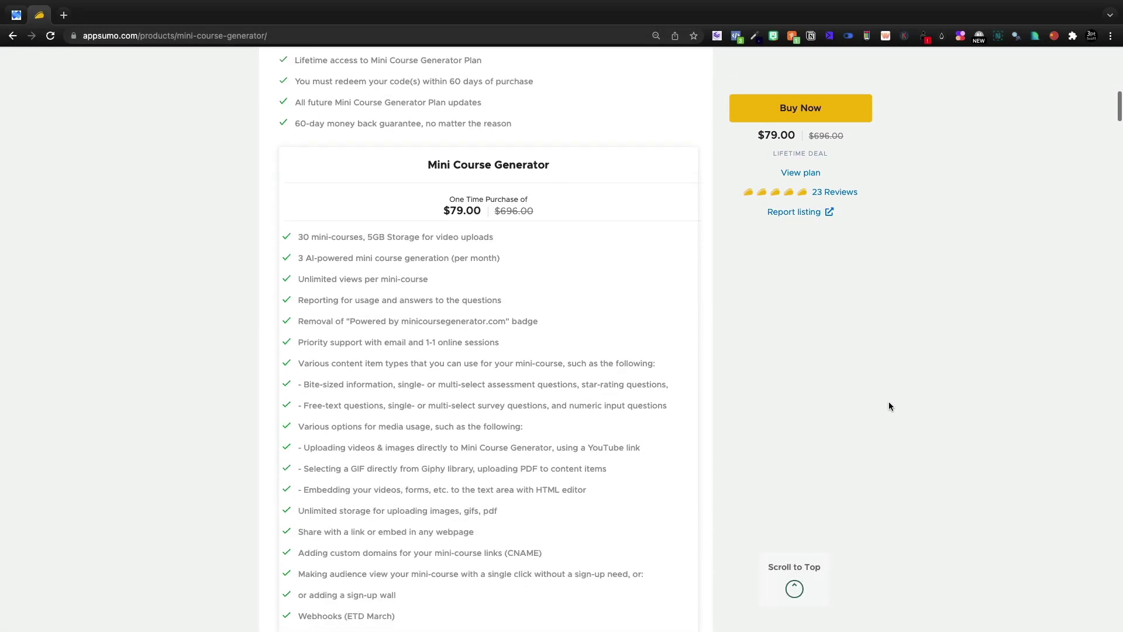
scroll(889, 406, down, 2)
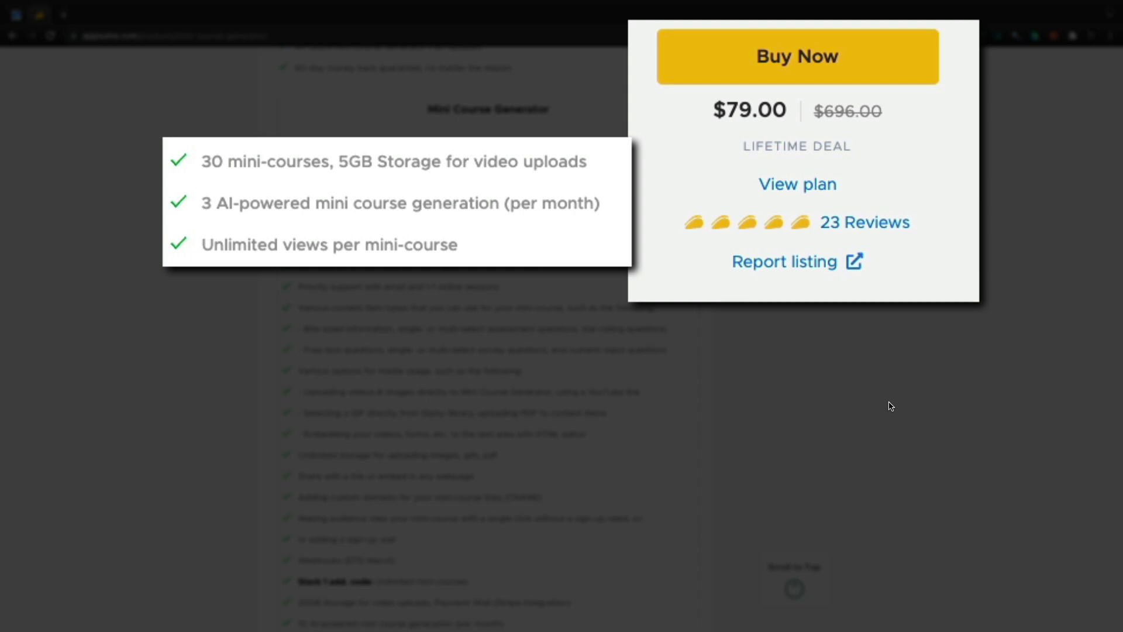
scroll(798, 419, down, 5)
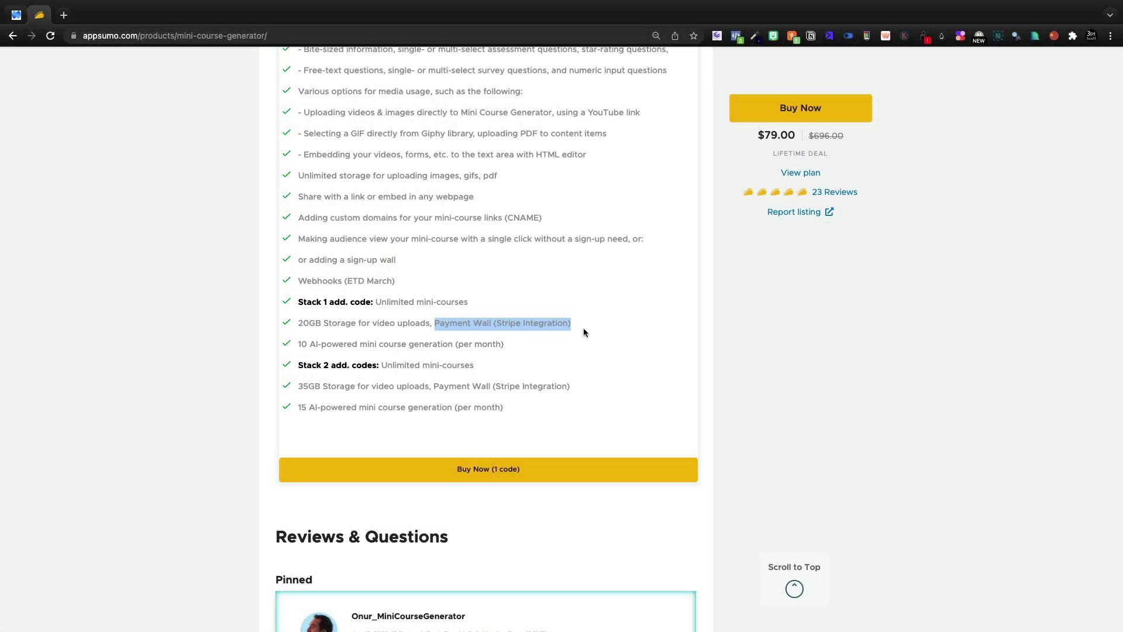
click(584, 327)
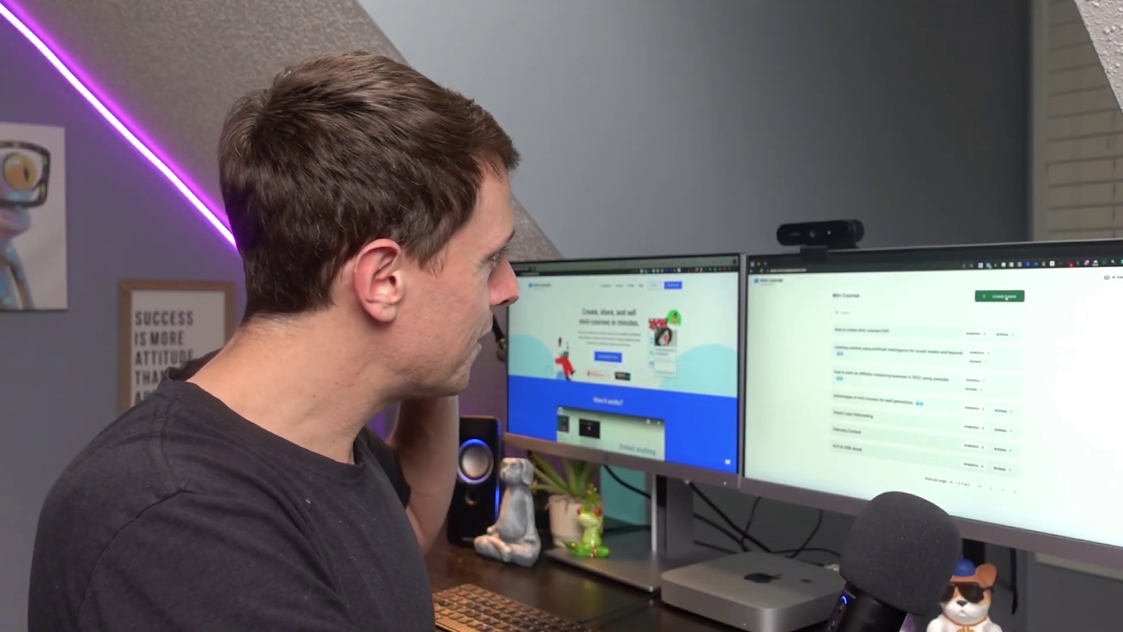
click(1007, 297)
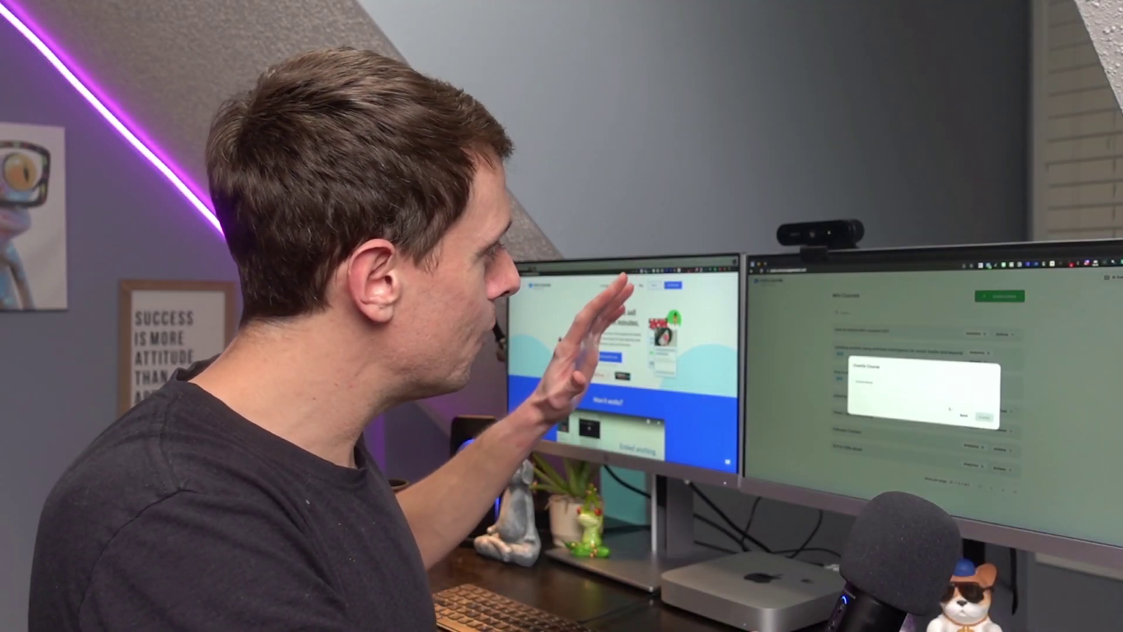
text(demo)
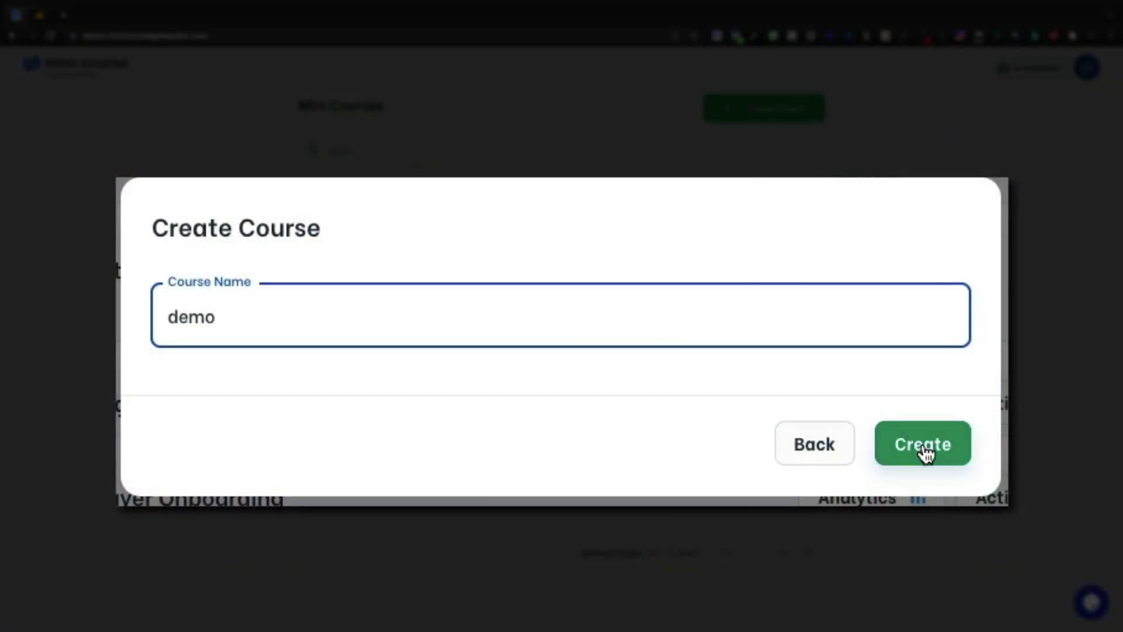
click(926, 452)
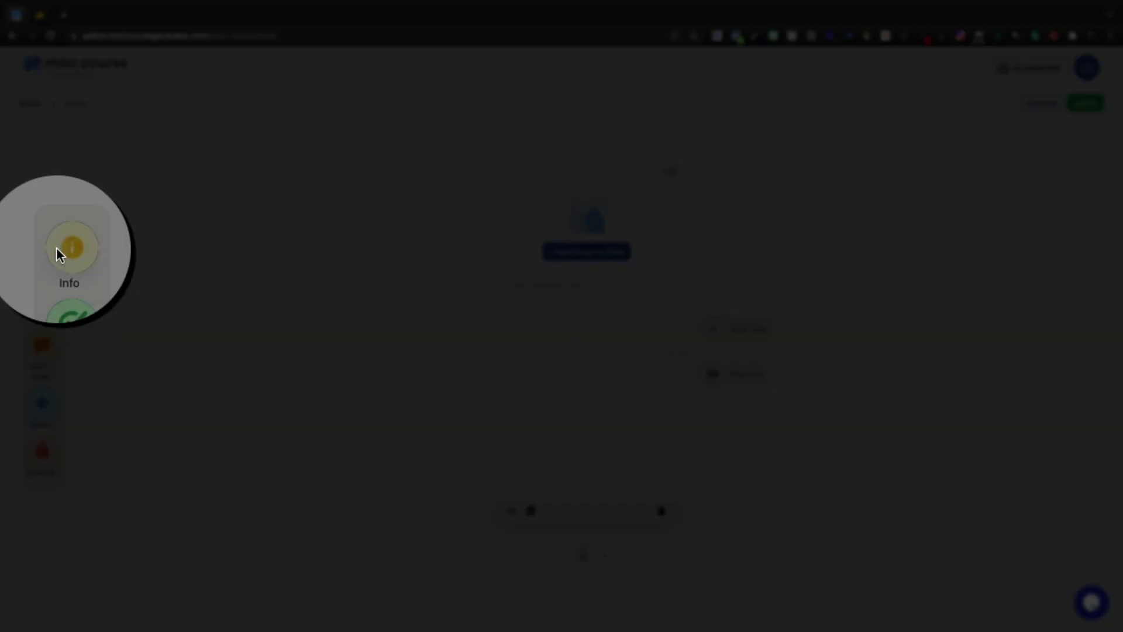
Step: Add a second info card and look at its media upload option
click(53, 251)
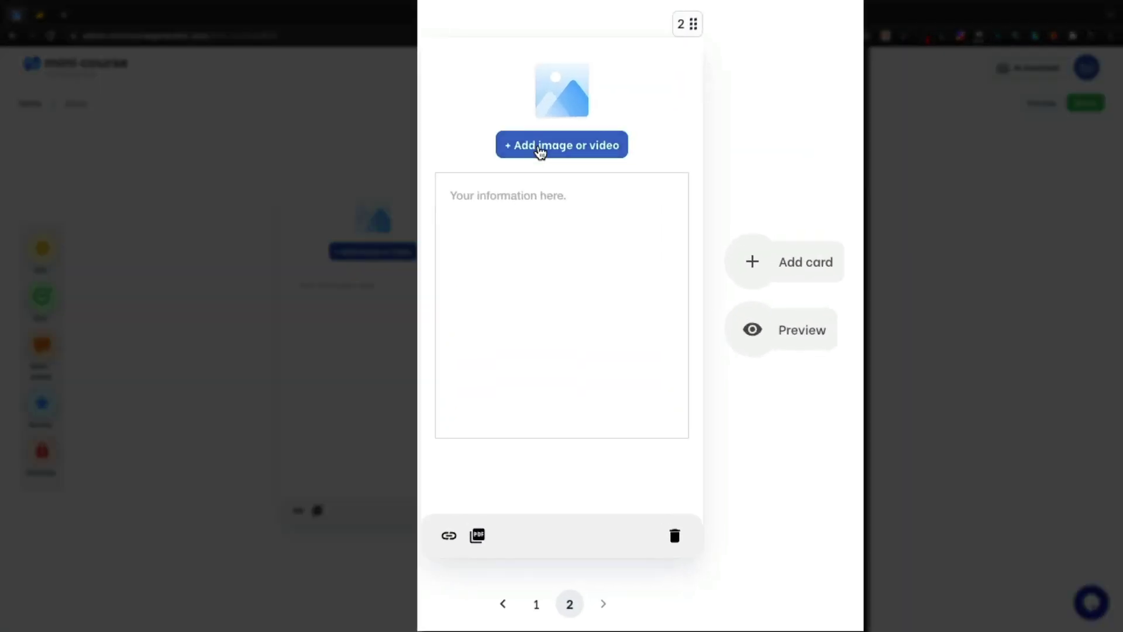
click(588, 252)
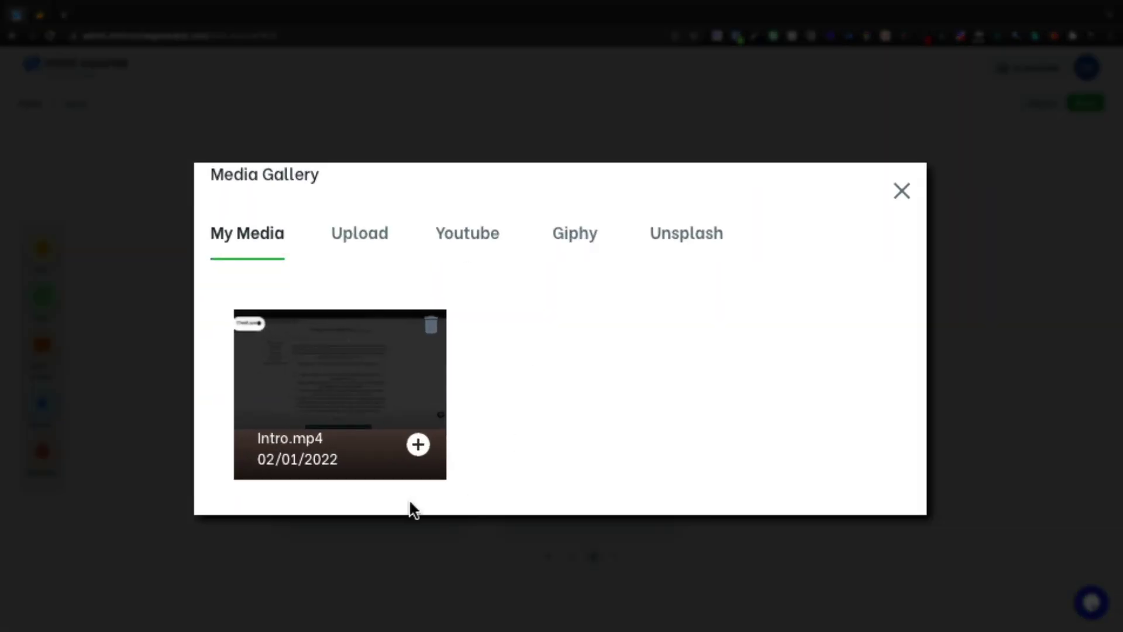
click(368, 234)
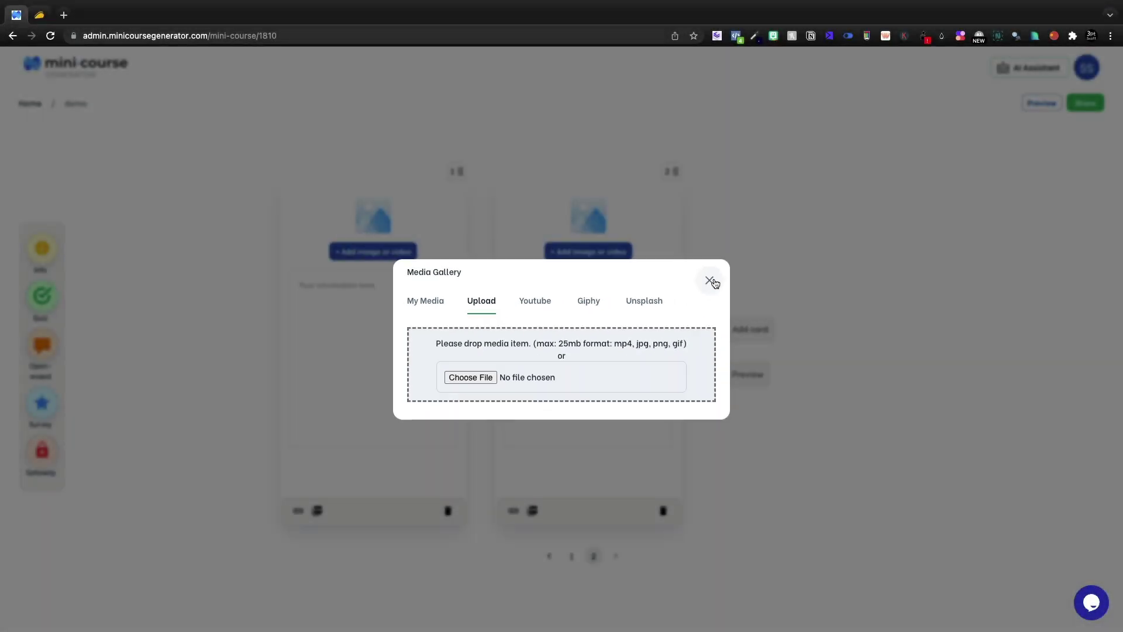
click(712, 280)
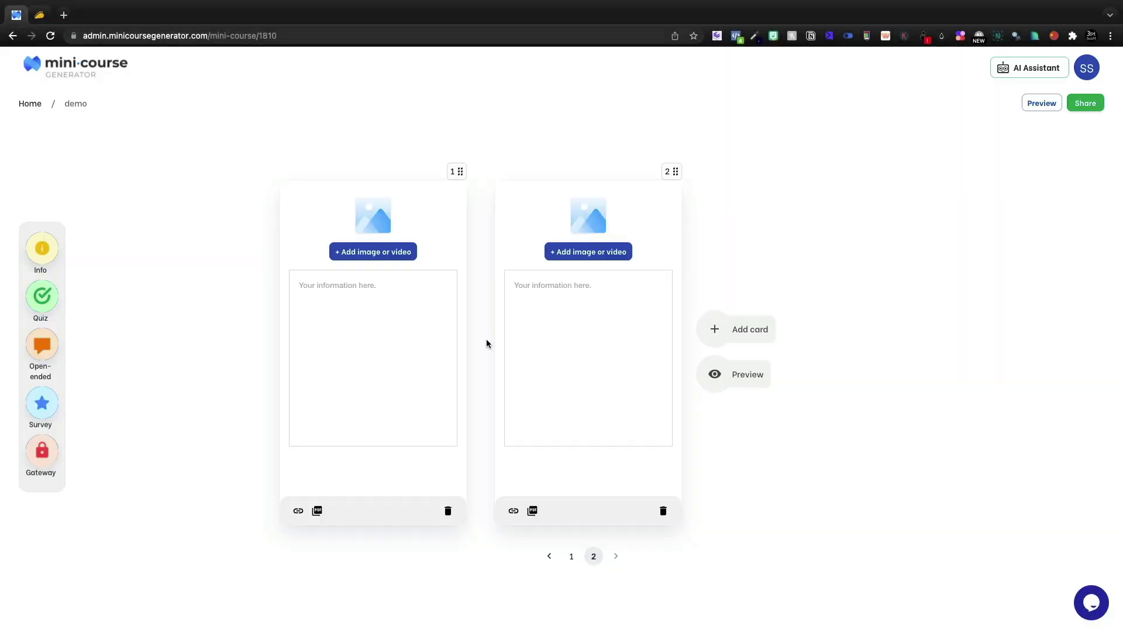
Step: Put Intro.mp4 from My Media into card 2, browsing the YouTube, GIF and Unsplash sources
click(579, 253)
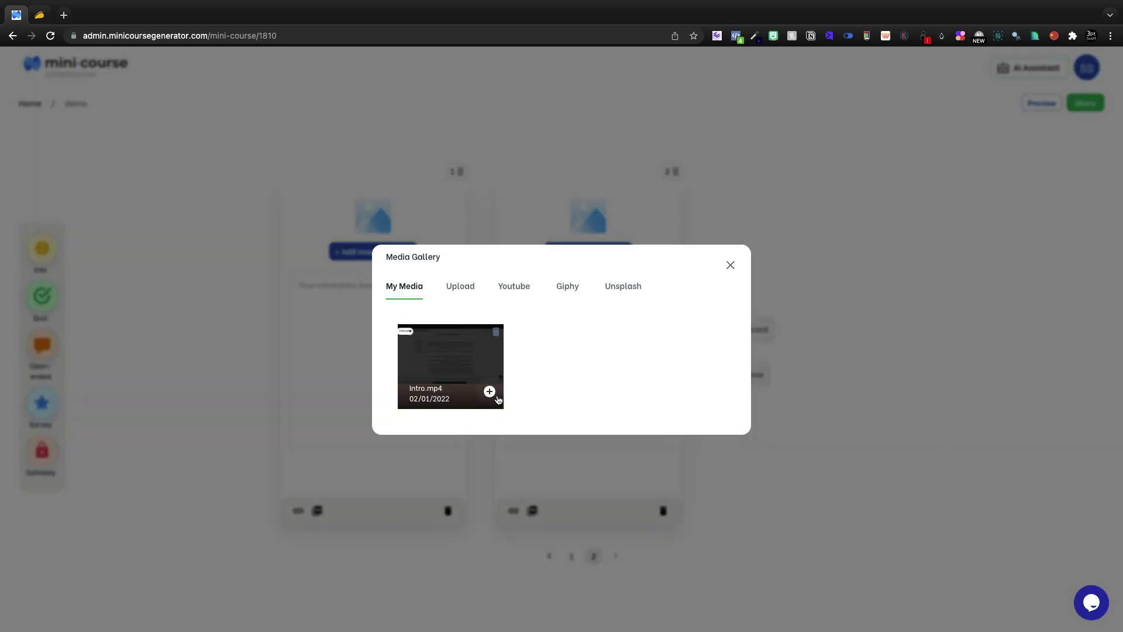
click(489, 391)
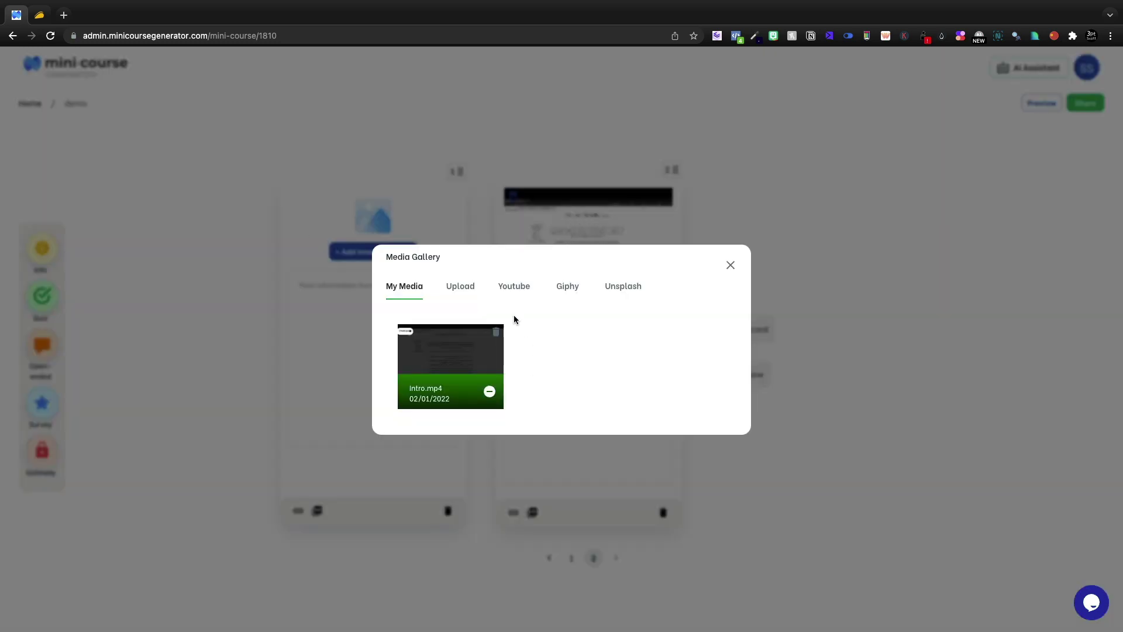
click(504, 290)
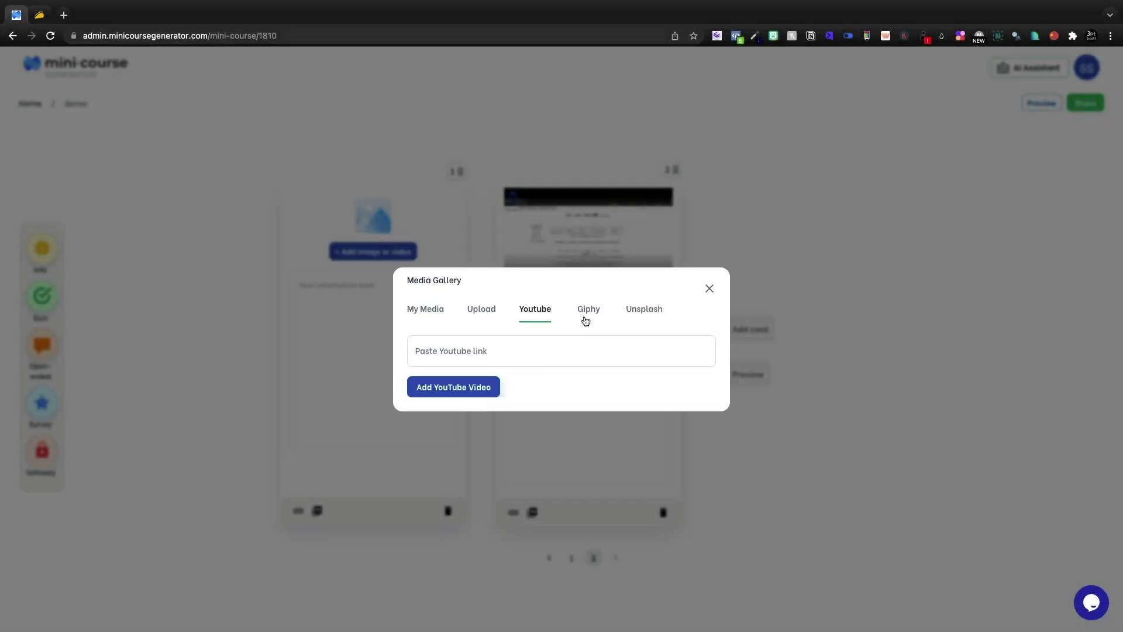
click(585, 316)
click(643, 239)
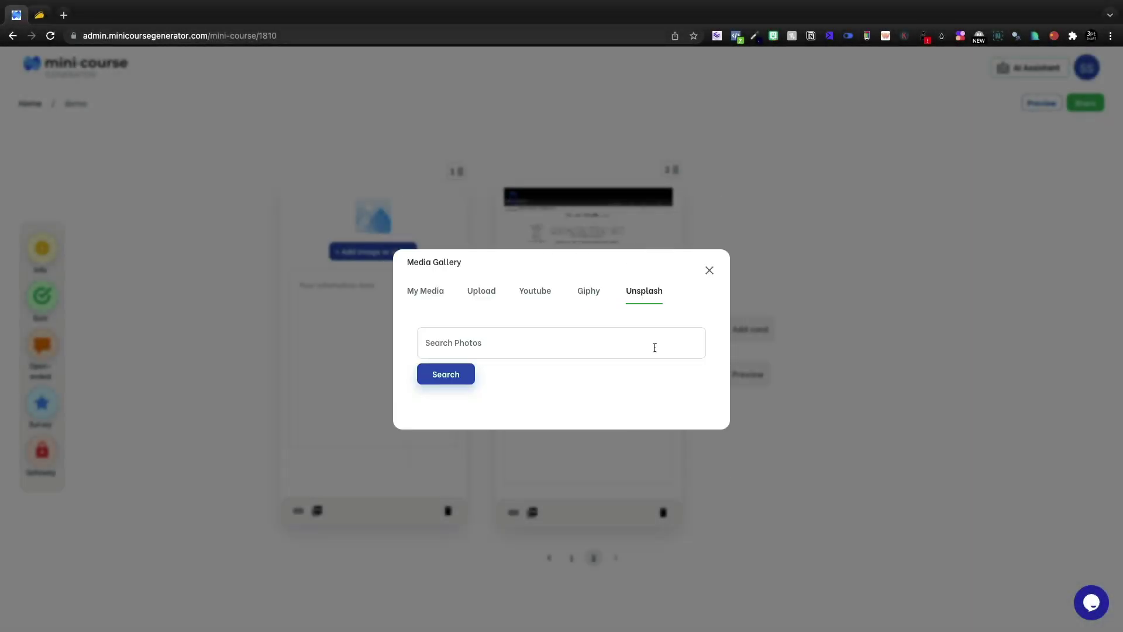
click(709, 270)
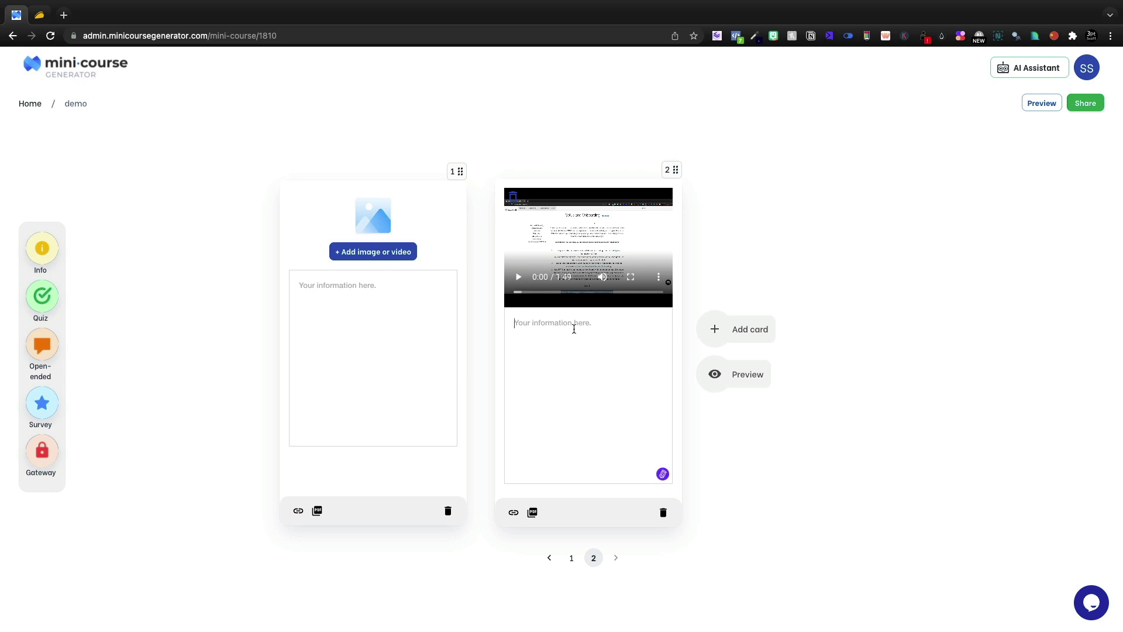
Step: Write 'Video lesson 1' in card 2, make it bold, underlined and italic, and view its HTML
text(Video )
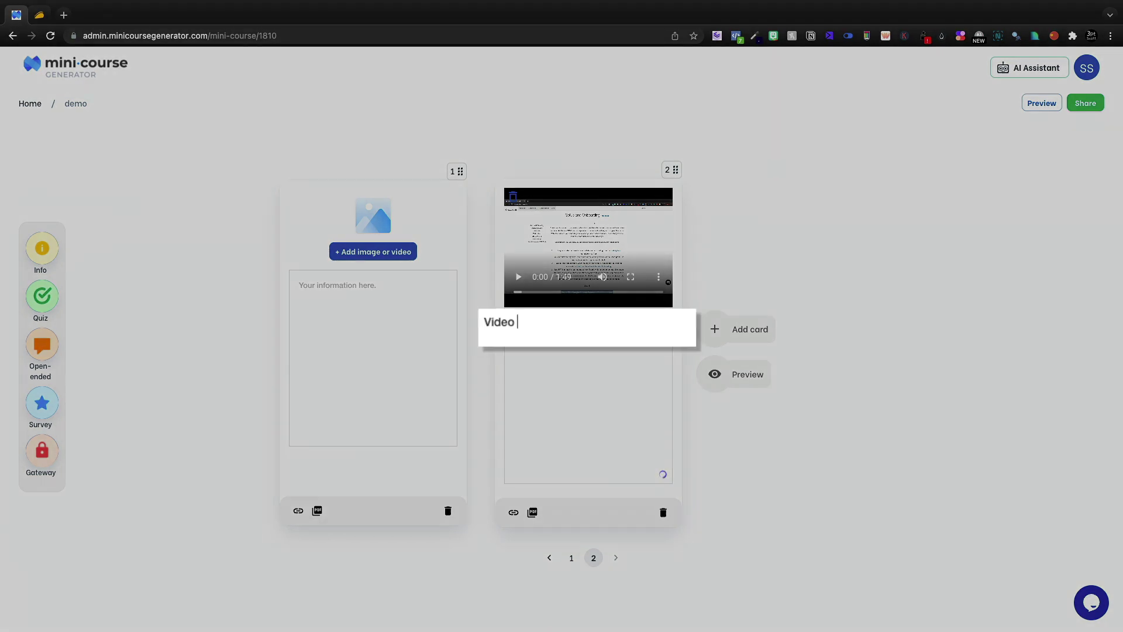
text(lesson 1)
triple_click(555, 323)
click(536, 349)
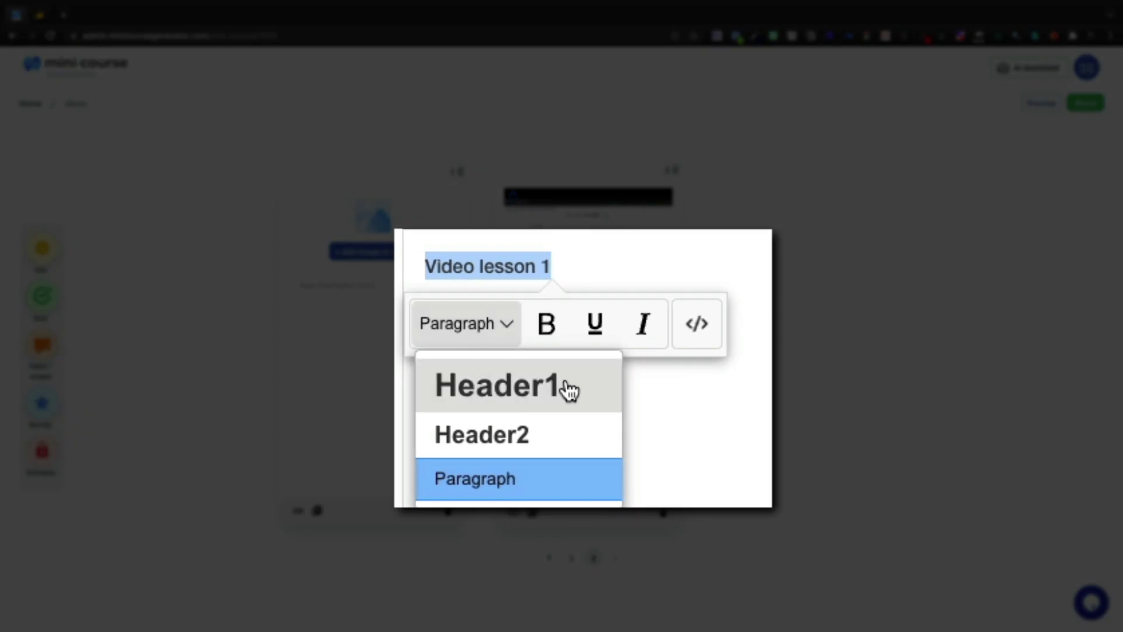
click(547, 325)
click(597, 331)
click(641, 328)
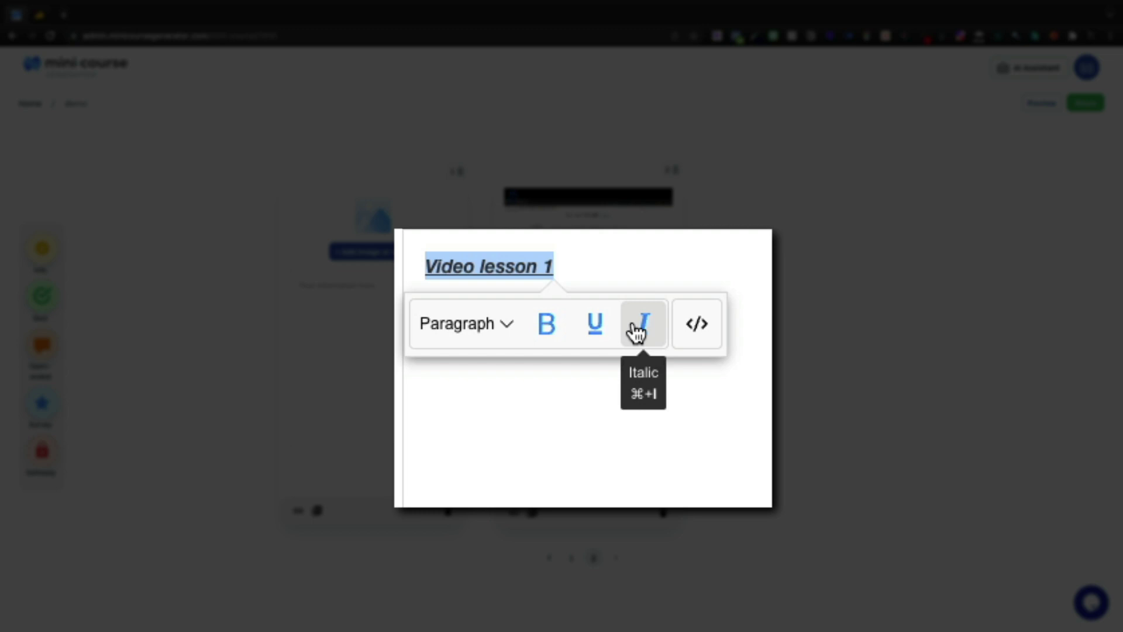
click(699, 329)
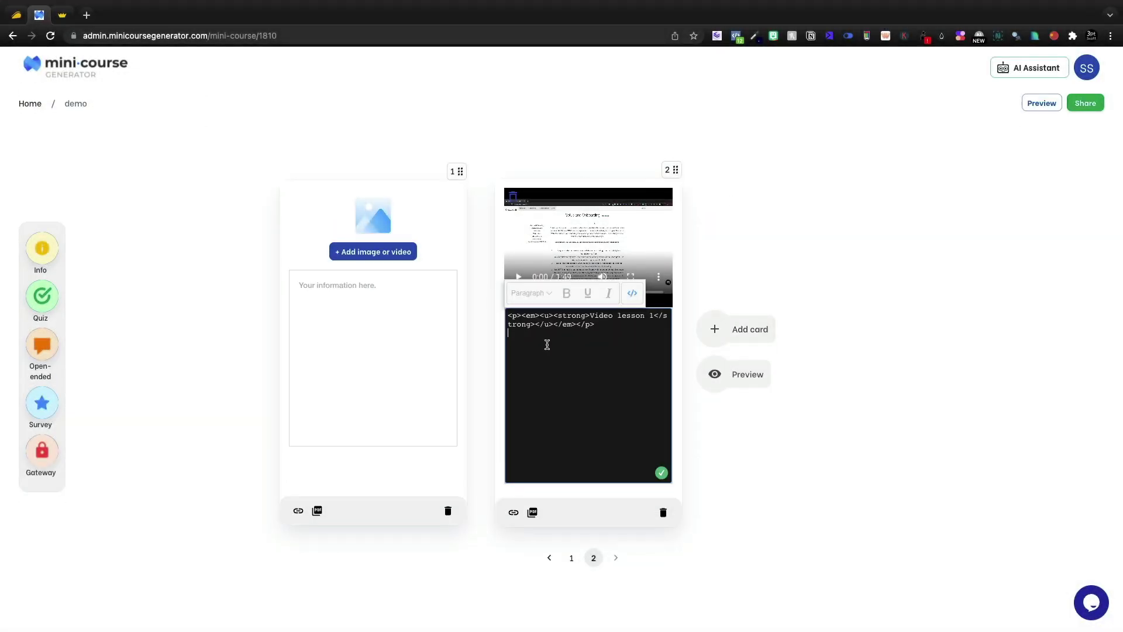
Step: In KillerPlayer, start a new custom player from the YouTube video link
click(63, 16)
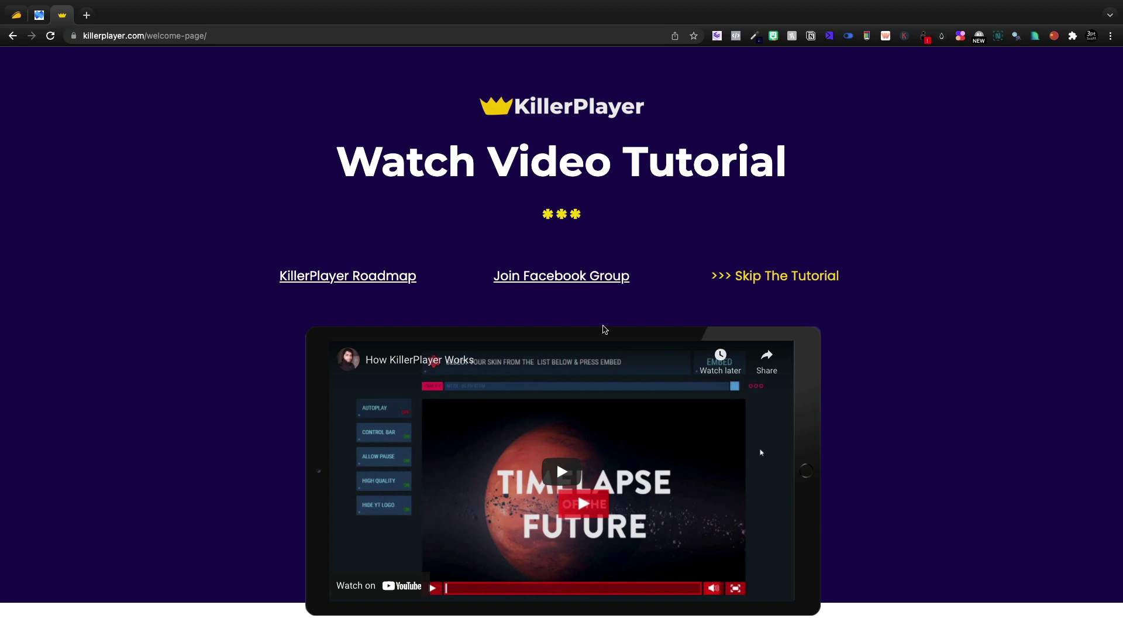
scroll(604, 330, down, 3)
click(625, 542)
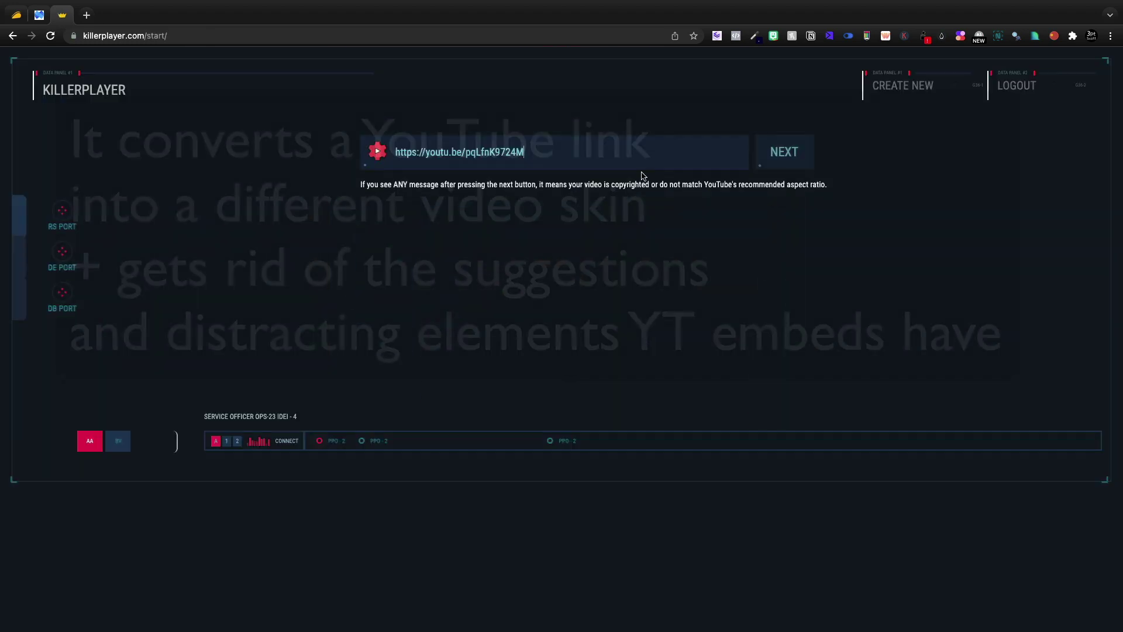
key(Return)
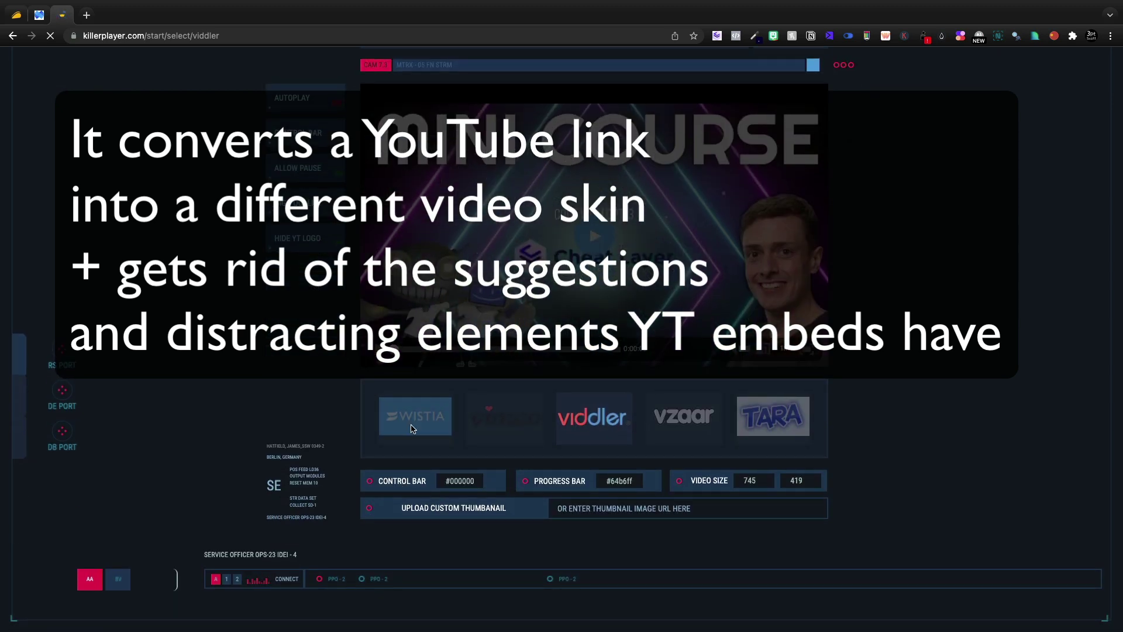
Step: Give the player the Wistia skin and a new control bar colour, then copy its embed code
click(416, 417)
right_click(585, 479)
click(563, 450)
scroll(530, 539, down, 3)
click(460, 480)
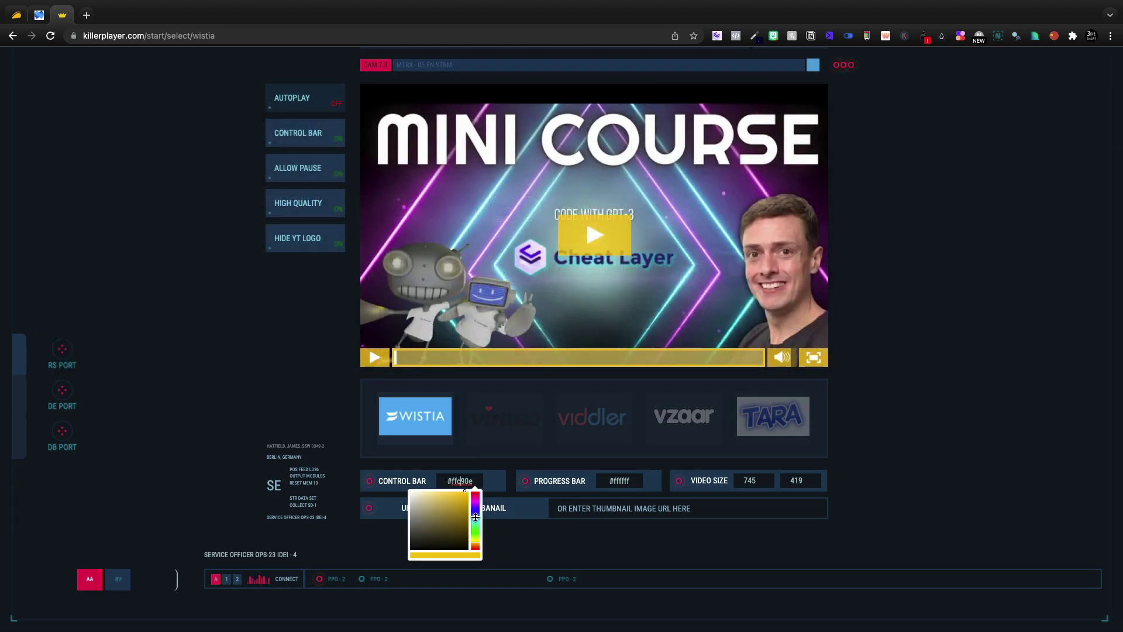
drag(475, 495, 475, 515)
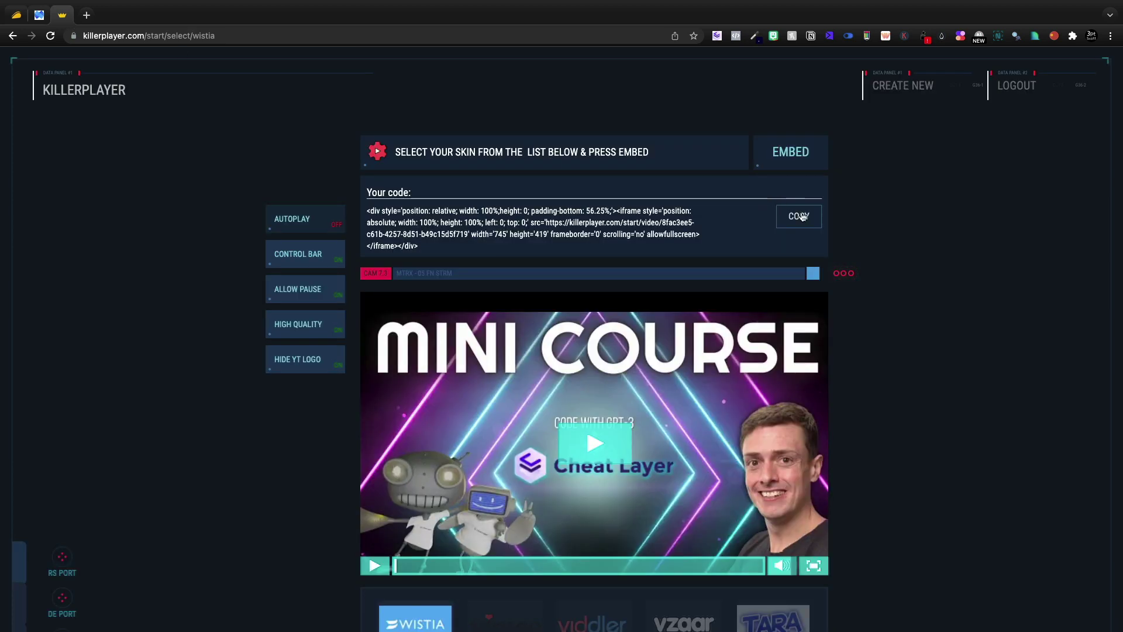
click(802, 217)
click(659, 108)
key(ctrl+shift+Tab)
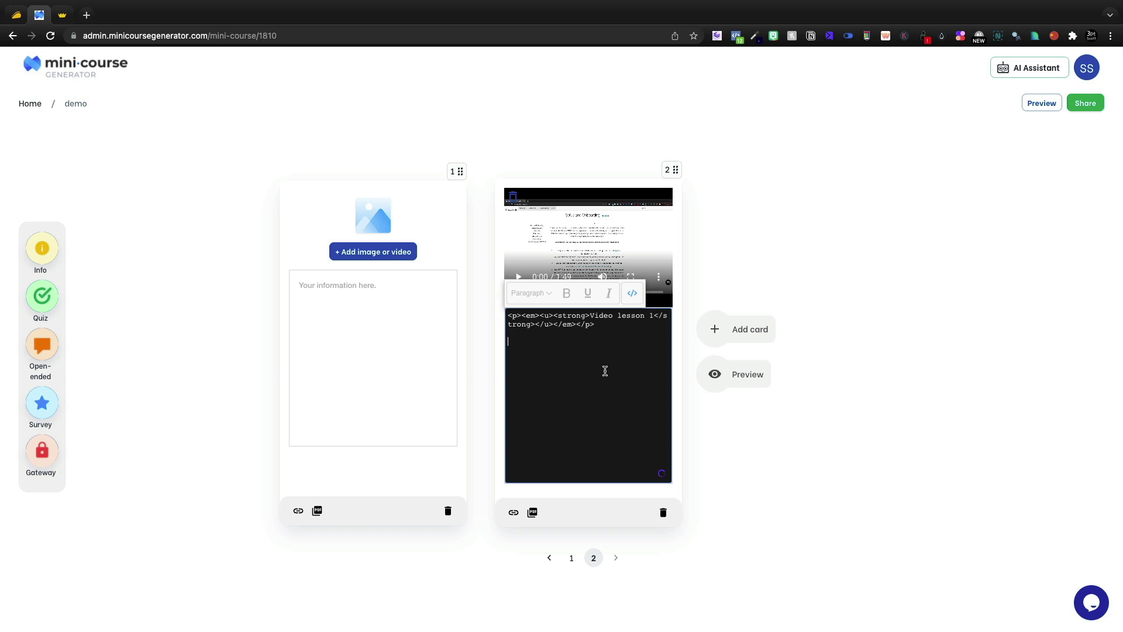
Step: Paste the KillerPlayer embed code below 'Video lesson 1' and return to formatted view
key(ctrl+v)
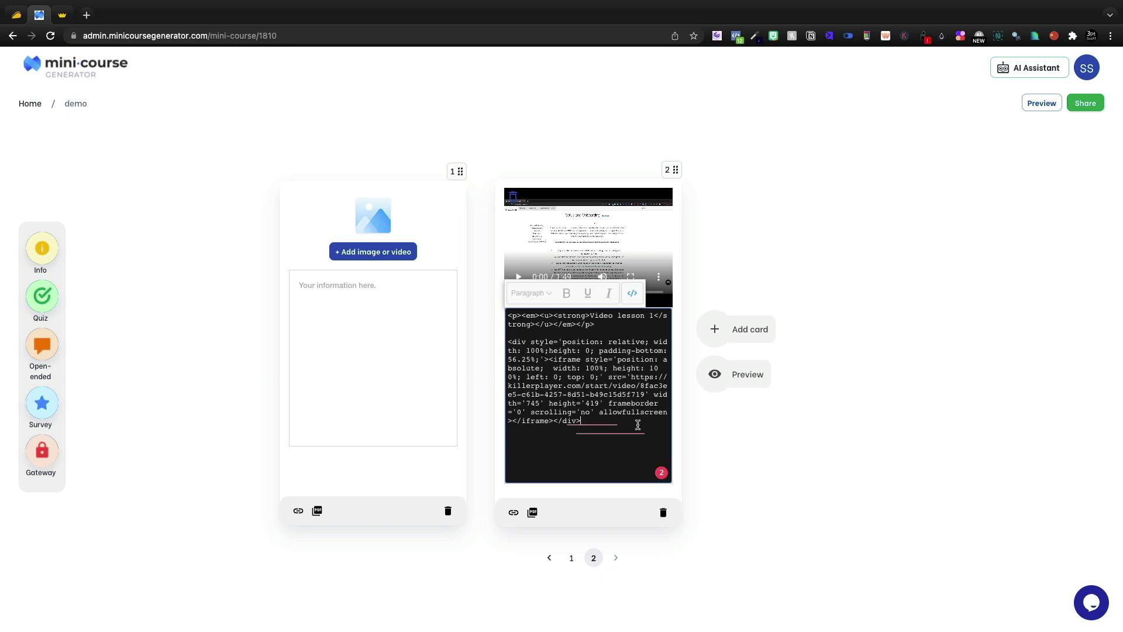
click(633, 295)
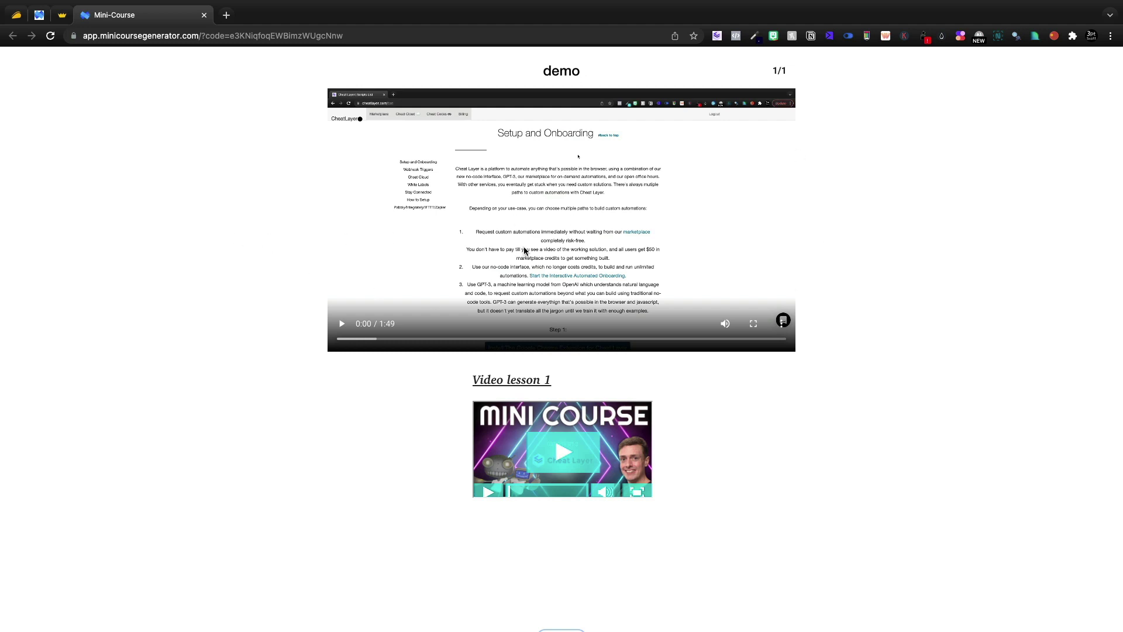
Step: Play the embedded lesson video, check the KillerPlayer embed page, and return to the editor
click(565, 444)
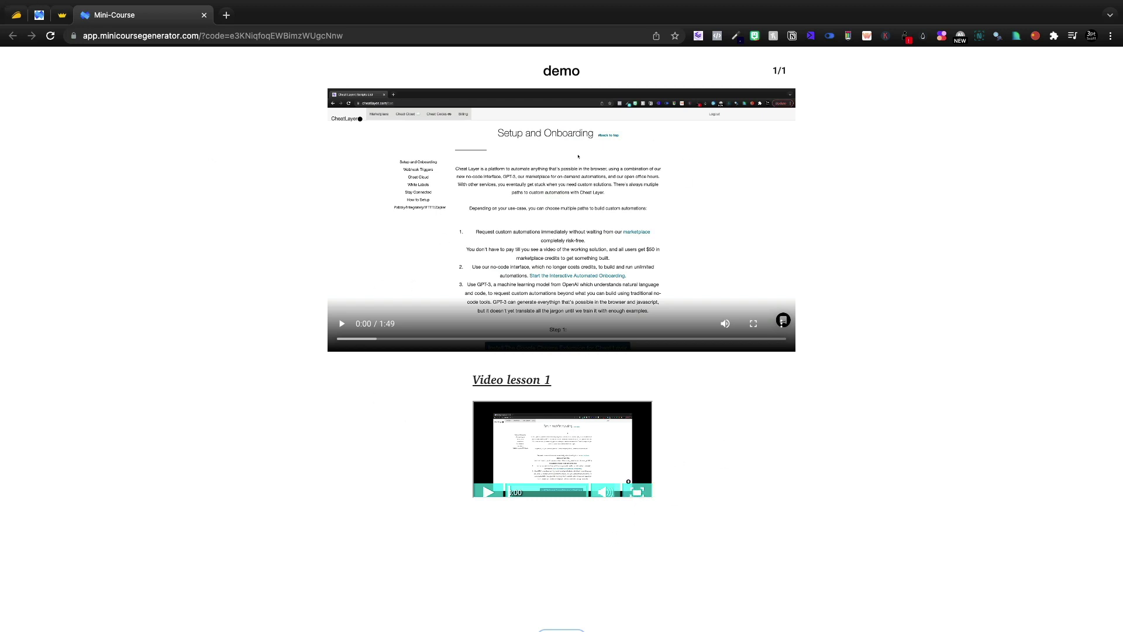
click(62, 17)
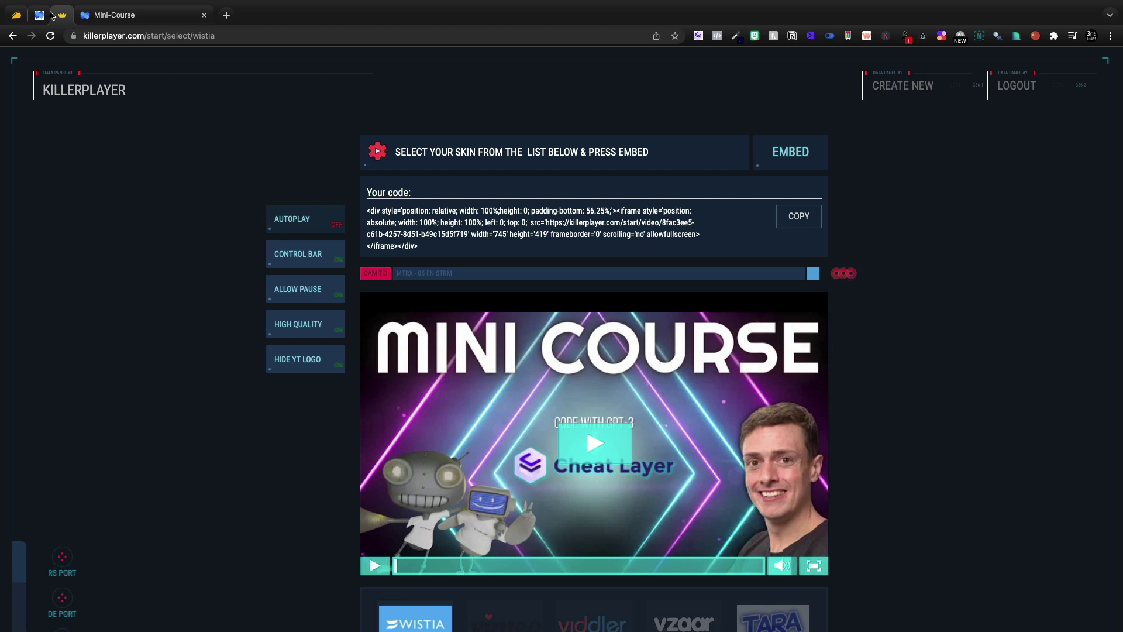
click(39, 15)
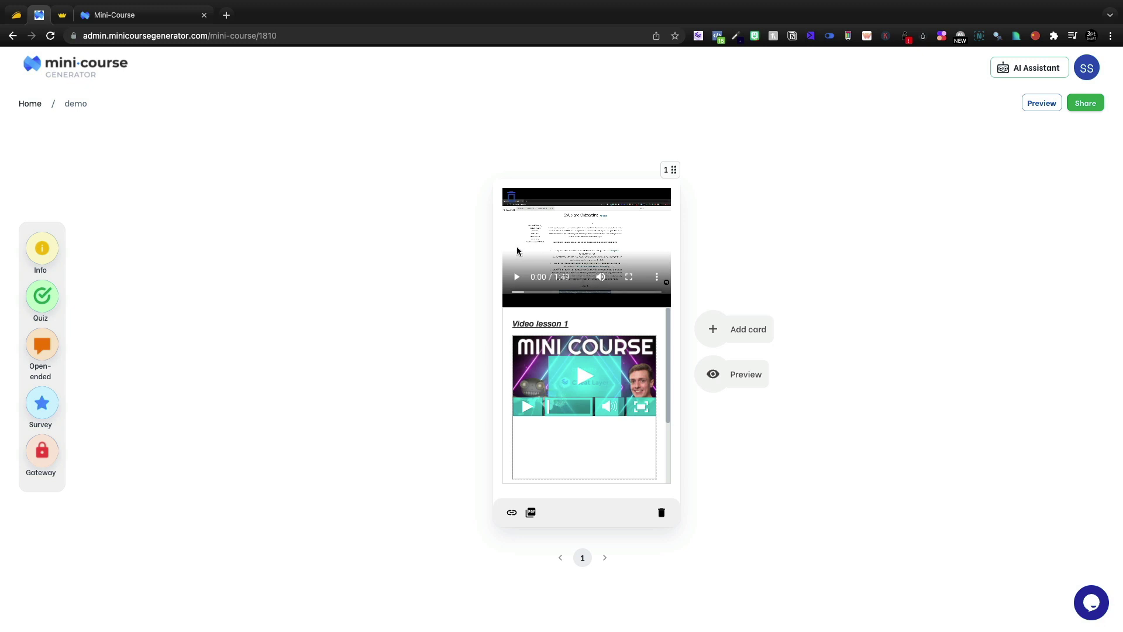
Step: Add a single-answer quiz card asking 'Have you liked the video?'
click(653, 377)
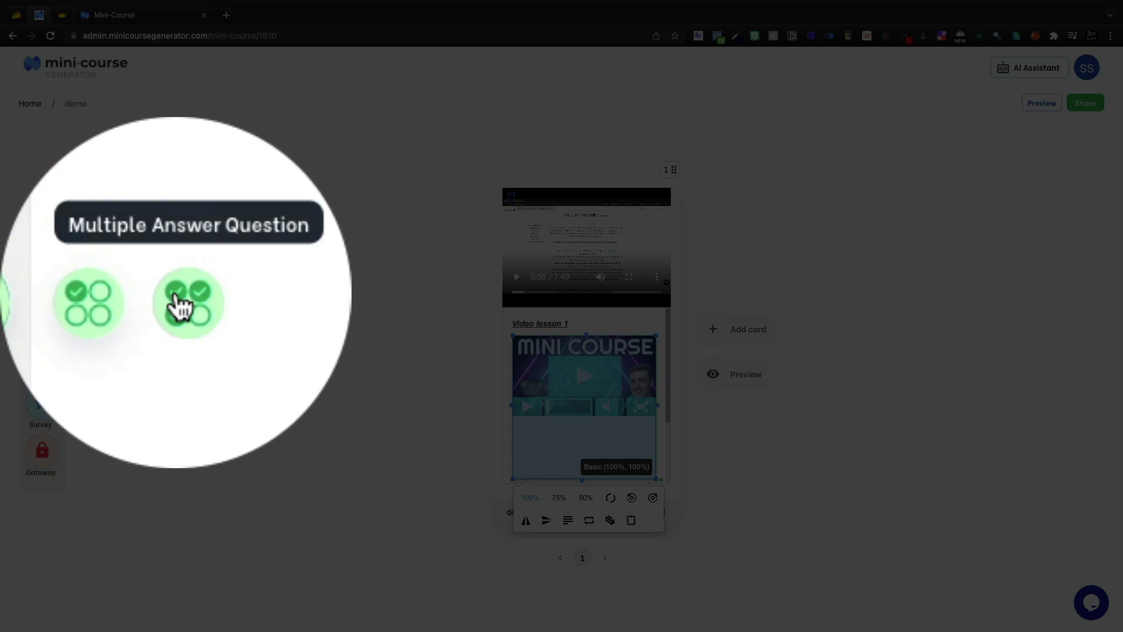
click(80, 354)
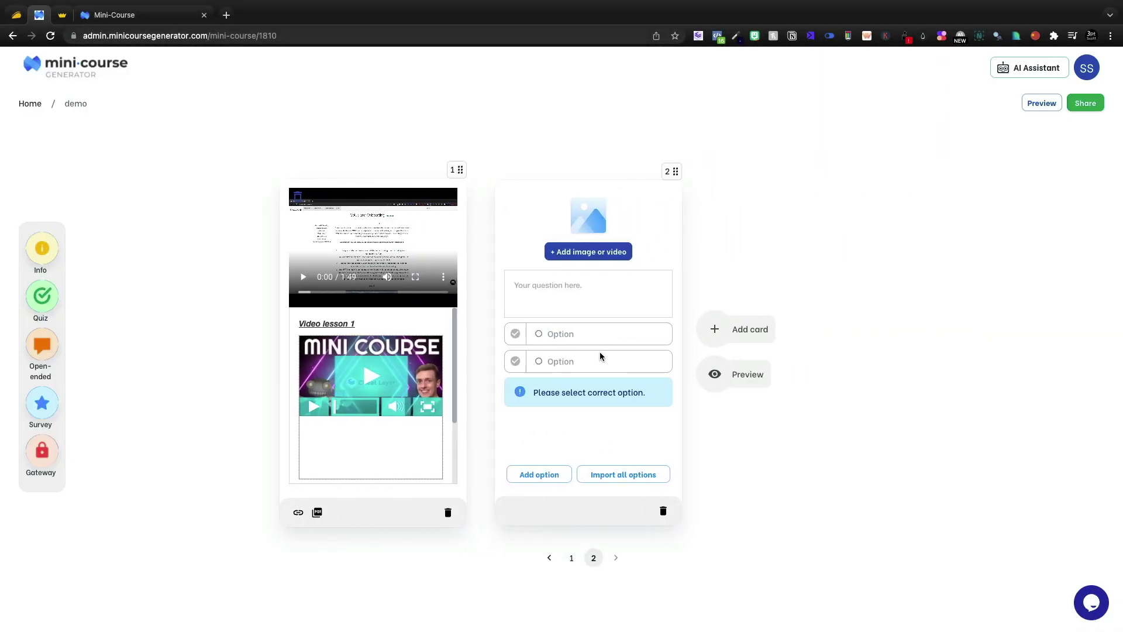
text(Have you liked the video?)
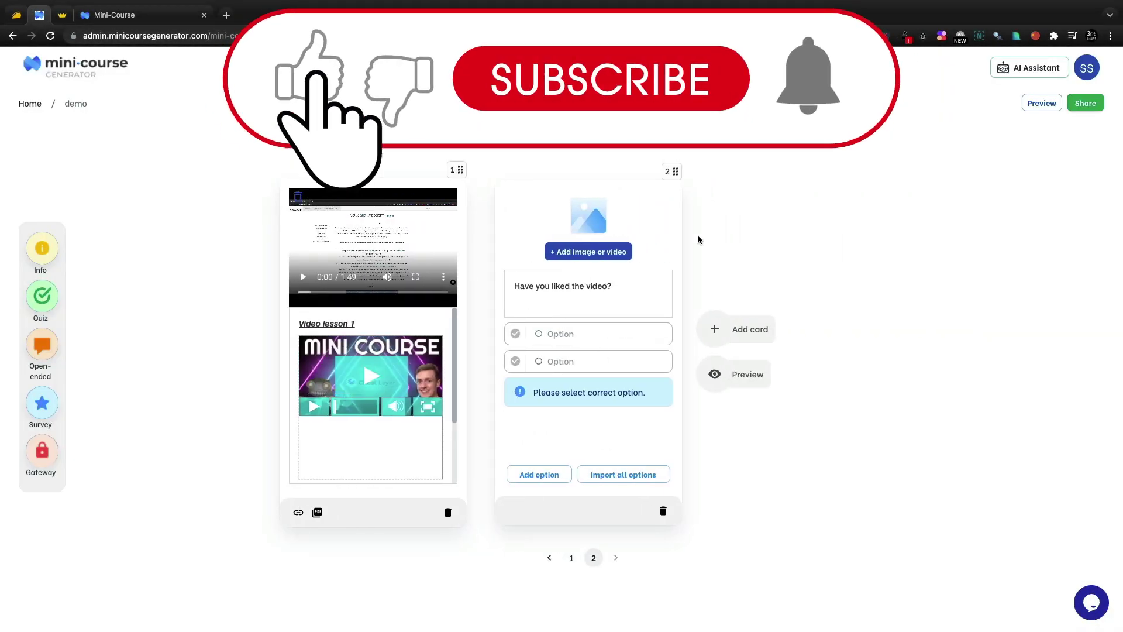
Step: Attach a 'thumbs up' Giphy GIF to the question and mark Yes as the correct answer
click(609, 253)
click(567, 285)
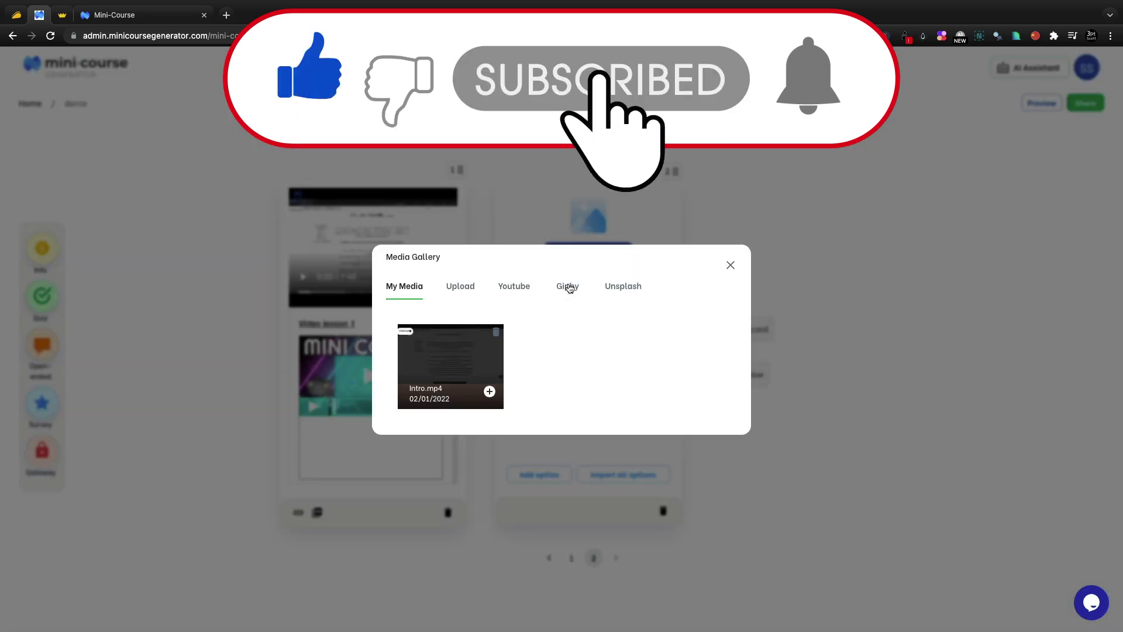
click(559, 281)
text(thumbs u)
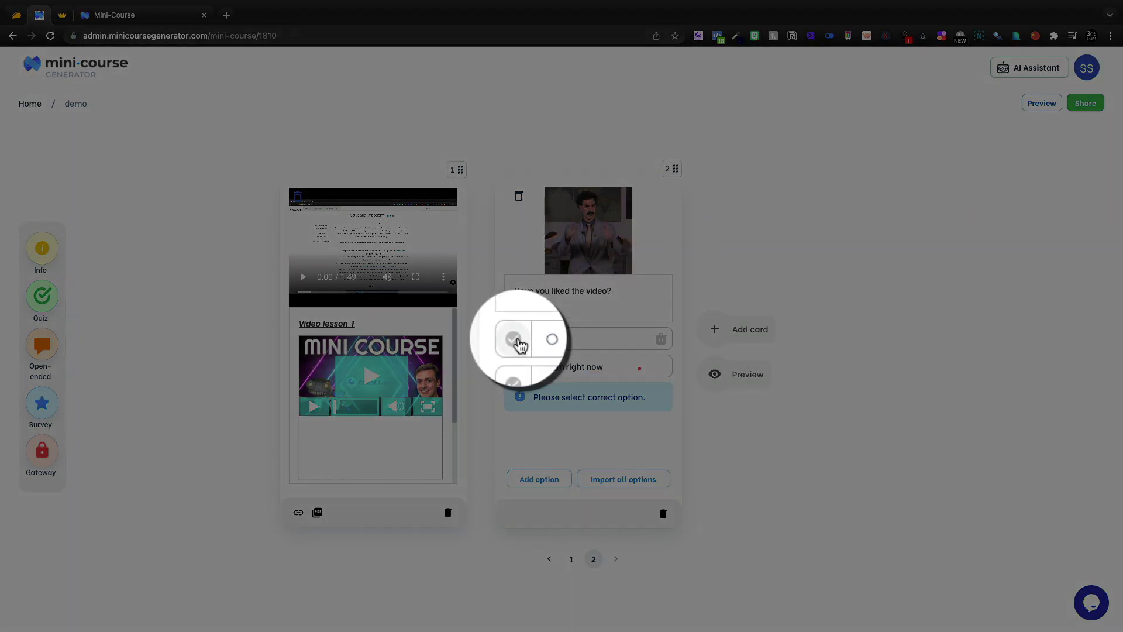
click(515, 339)
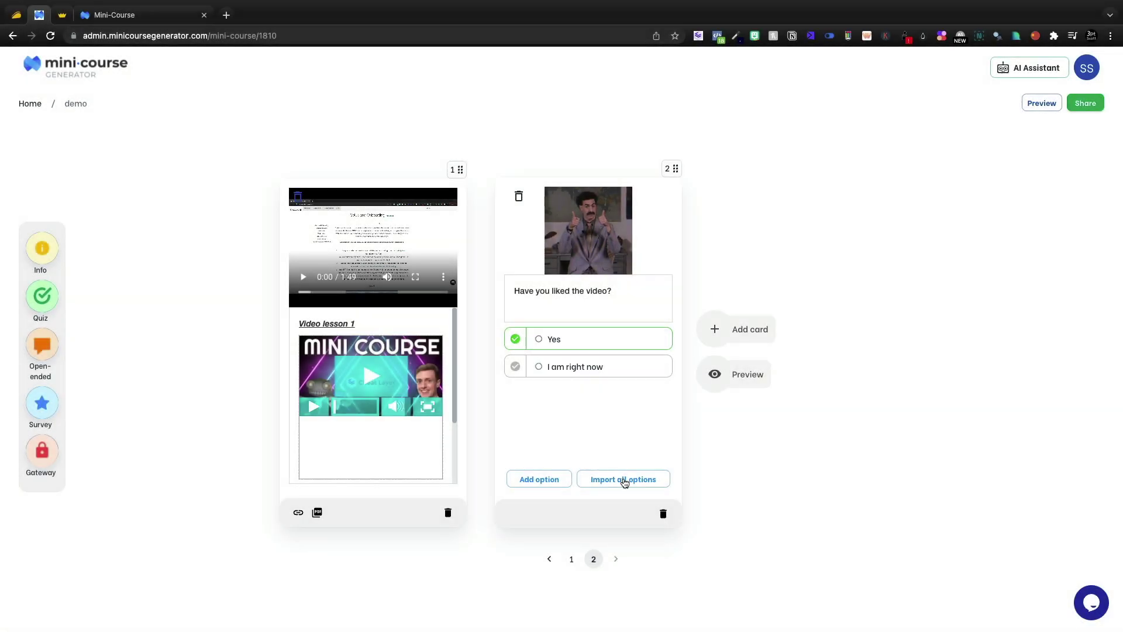
Step: Bulk-import five more answer options into the quiz card
click(626, 480)
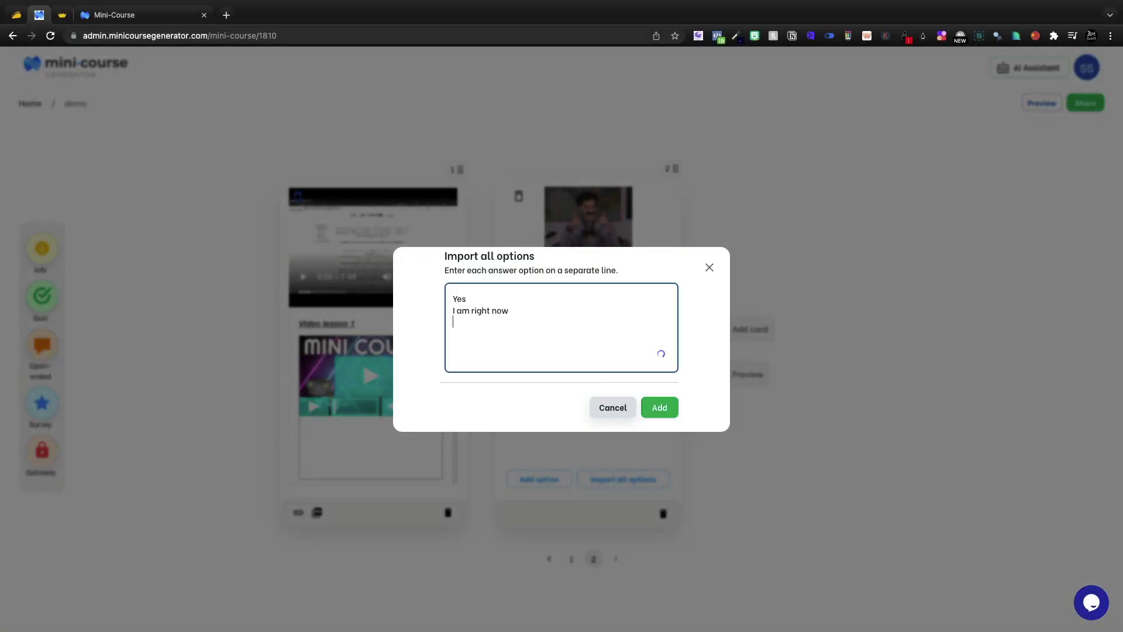
key(super+v)
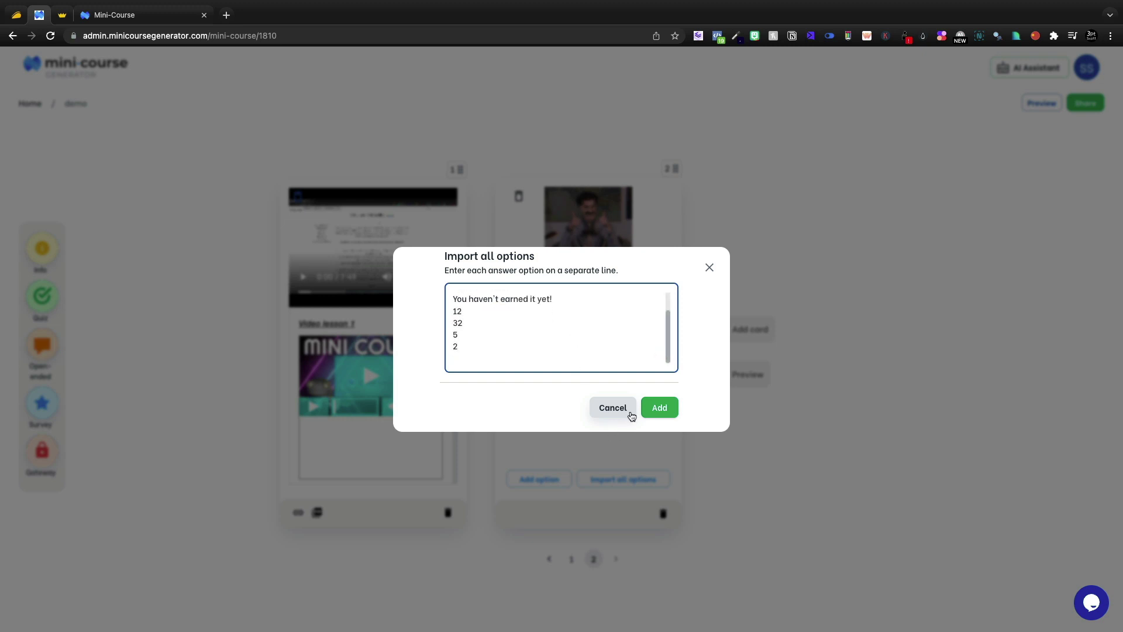
click(646, 404)
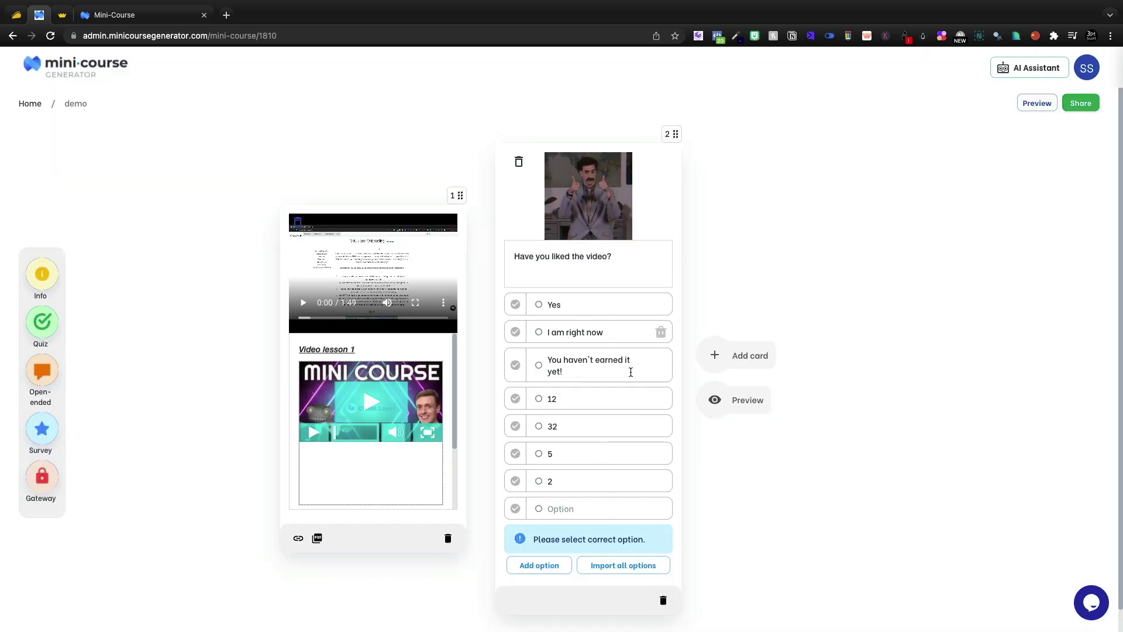
Step: Re-import the options, trimming the list back to only the first two answers
click(623, 592)
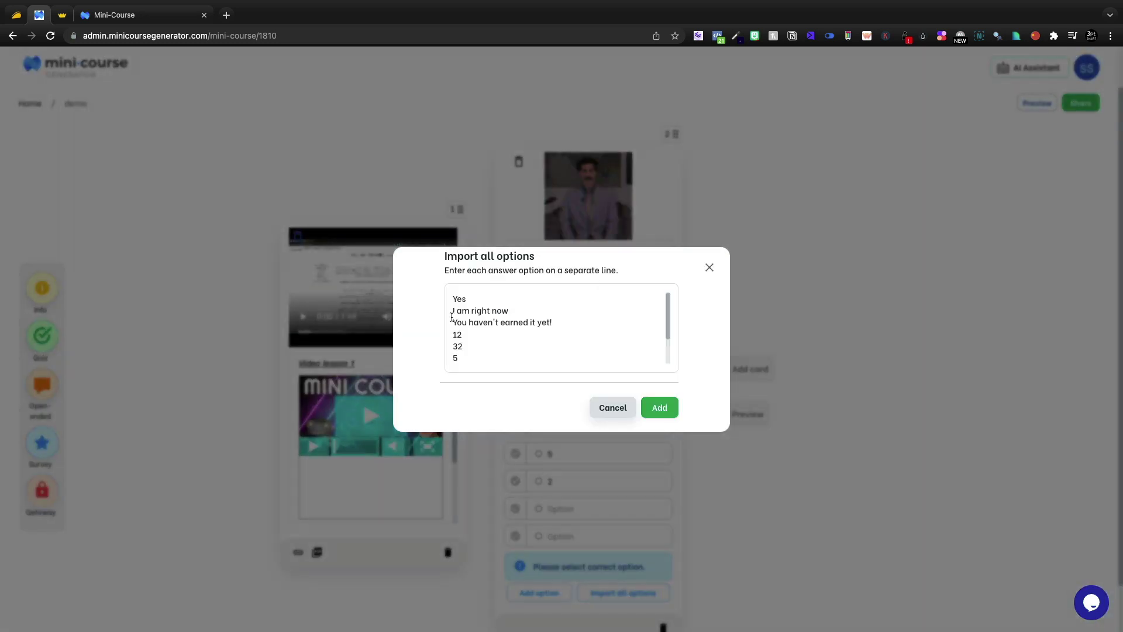
key(super+a)
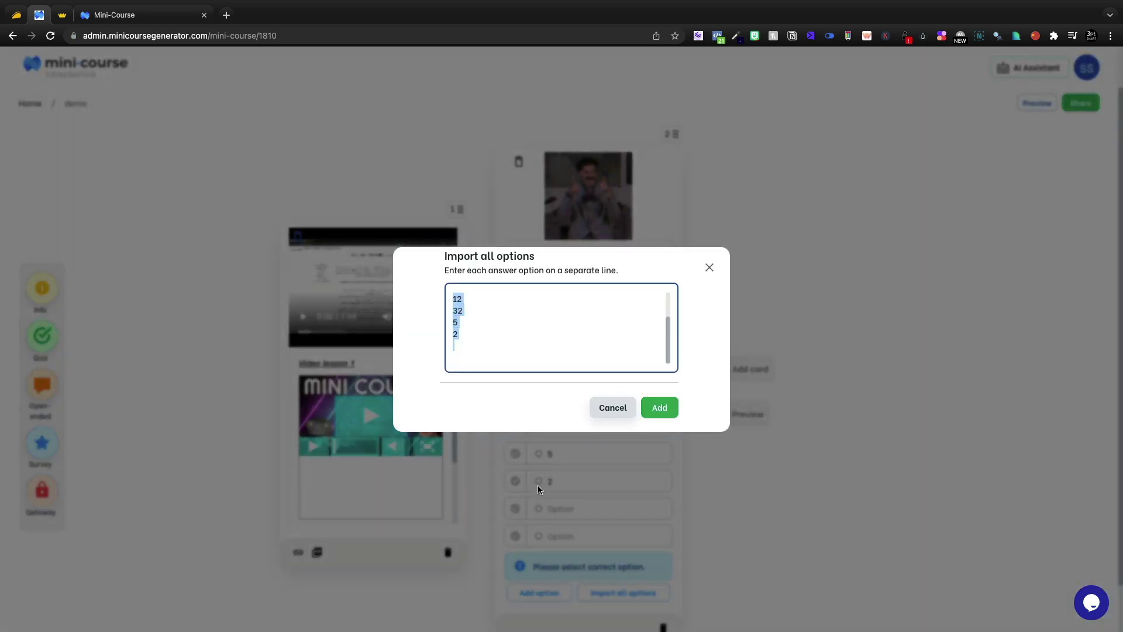
text(Yes I am right now)
click(660, 408)
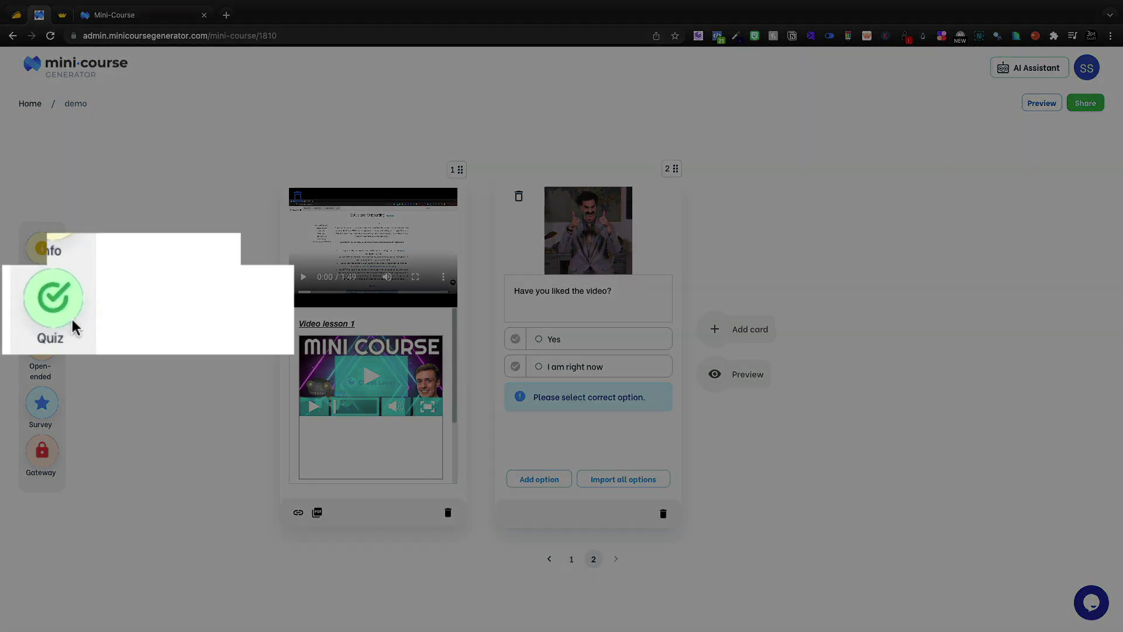
click(40, 299)
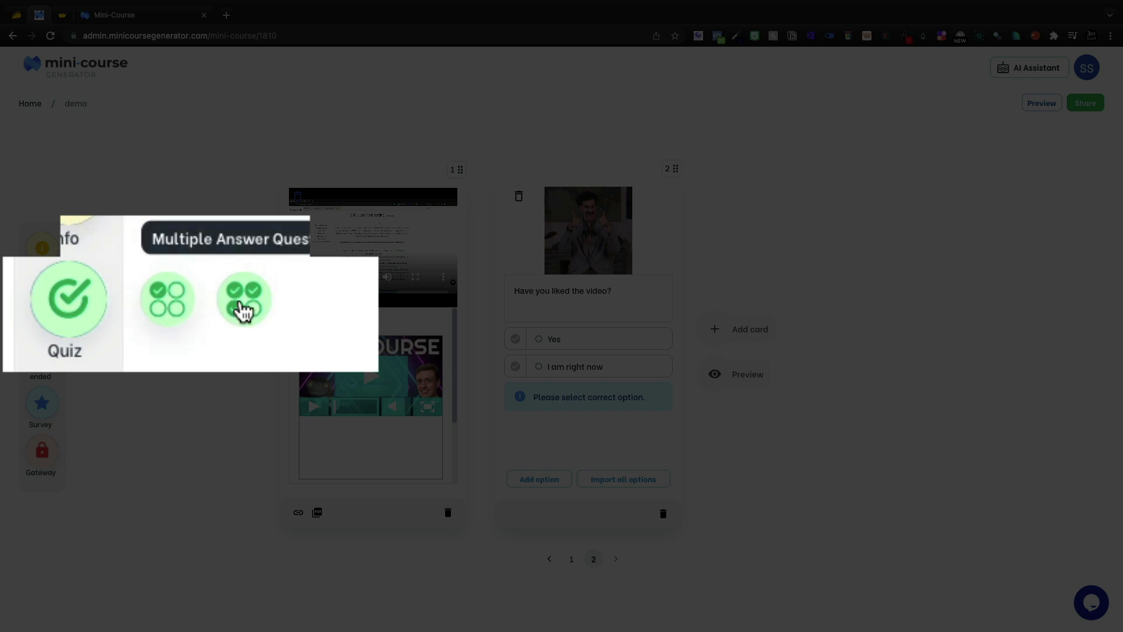
click(118, 298)
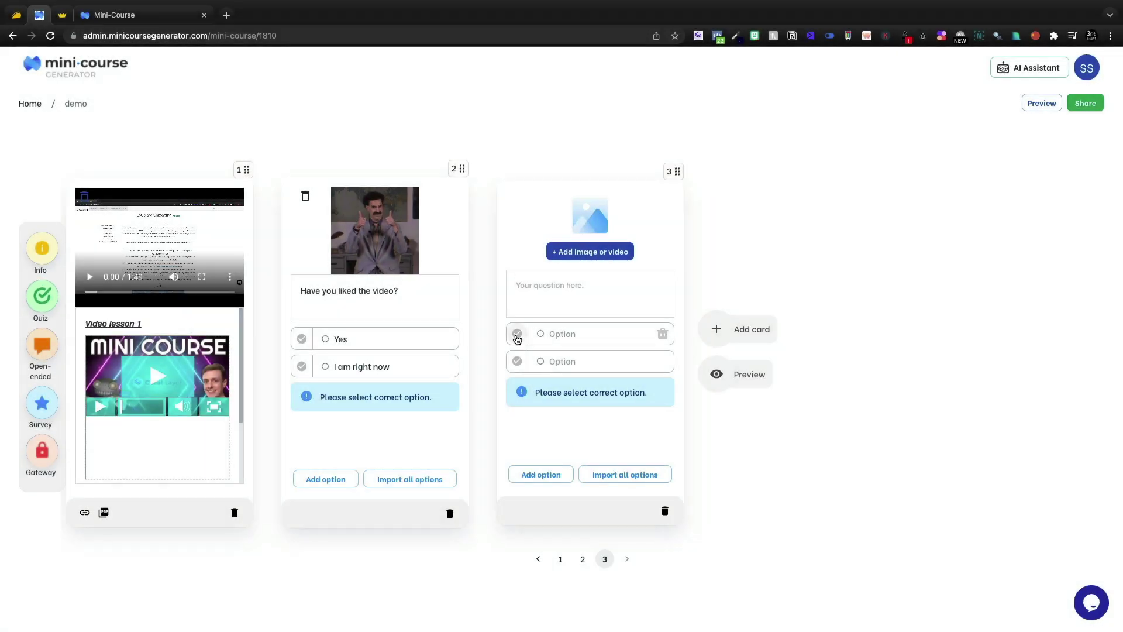
click(518, 337)
click(518, 361)
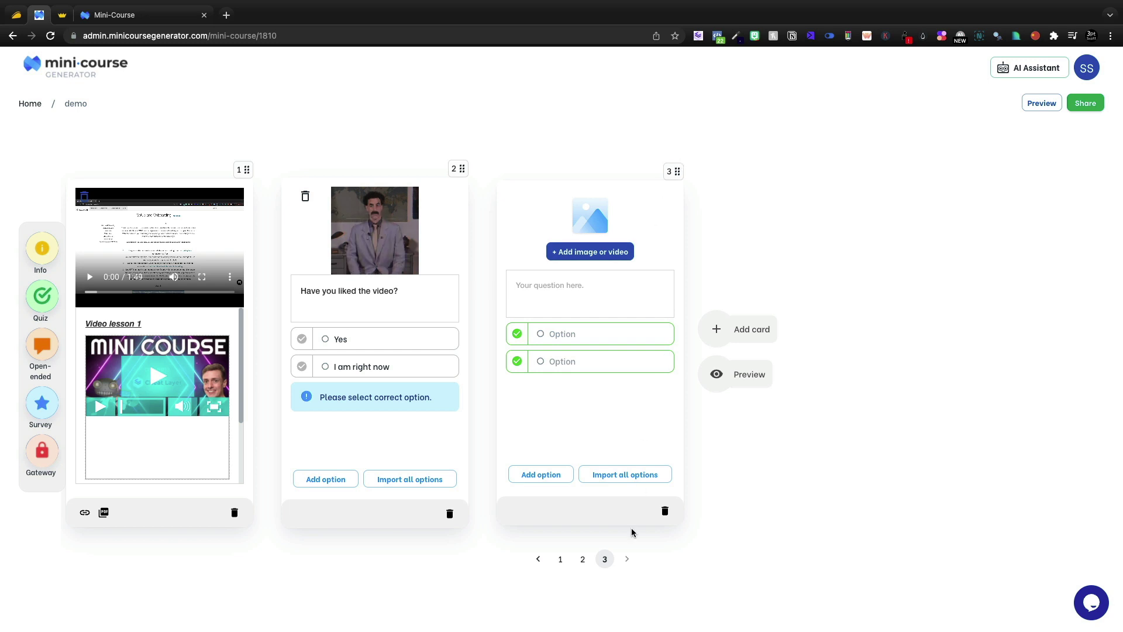
click(665, 511)
Step: Add a 'What is your name?' open-ended card and drag it to the first position
click(29, 352)
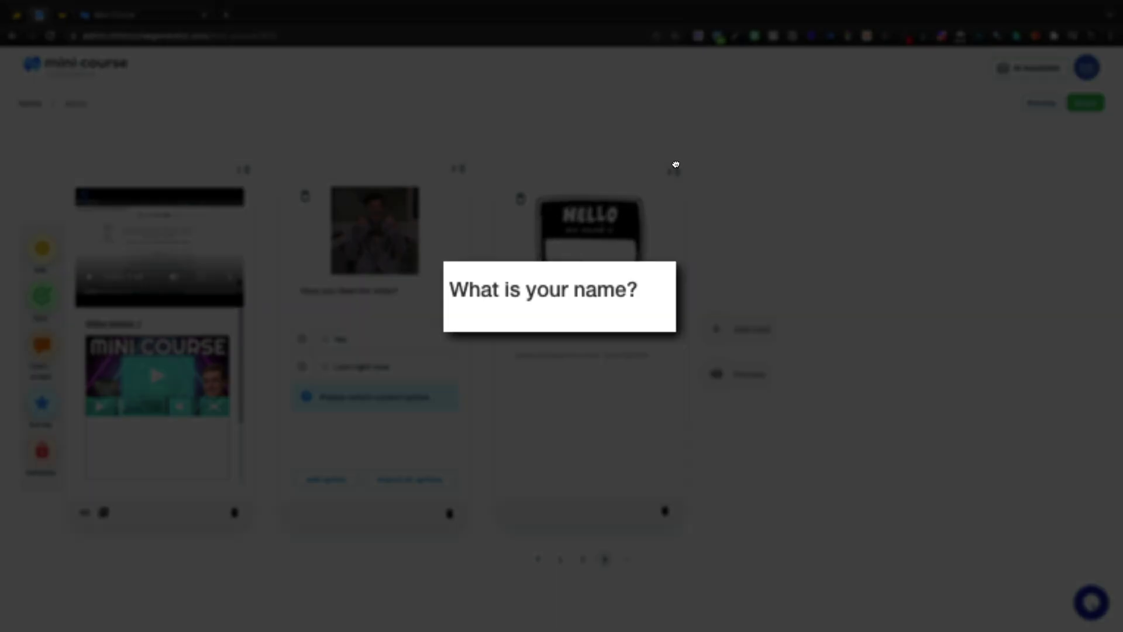
drag(674, 170, 213, 166)
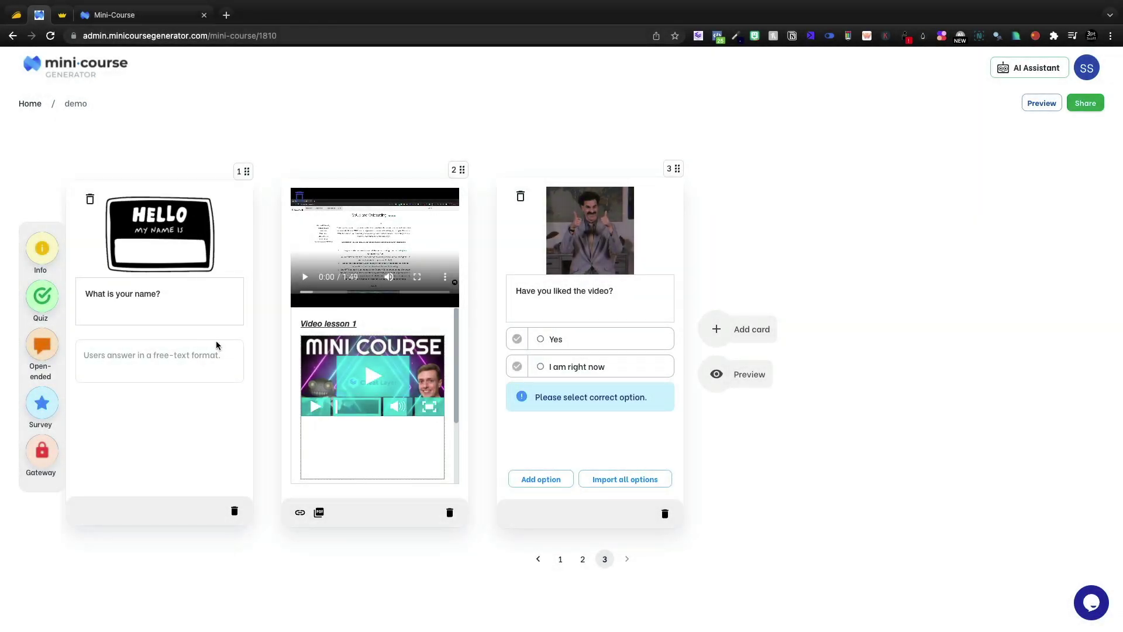
scroll(202, 359, left, 10)
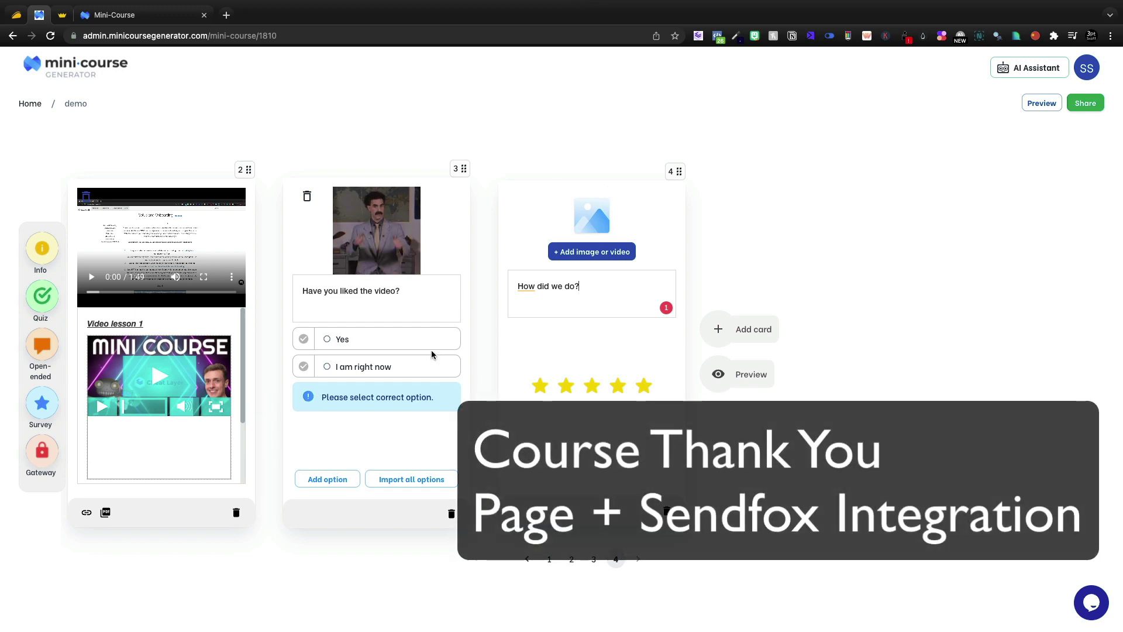
Step: Add a numeric survey card asking 'On a scale of 1-10 how am I doing?' with maximum 10
mouse_move(42, 402)
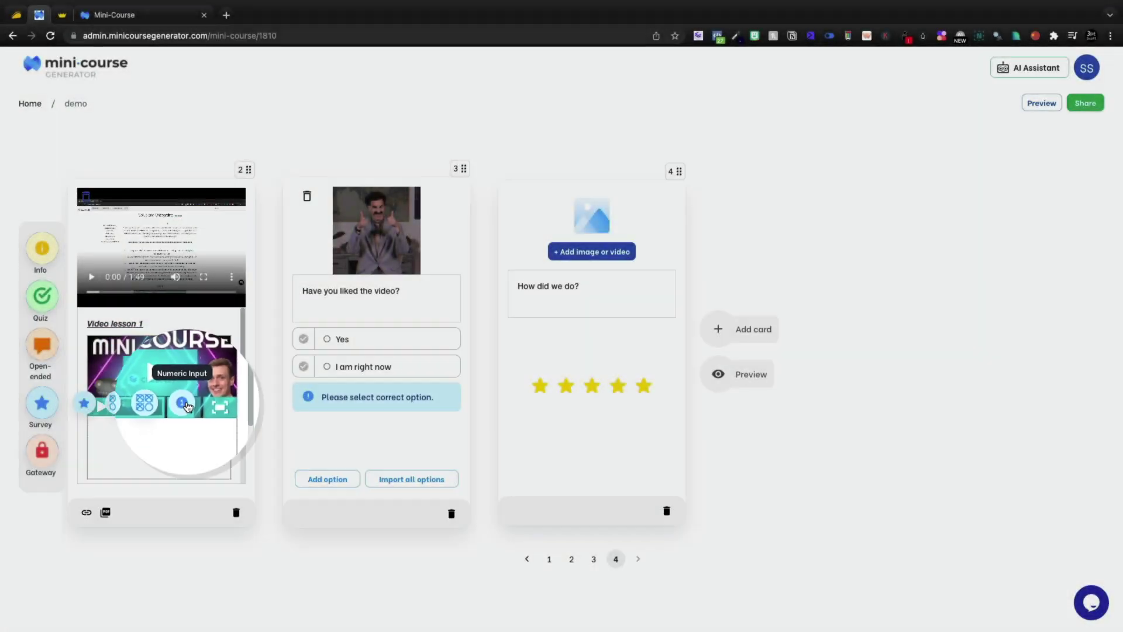
click(196, 404)
text(On a scale of 1-10 how am I doing?)
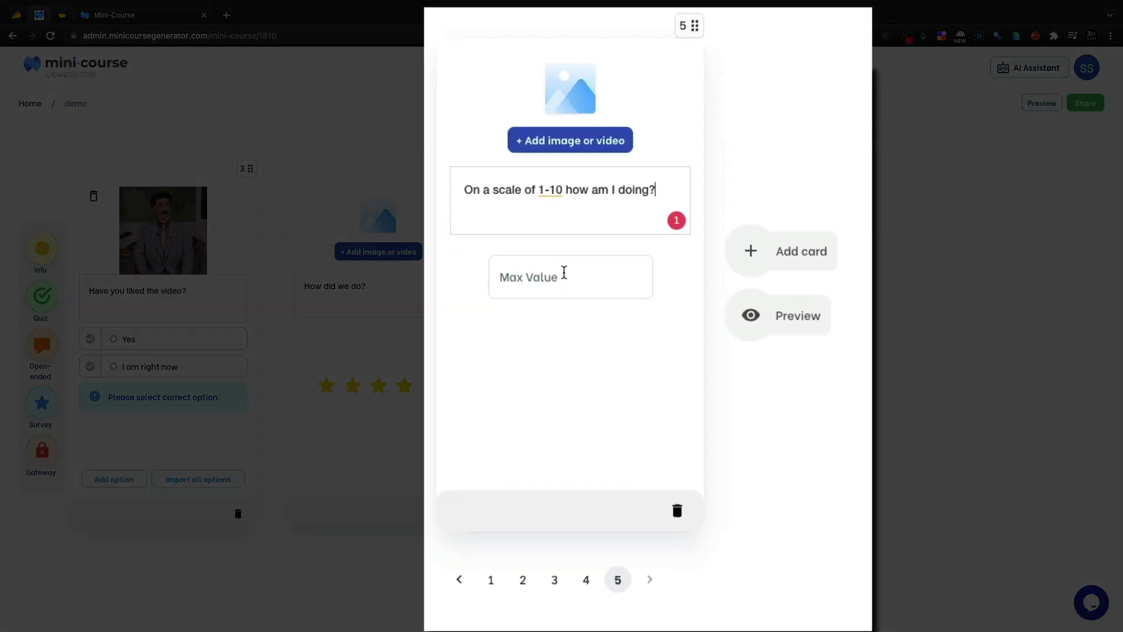
click(590, 349)
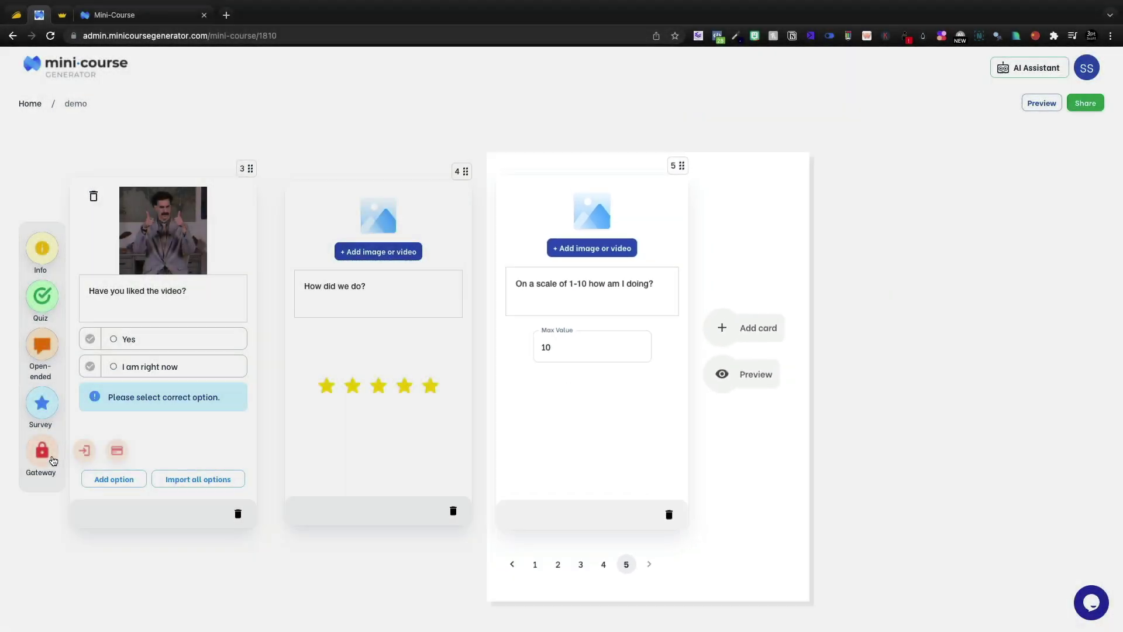
Step: Add an email sign-up gate card, 'Enter your email to access the course', and drag it to the course start
mouse_move(44, 460)
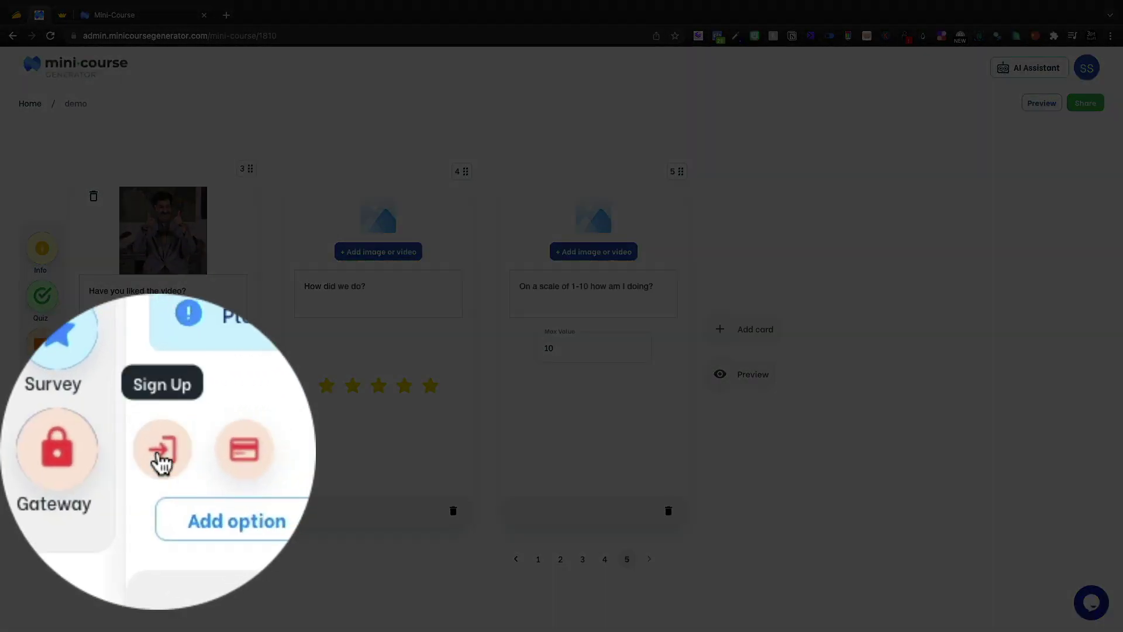
click(85, 454)
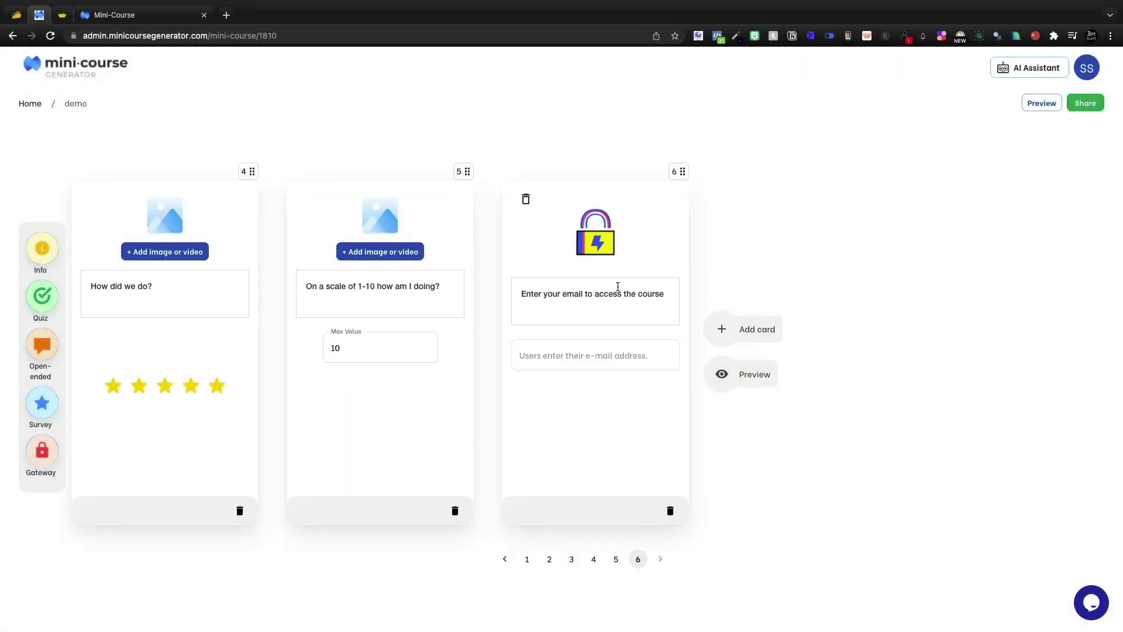
drag(680, 172, 205, 191)
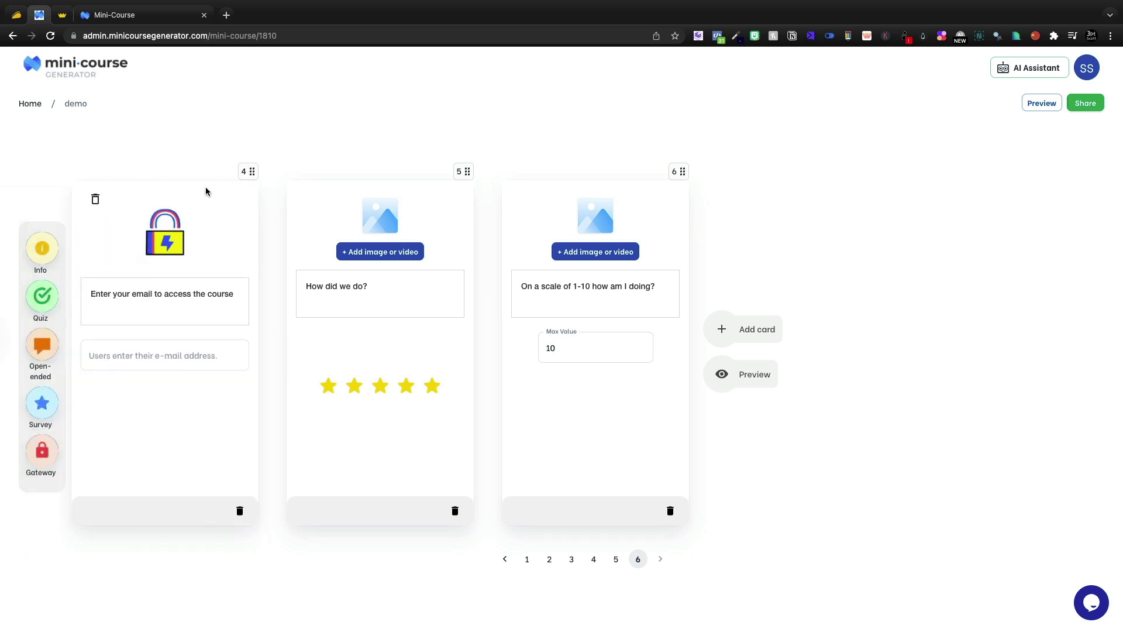
drag(678, 176, 595, 175)
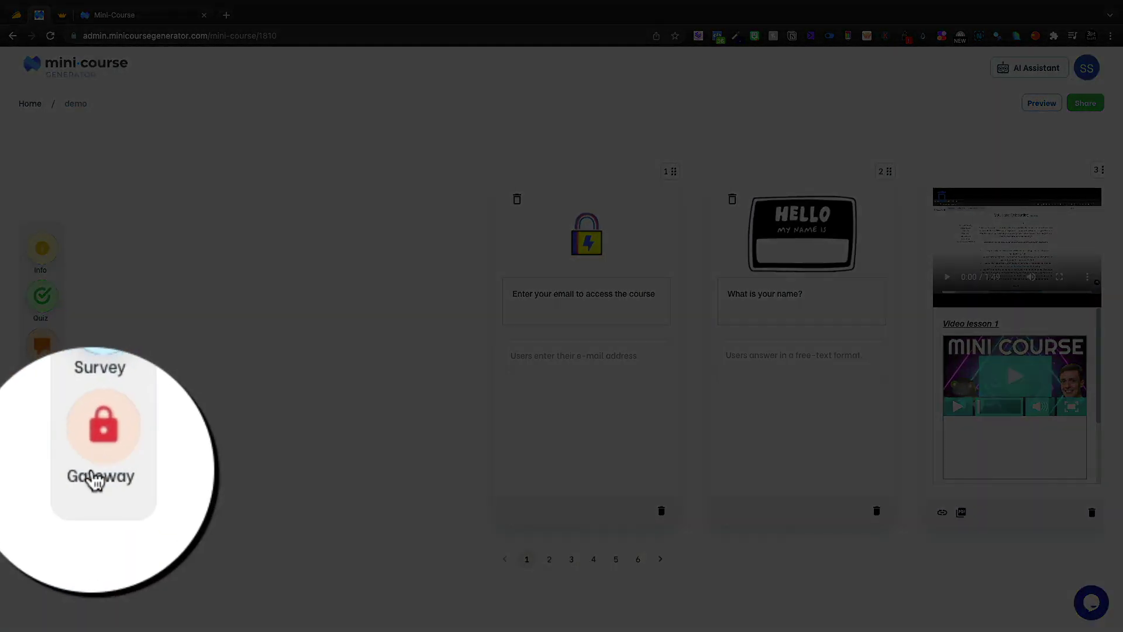
Step: Add a Stripe pay-wall card as card 7, leaving its integration mode on Test
mouse_move(96, 471)
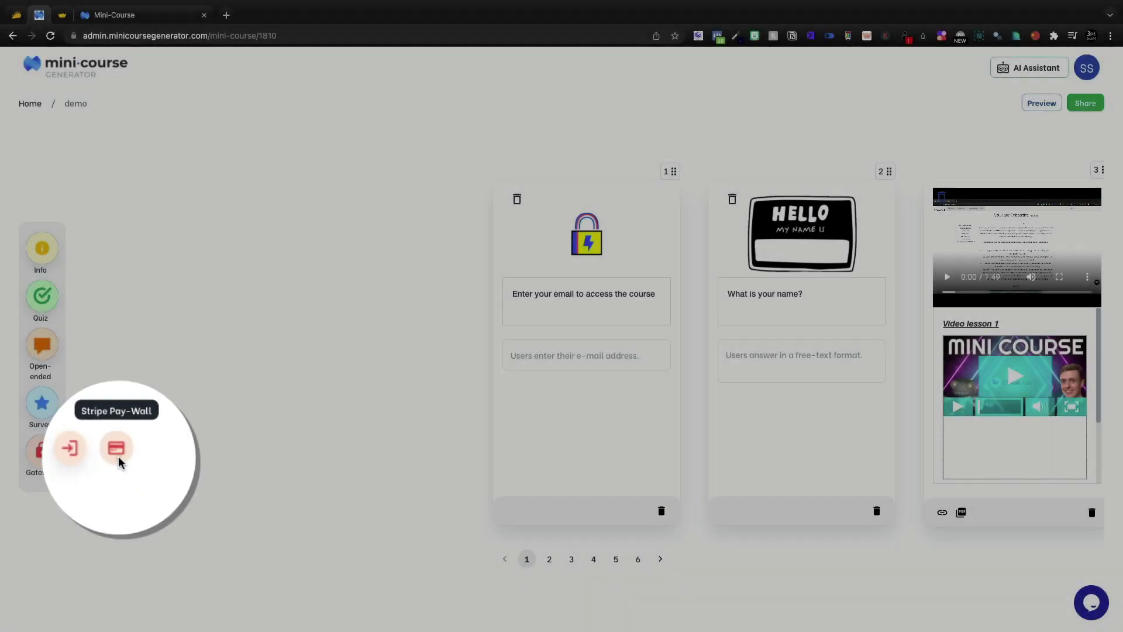
click(118, 456)
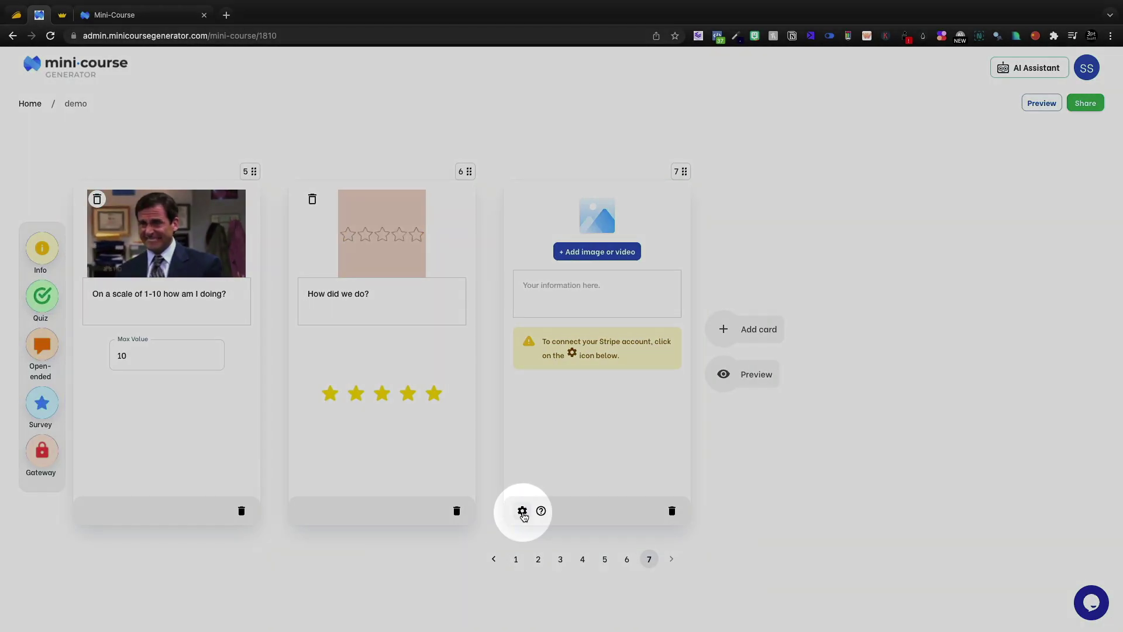
click(522, 511)
click(522, 338)
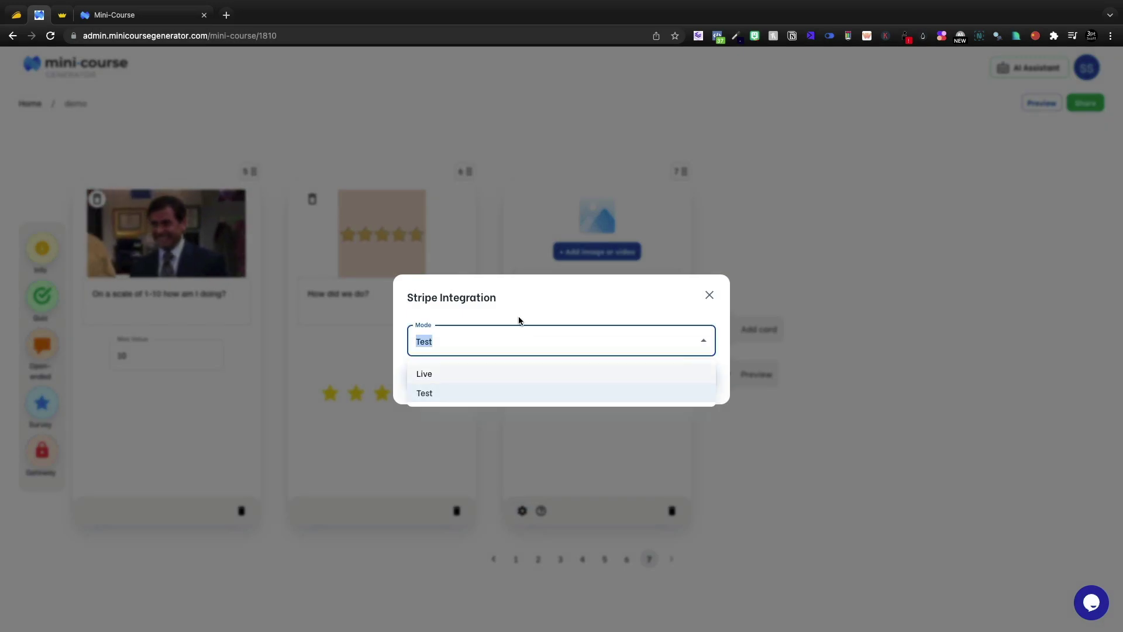
click(519, 319)
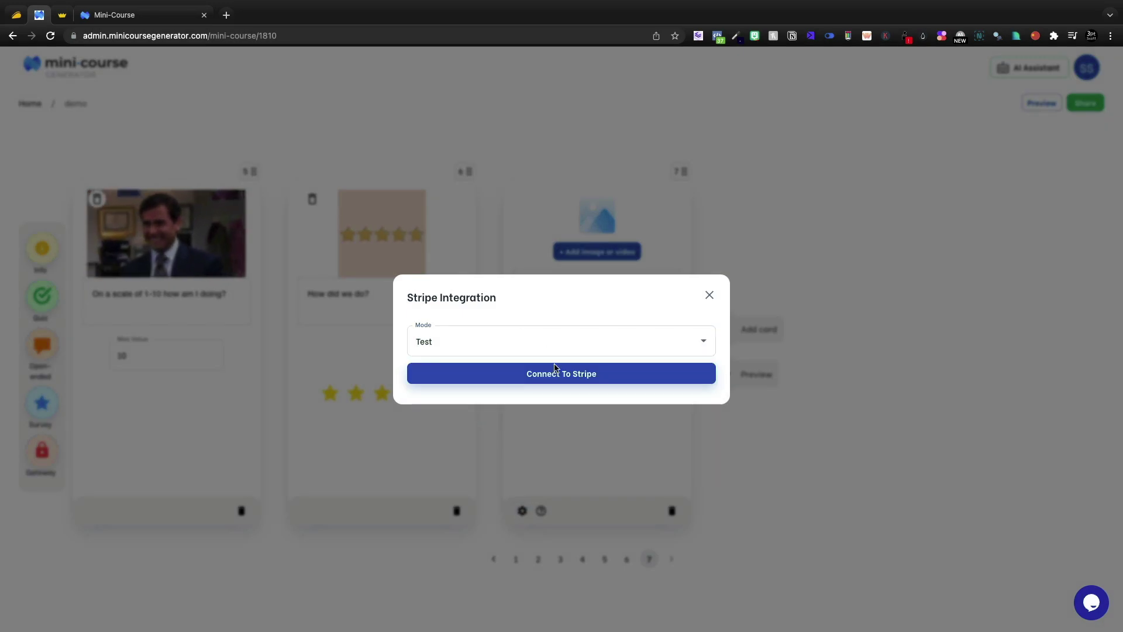
click(709, 293)
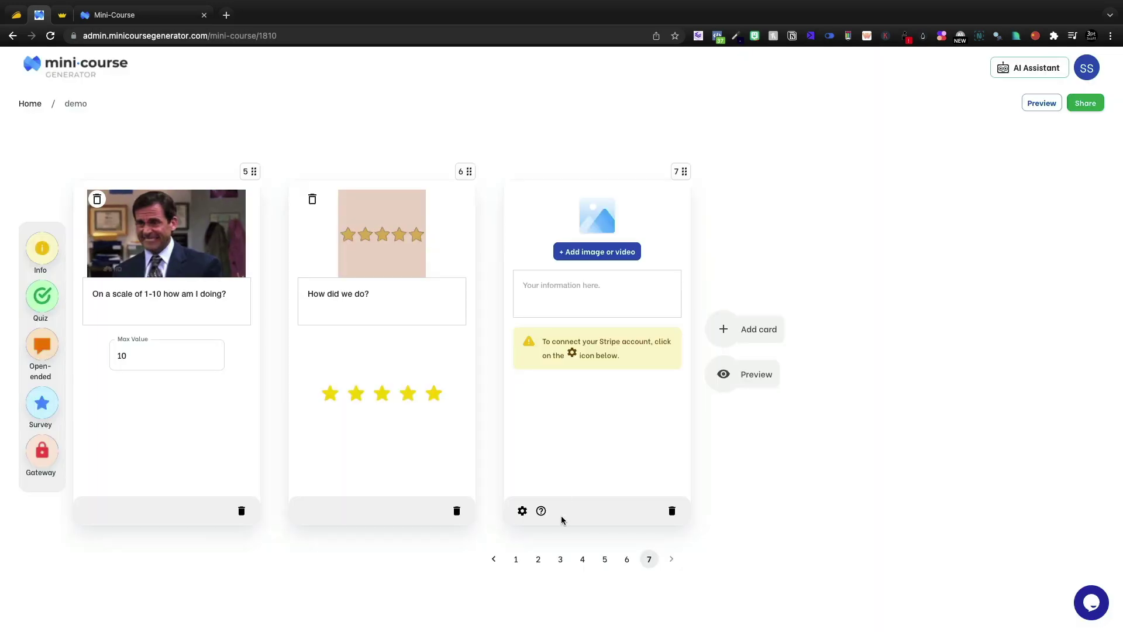
click(672, 513)
click(562, 364)
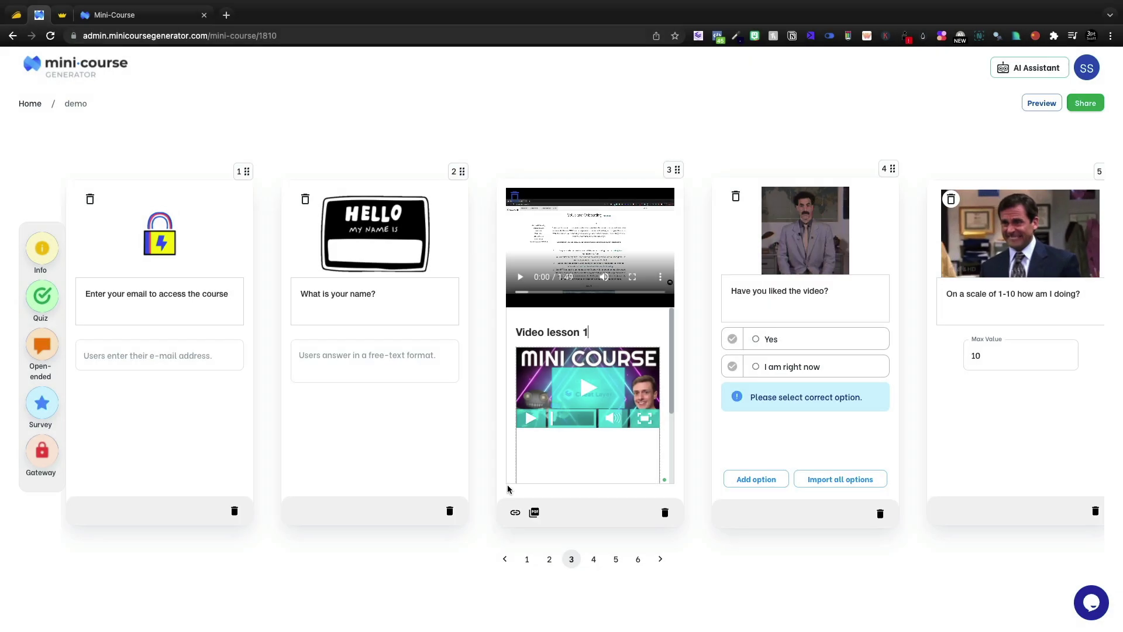
click(514, 512)
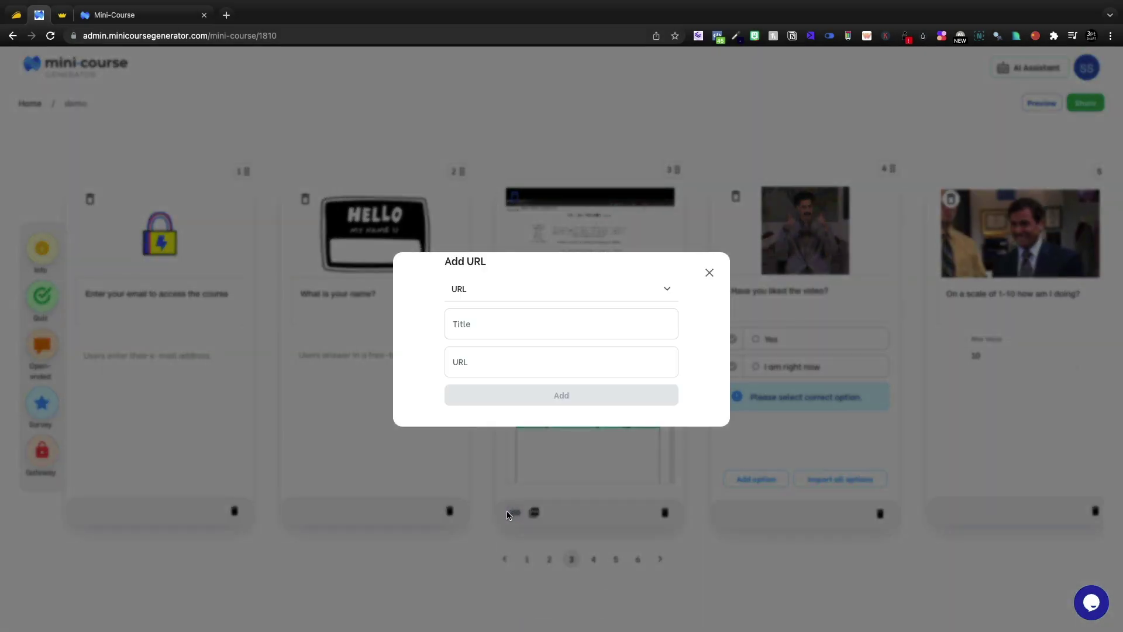
text(https://yt.aiprofitz.com)
text(YouTube Channel)
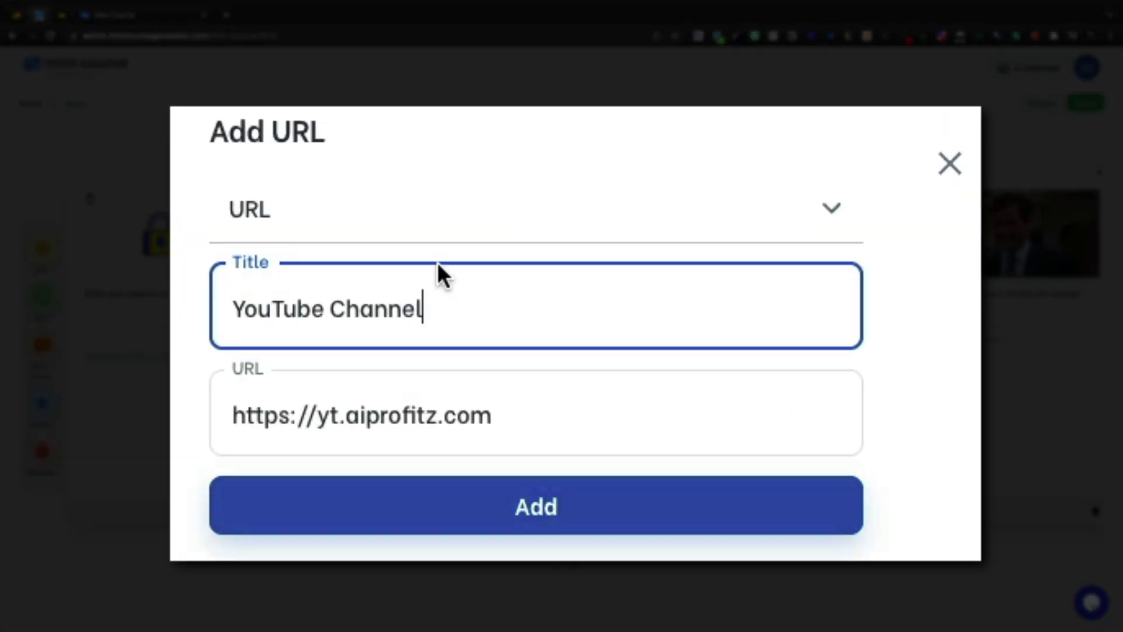
click(476, 231)
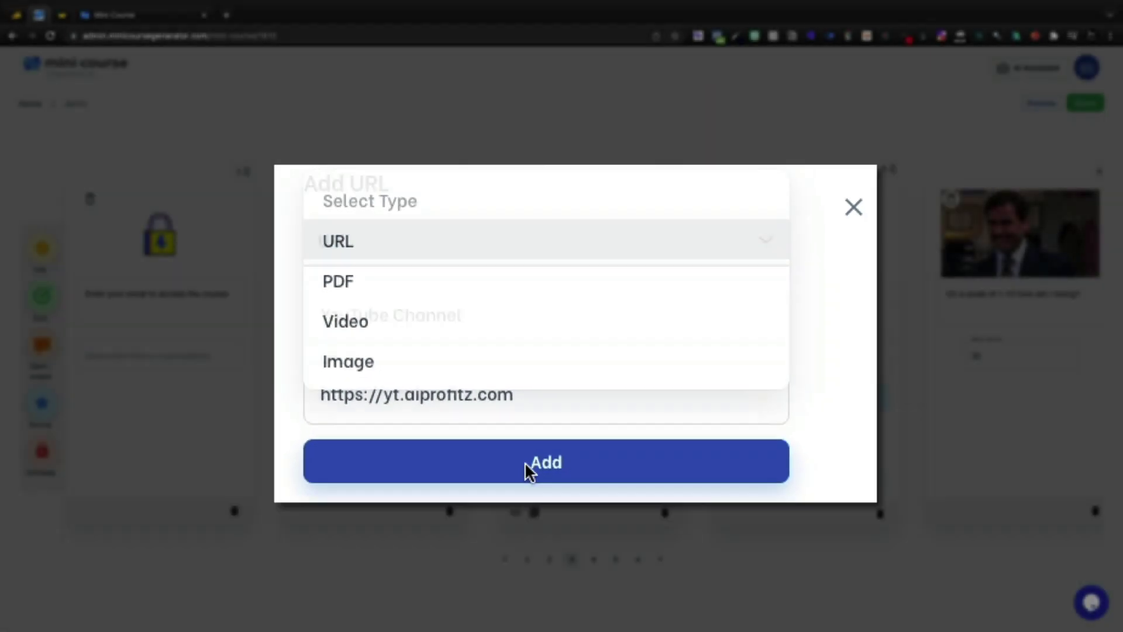
click(507, 508)
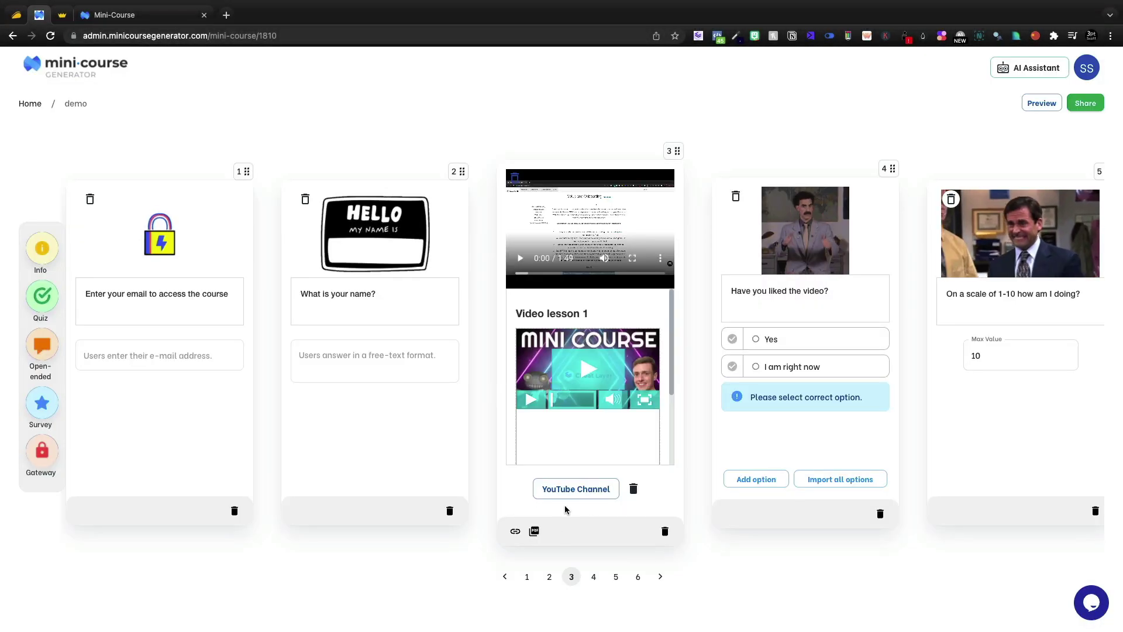
Step: Add the autofilled 'Minicourse' video attachment to the lesson card
click(515, 531)
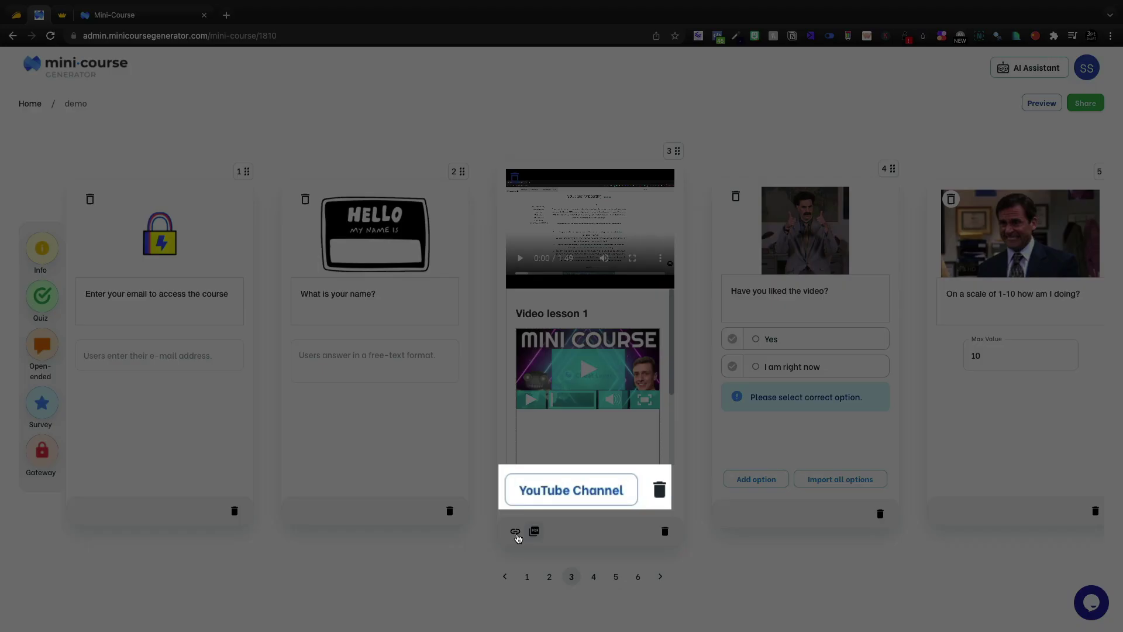
click(506, 288)
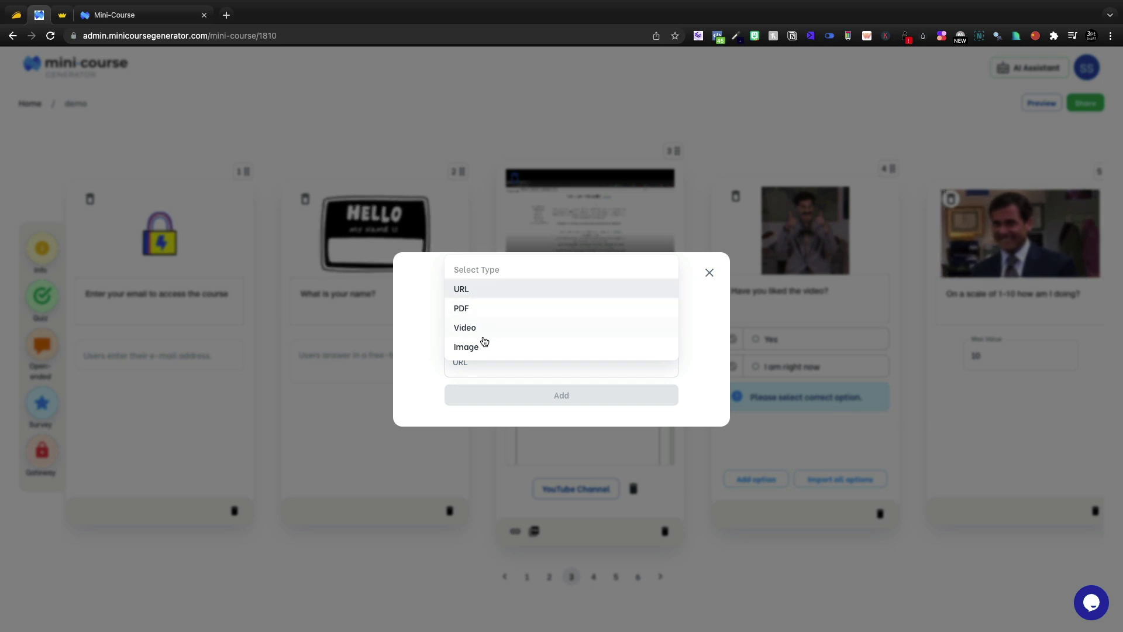
click(484, 327)
click(494, 323)
key(Down)
key(Return)
click(576, 394)
Step: Attach the Instagram Zero To 100k Full Guide PDF as '0 To 100k IG Followers'
click(535, 552)
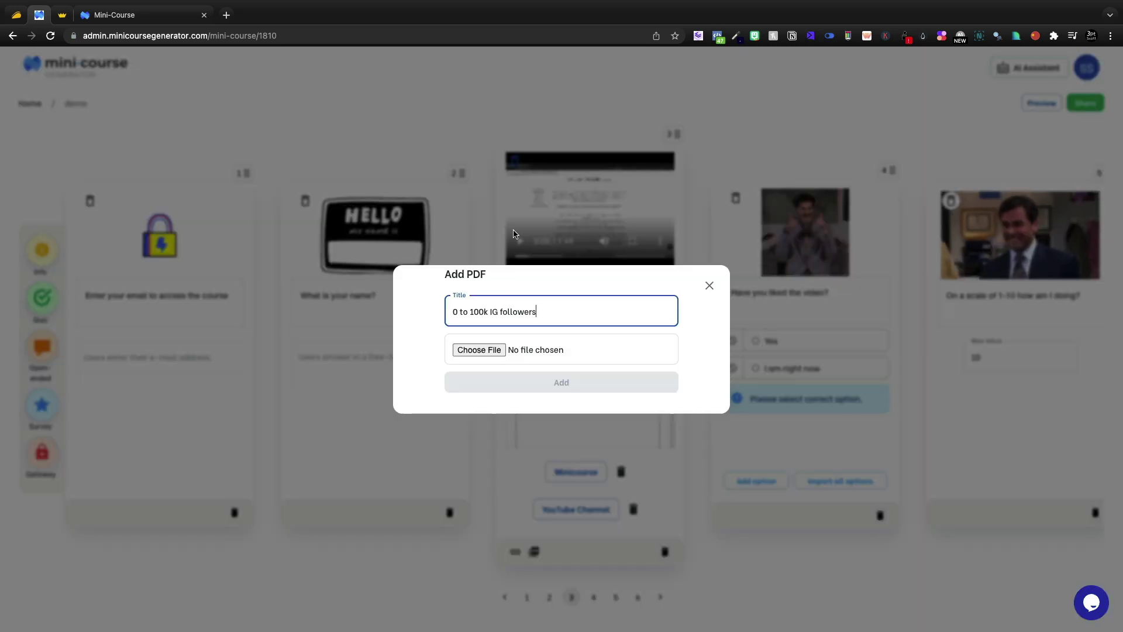
click(480, 350)
double_click(486, 153)
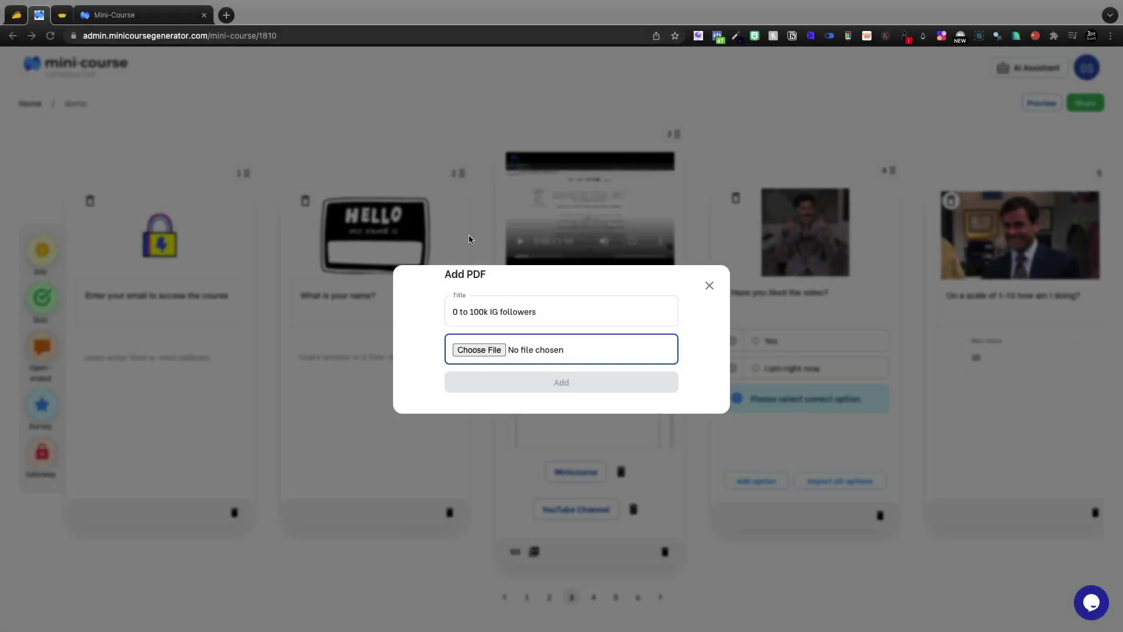
click(557, 383)
Step: Start another link attachment, then dismiss the form without adding anything
click(515, 590)
click(631, 298)
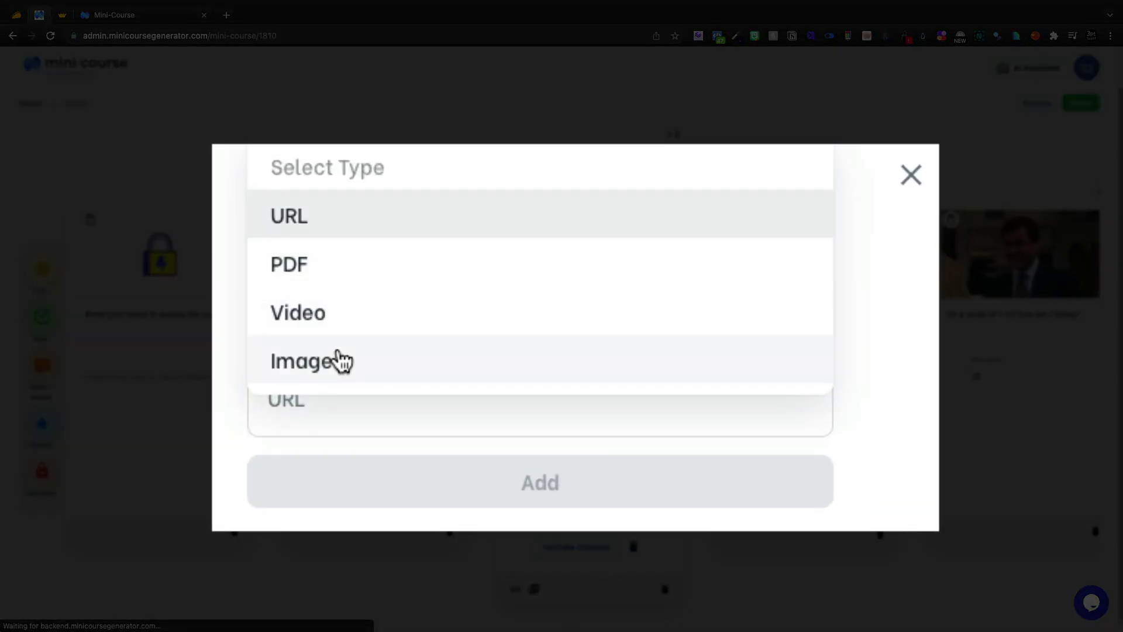
click(710, 274)
click(710, 274)
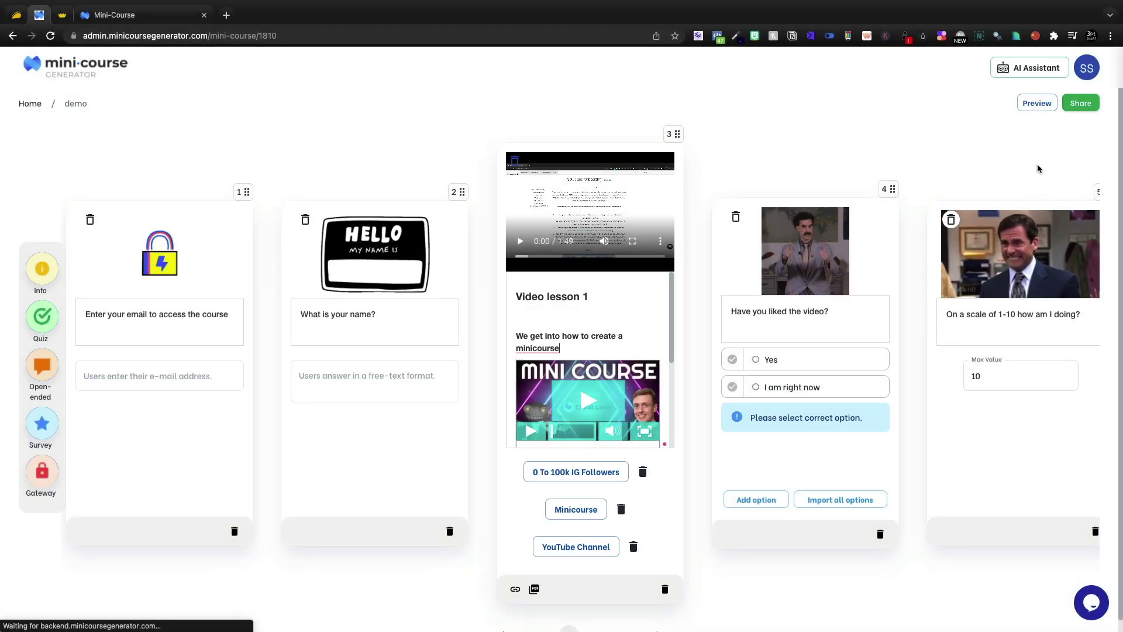
Step: Preview the course, skip the email page and enter a name to reach the lesson
click(1037, 103)
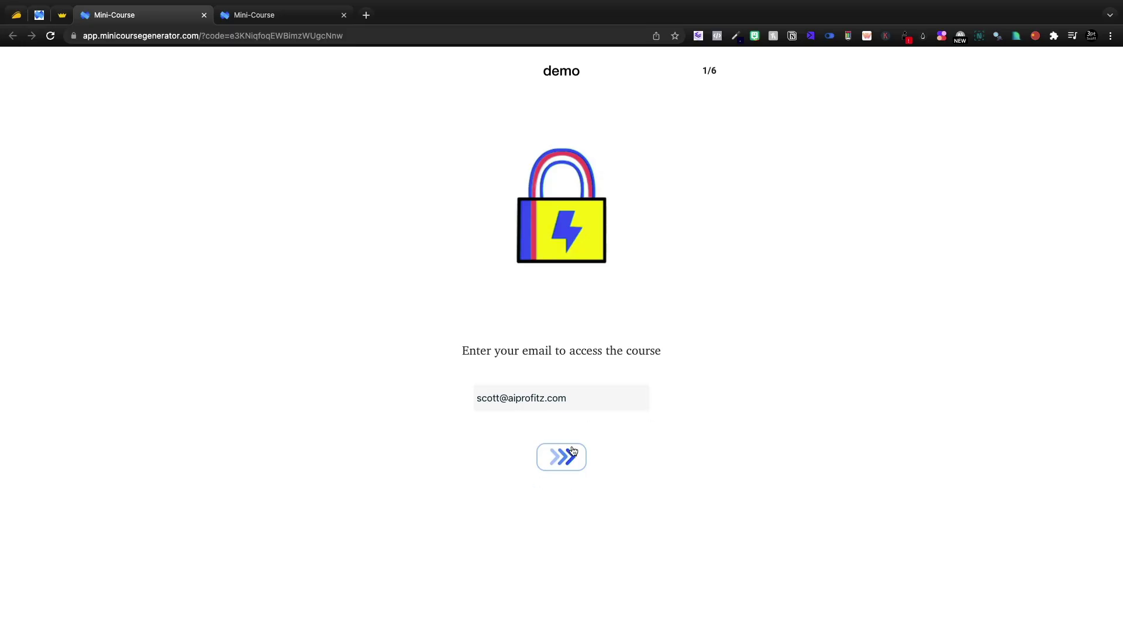
click(573, 455)
click(547, 391)
text(Scott)
click(547, 492)
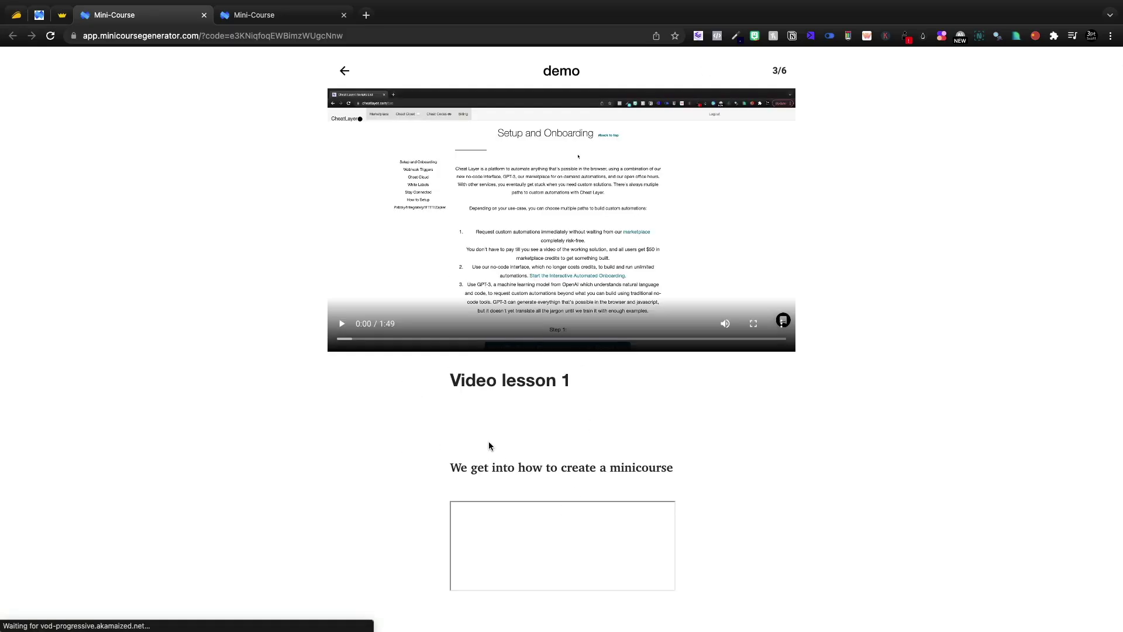
Step: Scroll through the IG followers PDF attachment, then close its tab
scroll(511, 415, down, 3)
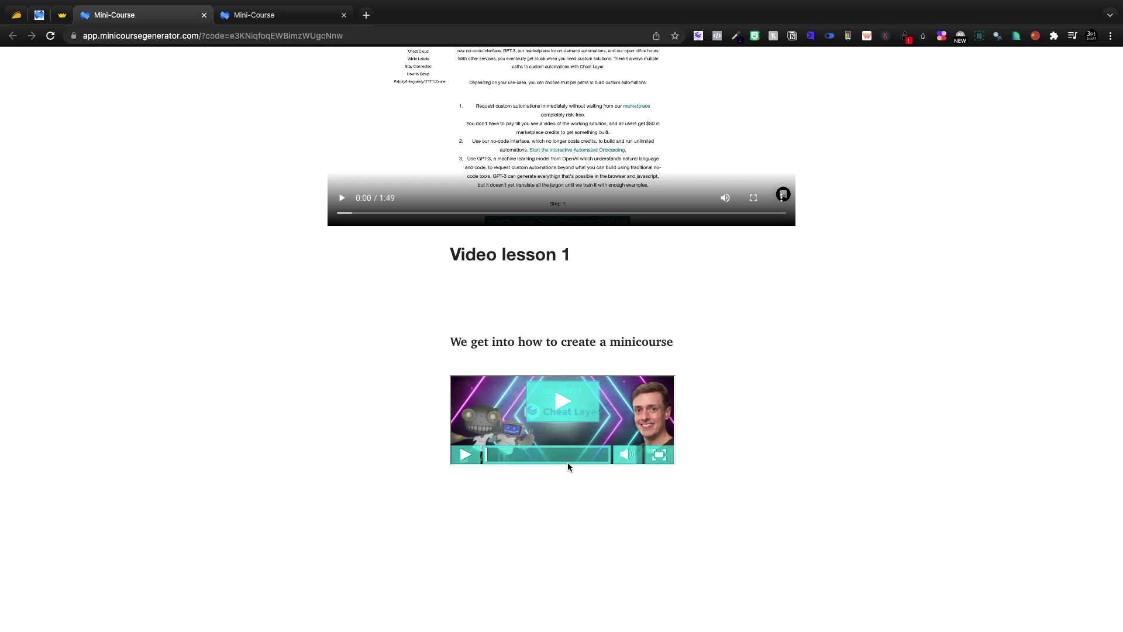
scroll(569, 465, up, 3)
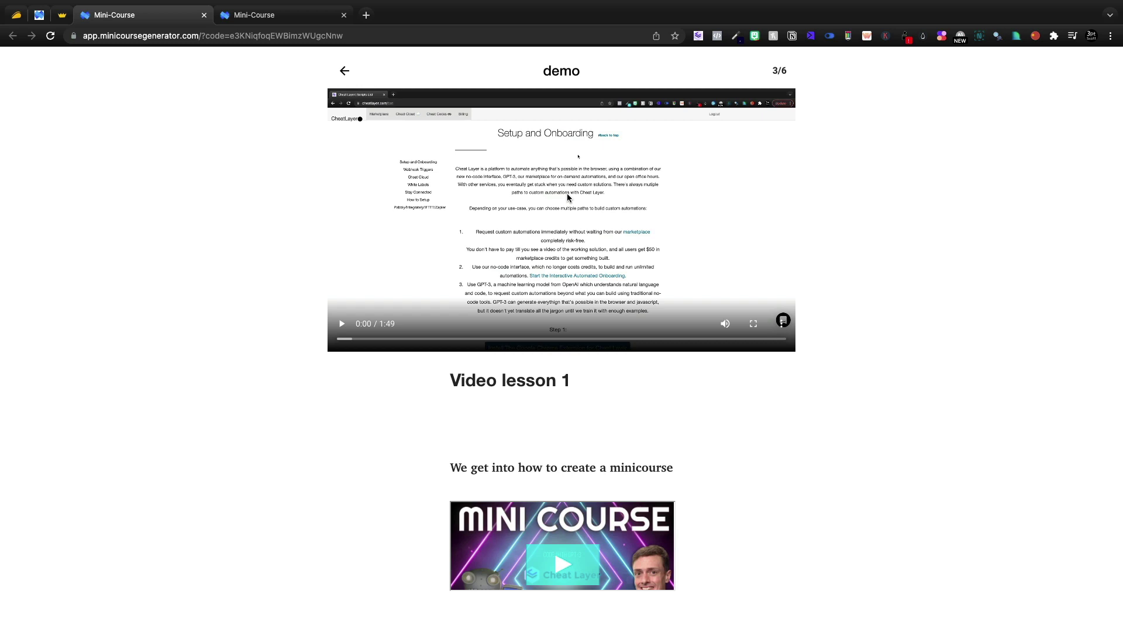
scroll(566, 196, down, 3)
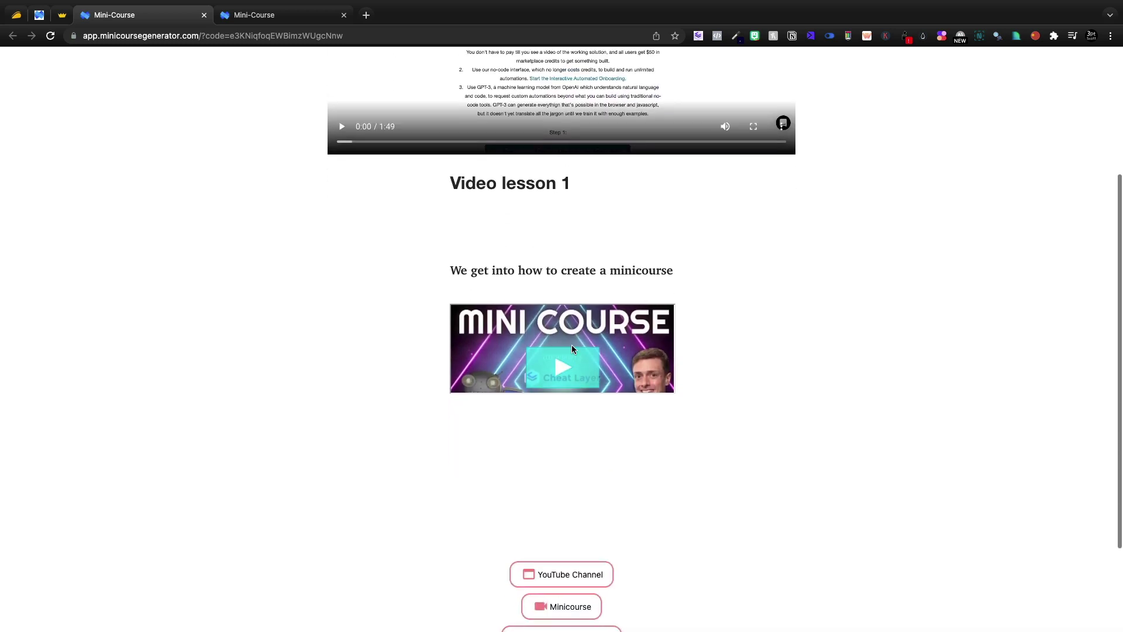
scroll(607, 389, down, 3)
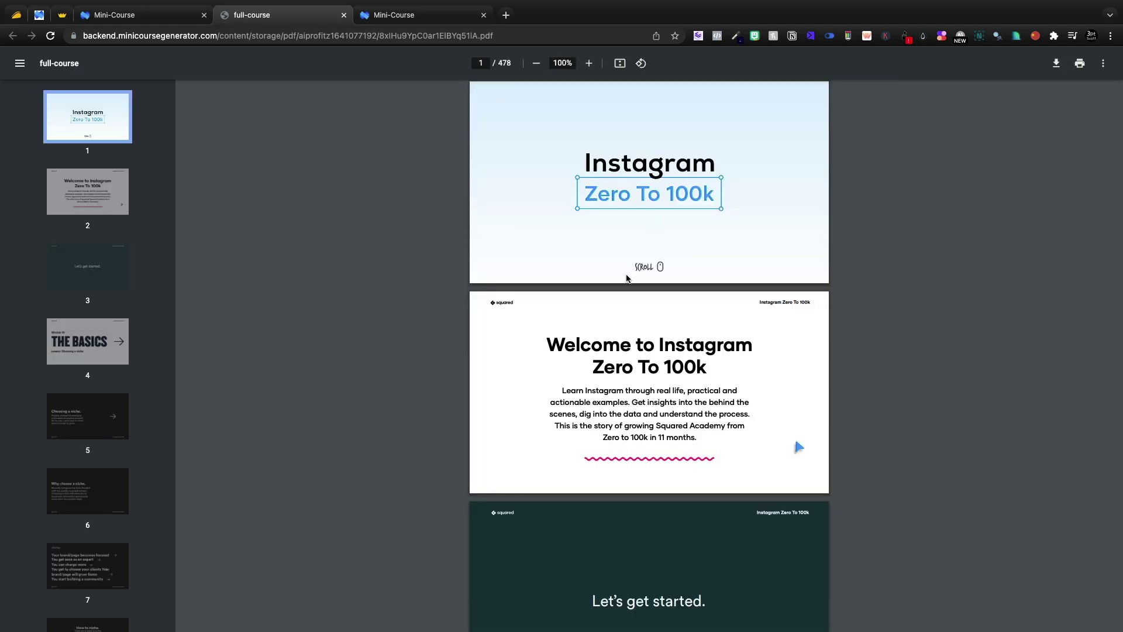
scroll(627, 277, down, 15)
key(Home)
click(343, 15)
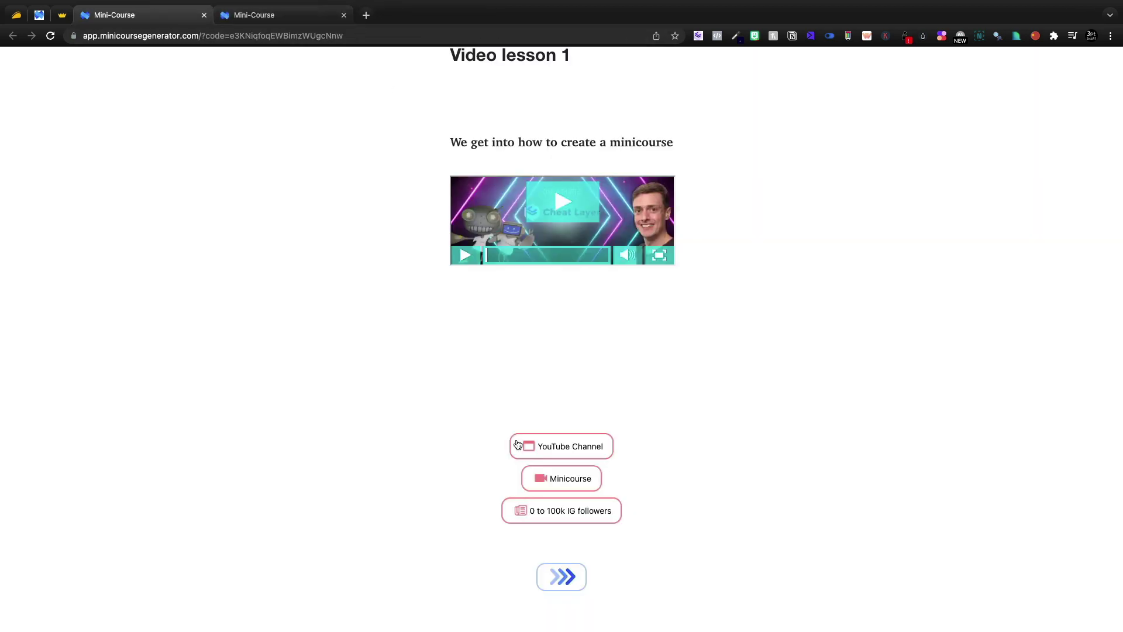
Step: Answer the quiz with 'I am right now' and check the answer
click(545, 578)
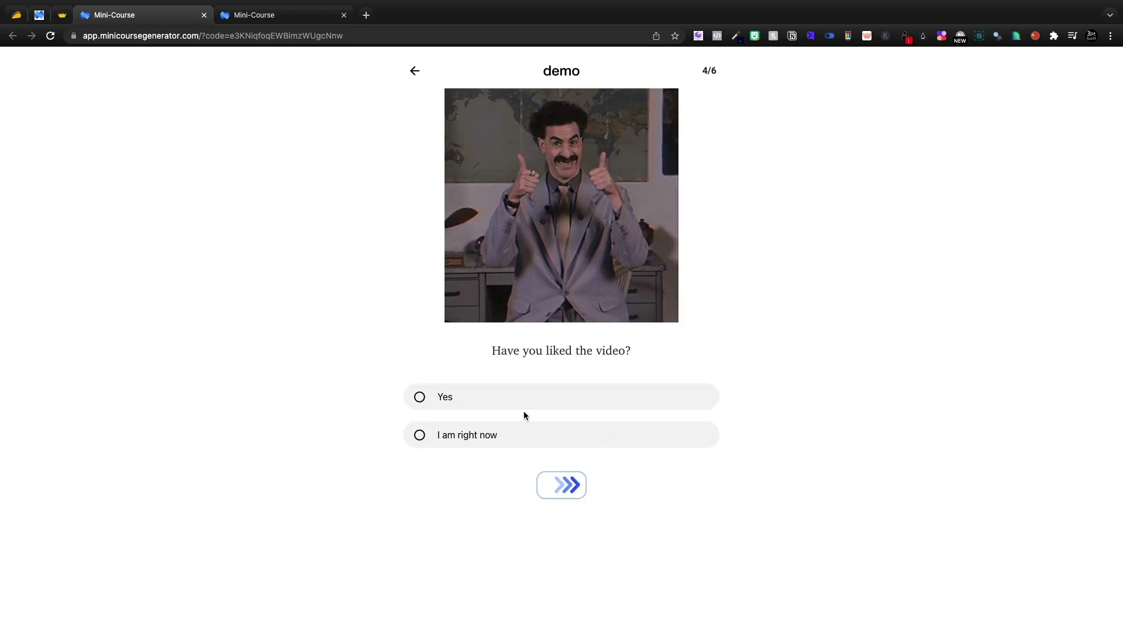
click(472, 442)
click(558, 475)
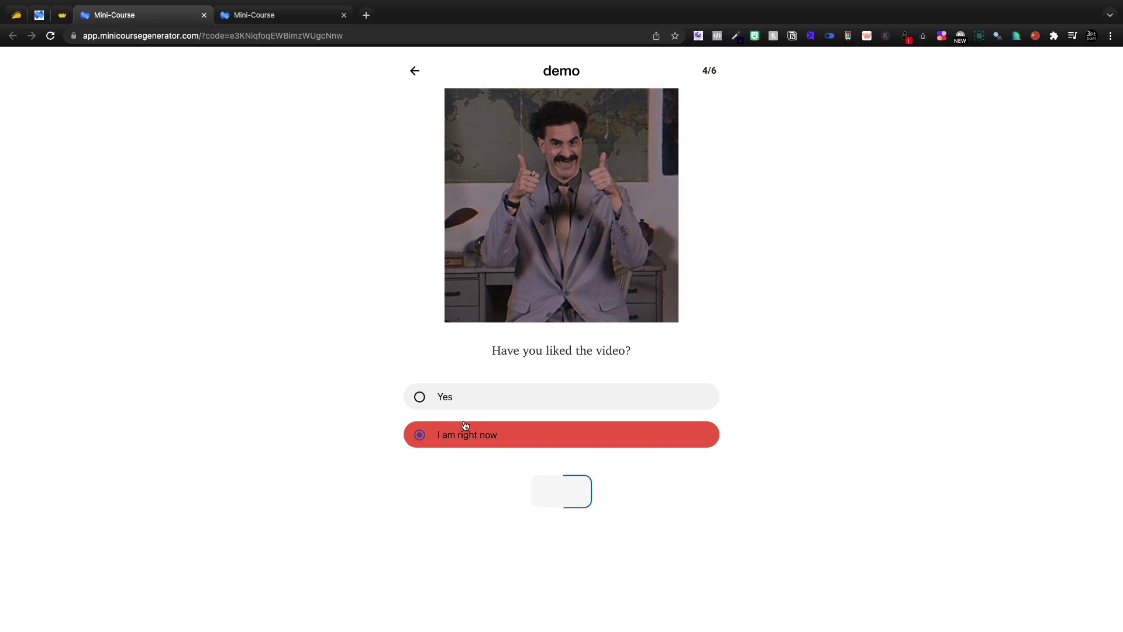
click(561, 498)
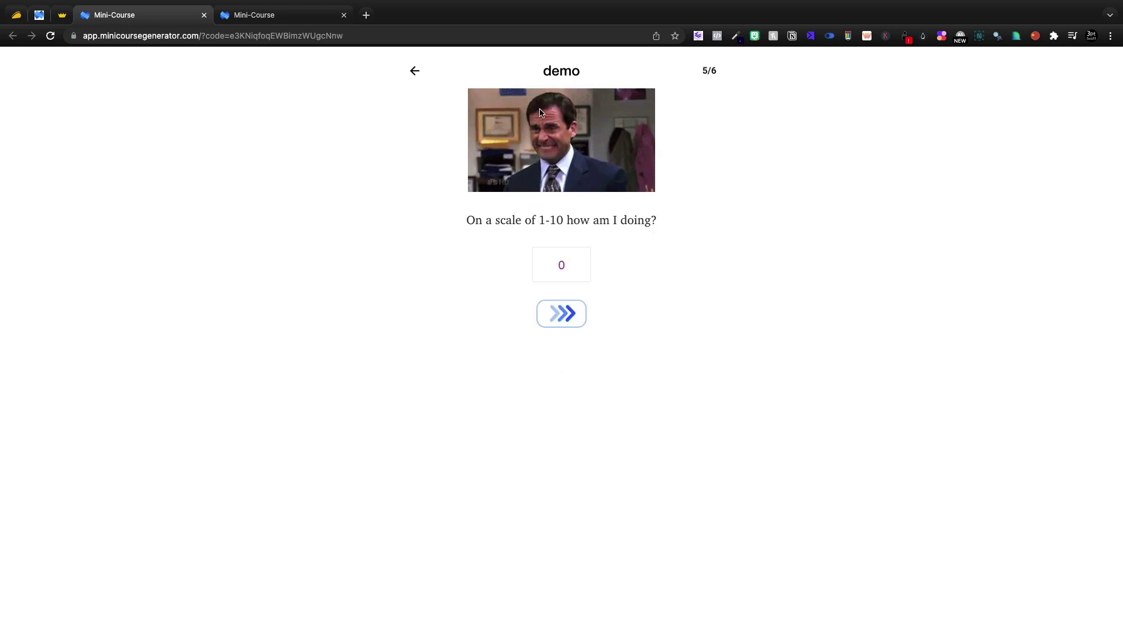
Step: Enter the score, replacing 10 with 5, and submit the star rating to finish
click(570, 268)
key(BackSpace)
text(10)
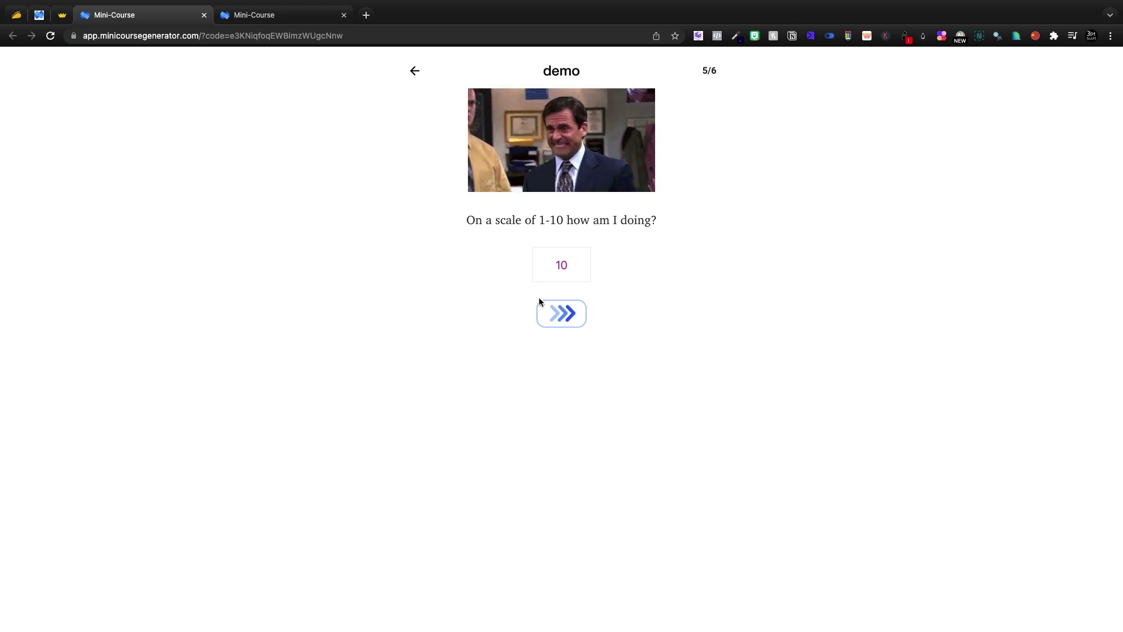
double_click(561, 264)
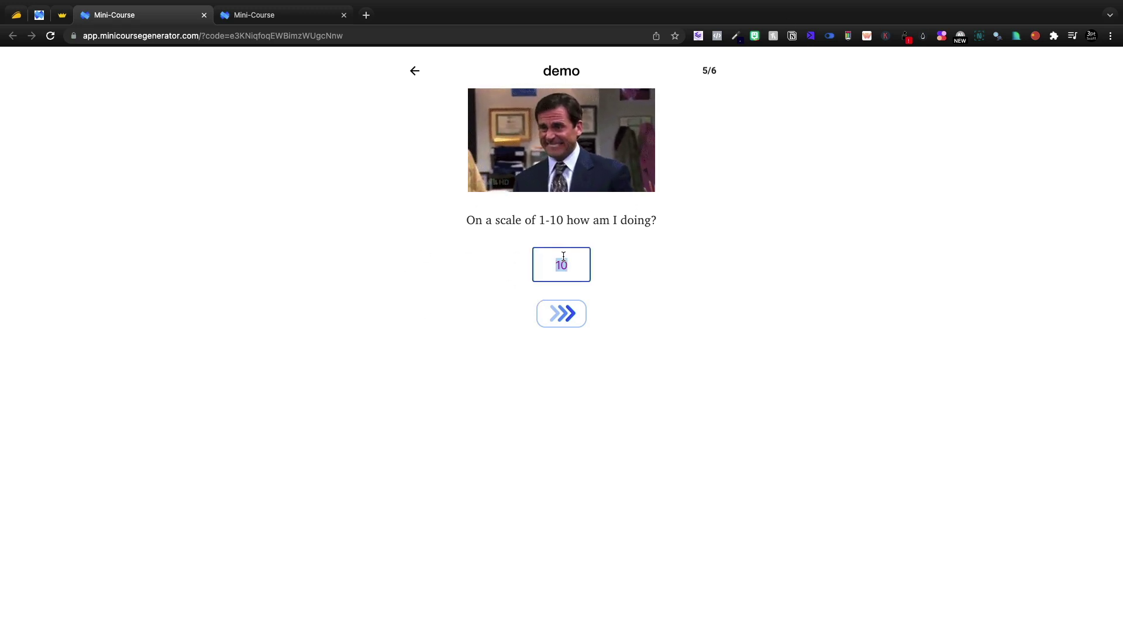
text(5)
click(575, 324)
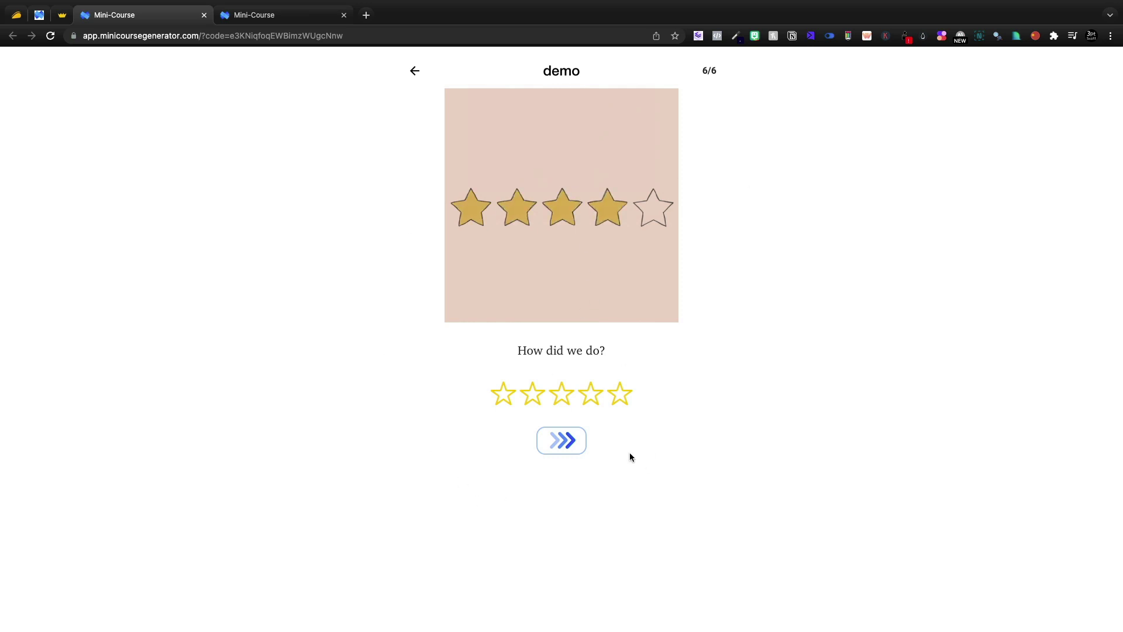
click(570, 448)
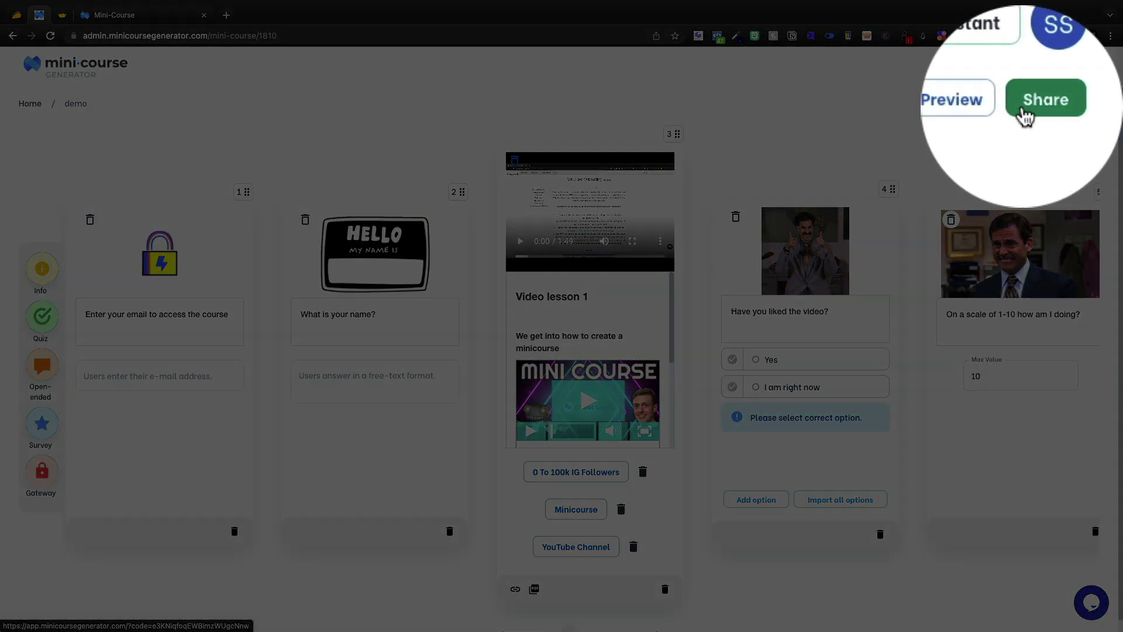
click(1070, 103)
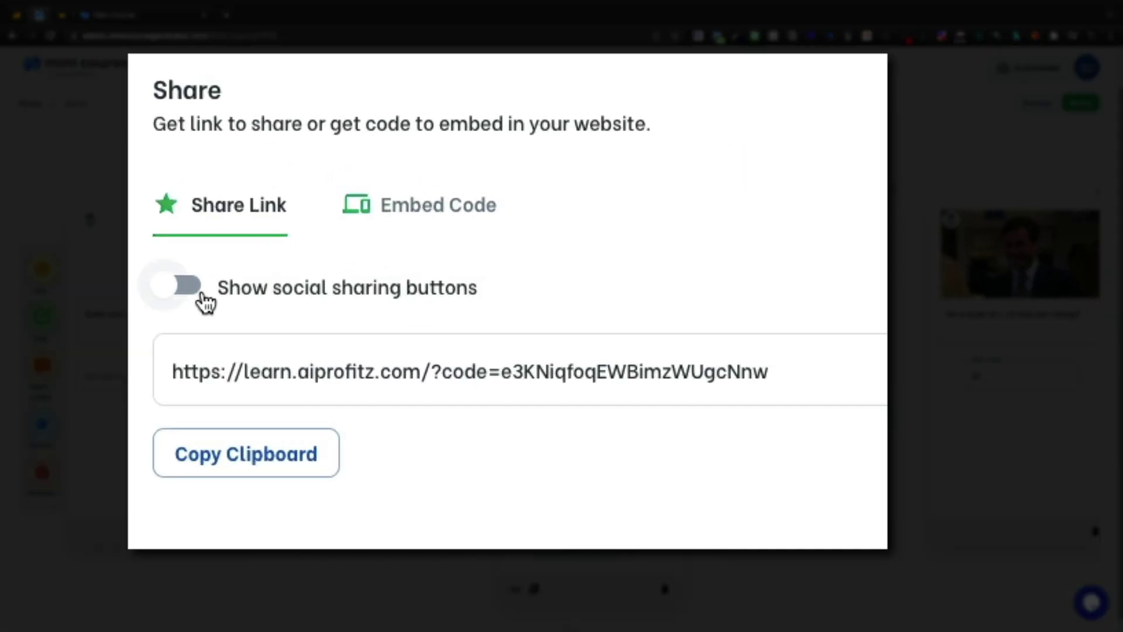
click(426, 206)
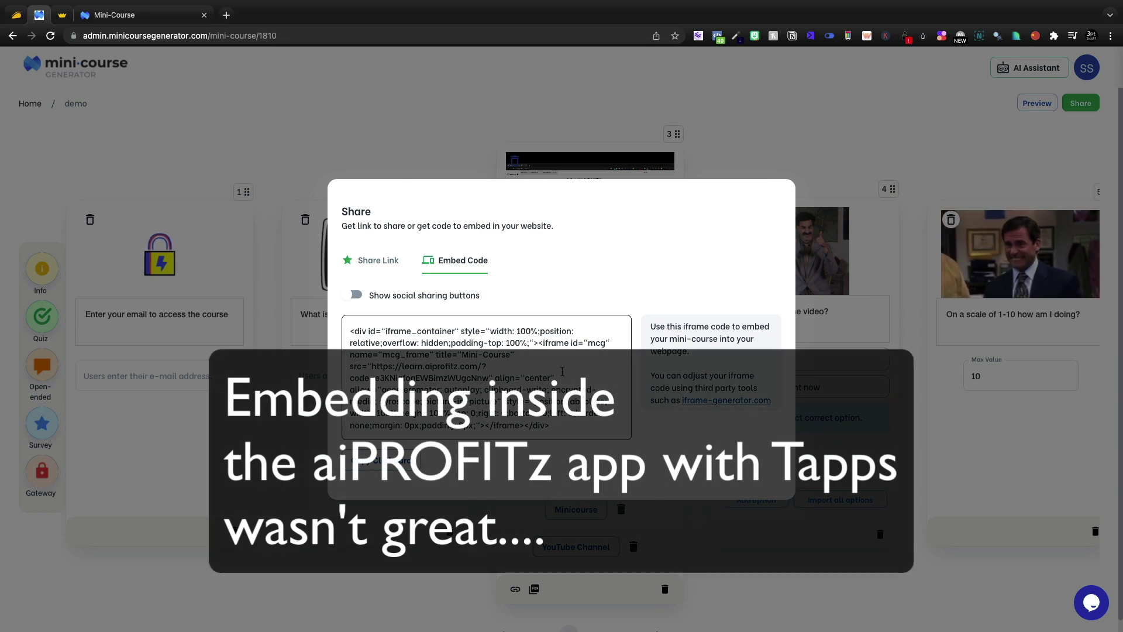
click(761, 402)
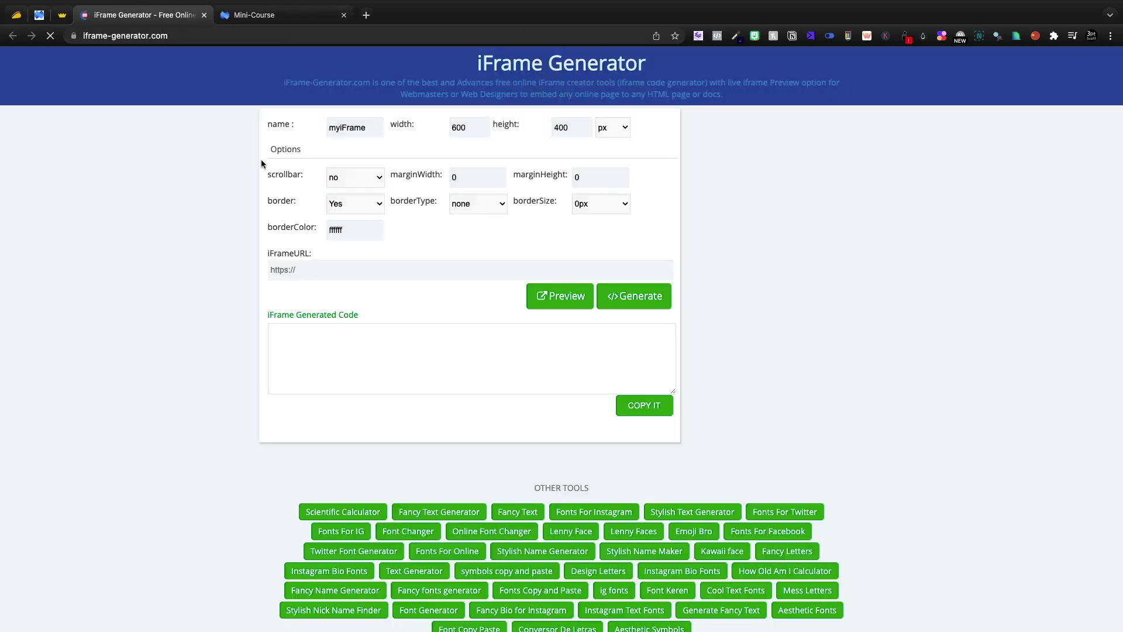
click(203, 15)
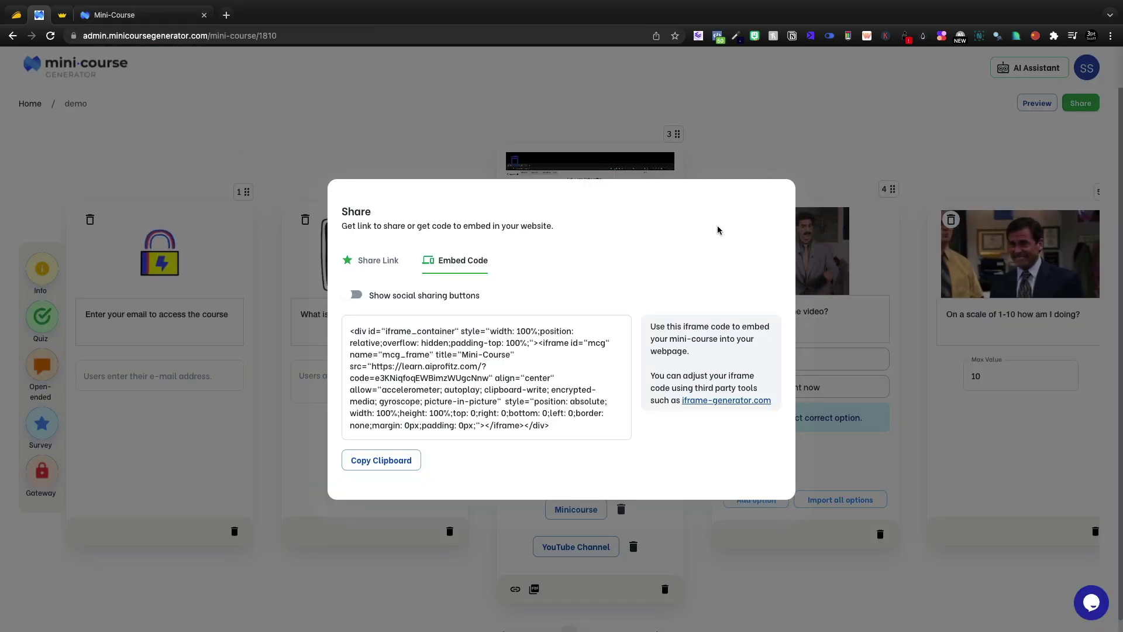
click(774, 165)
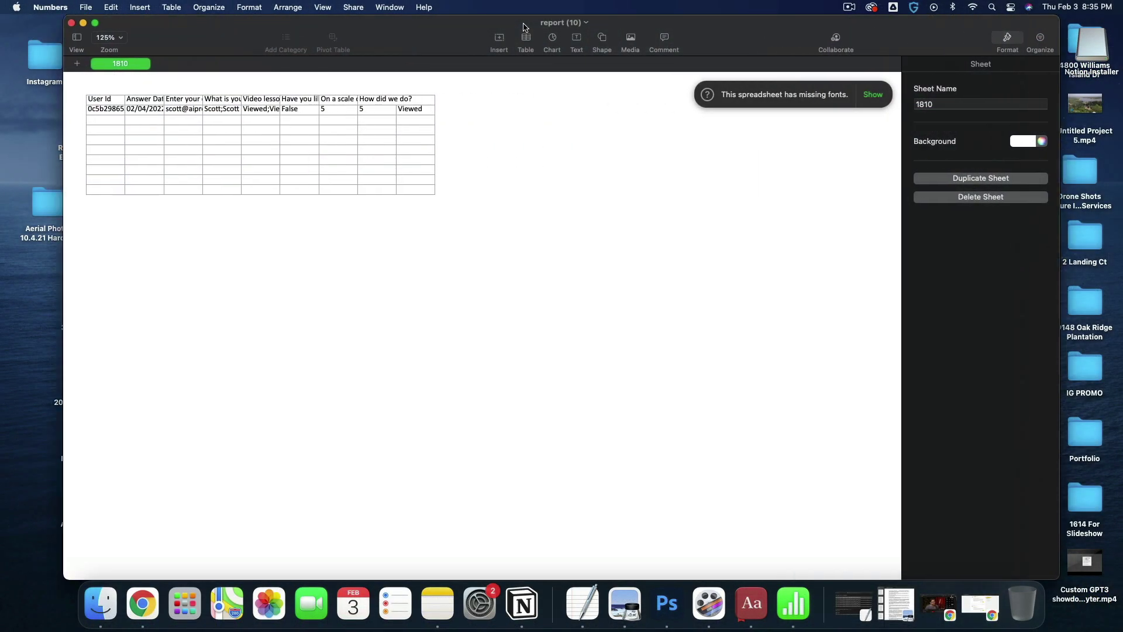
Step: Maximise the Numbers window and widen columns D, F and G to show their headers
double_click(524, 26)
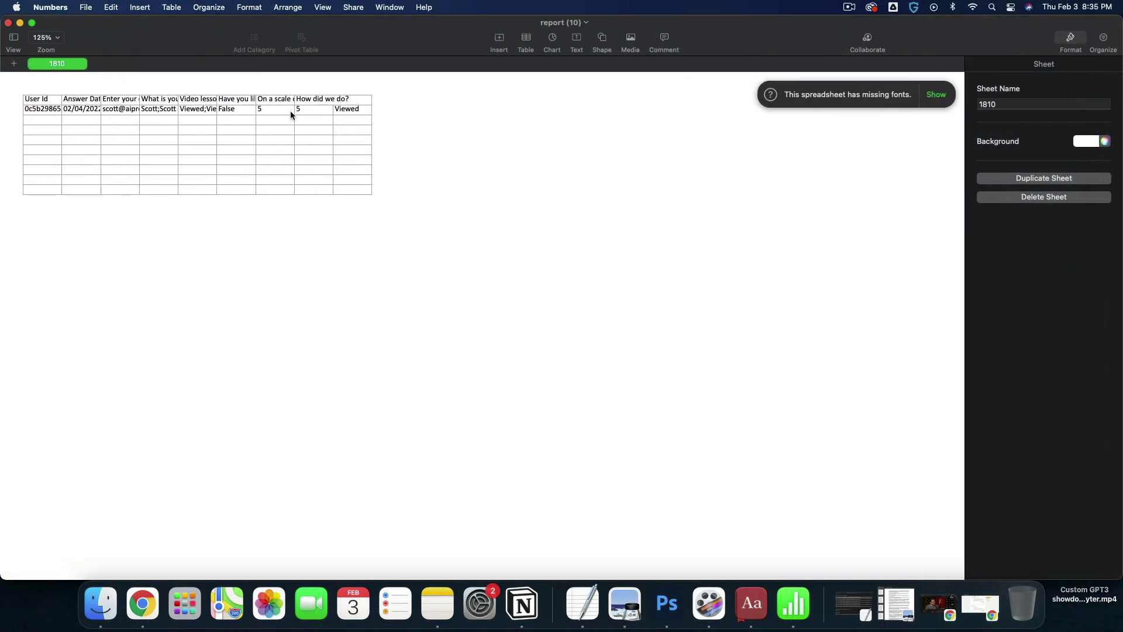
click(80, 112)
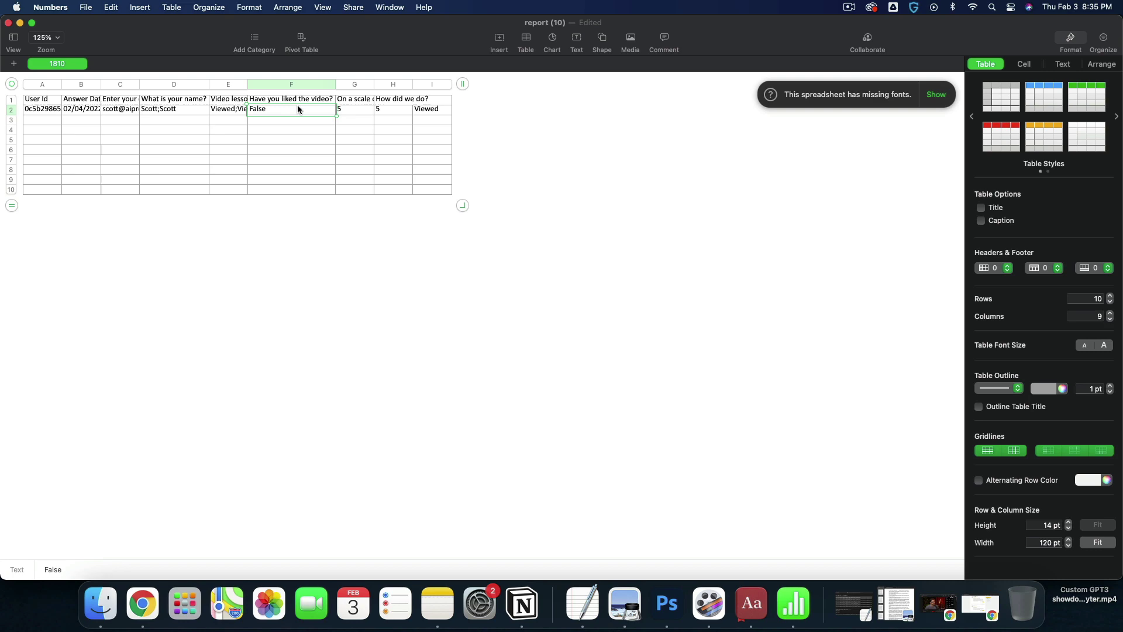
click(300, 109)
click(365, 107)
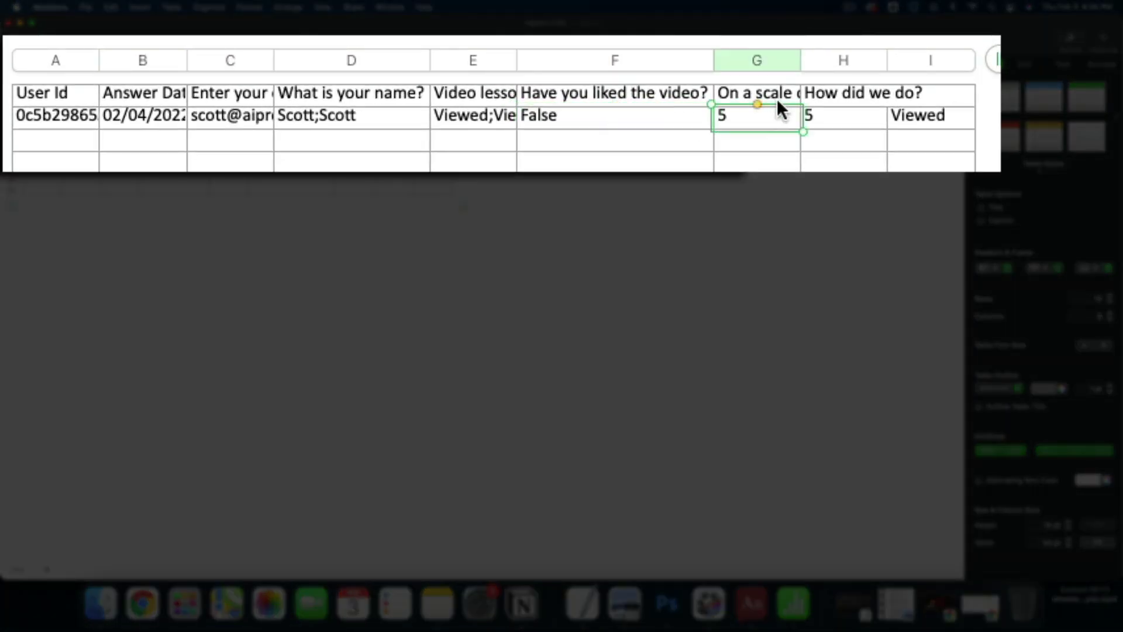
double_click(800, 64)
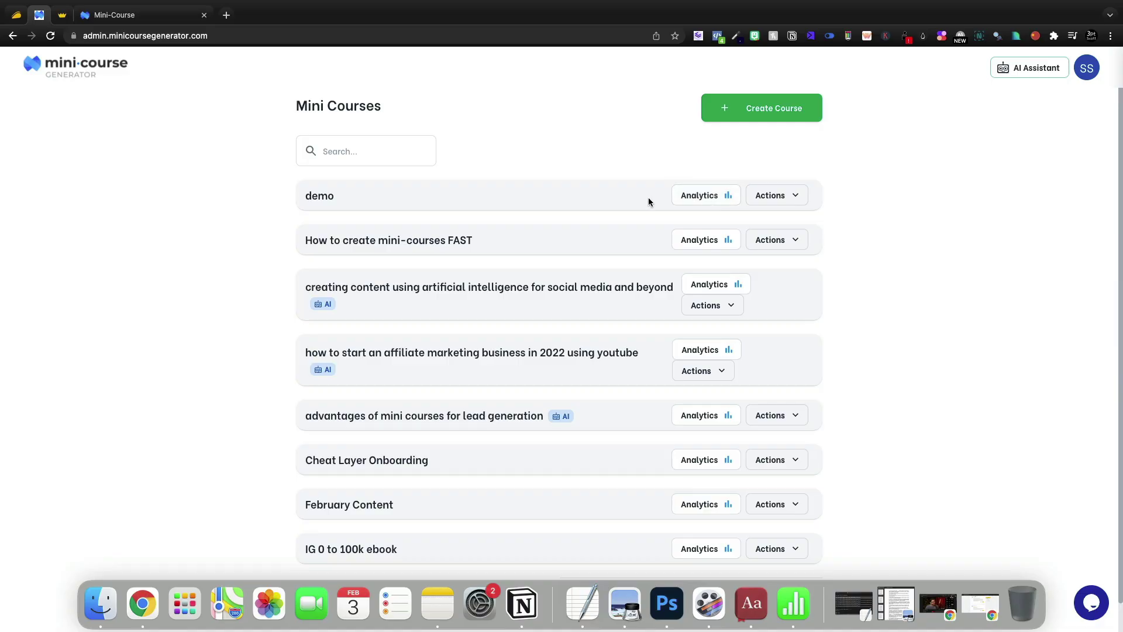
scroll(830, 268, down, 2)
scroll(831, 268, up, 2)
scroll(572, 290, down, 1)
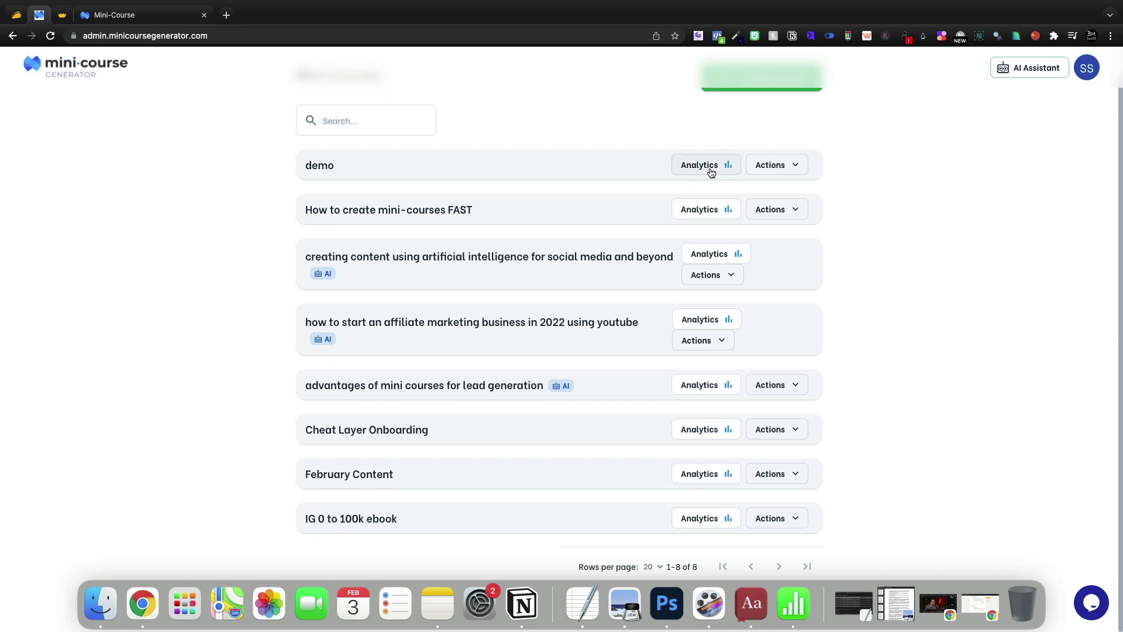
scroll(704, 183, up, 1)
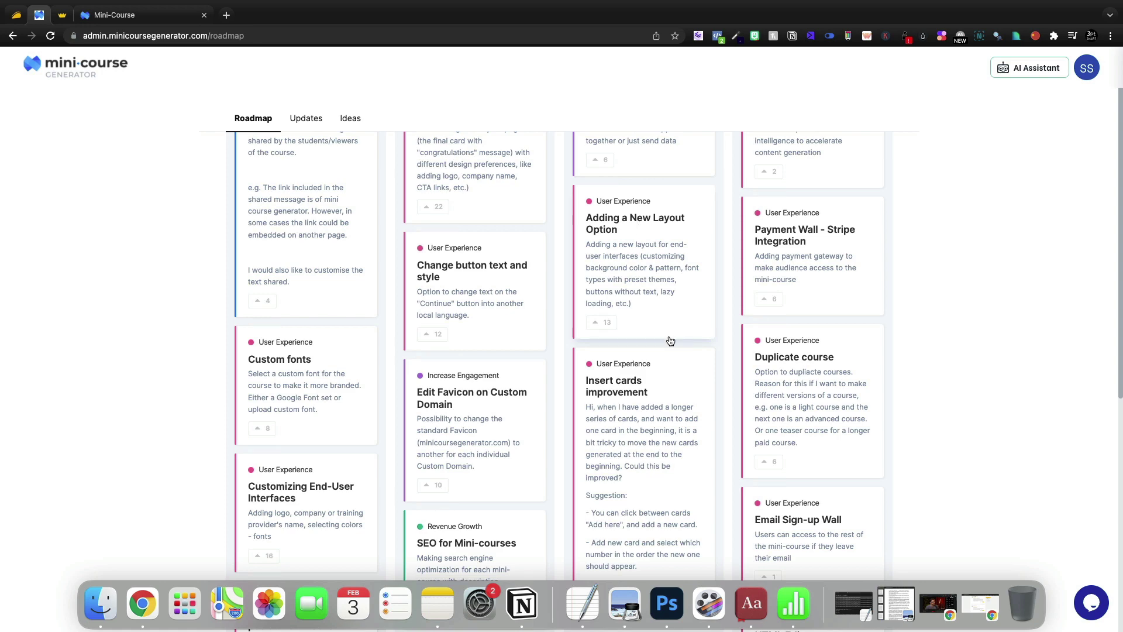
scroll(671, 343, down, 3)
Step: Scroll up and down through the Roadmap page
scroll(685, 408, up, 5)
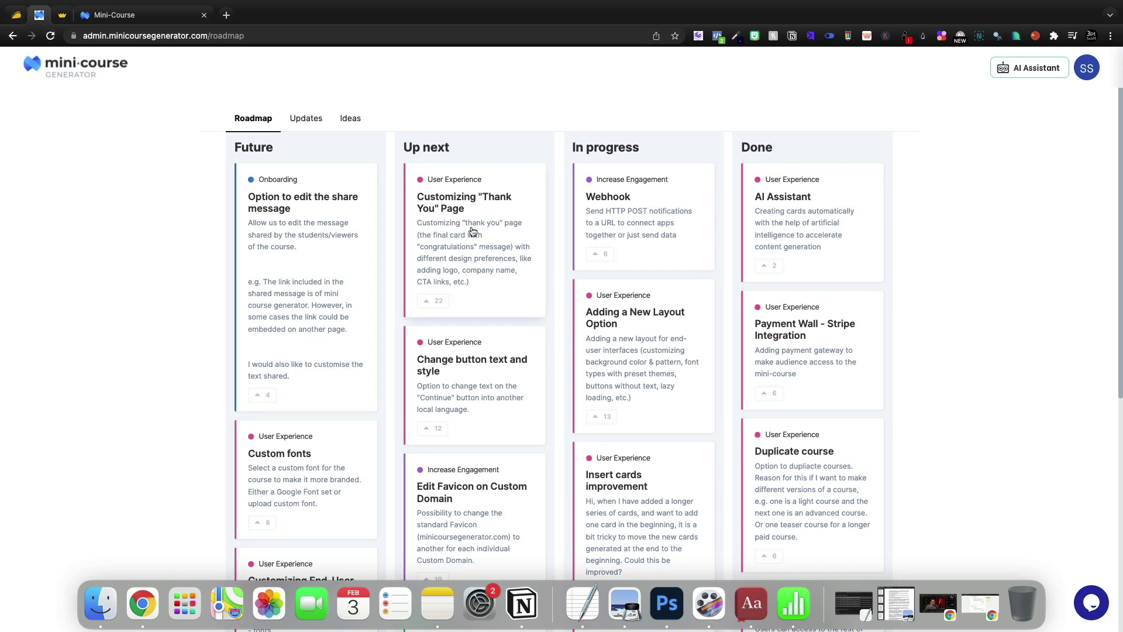
scroll(472, 231, down, 5)
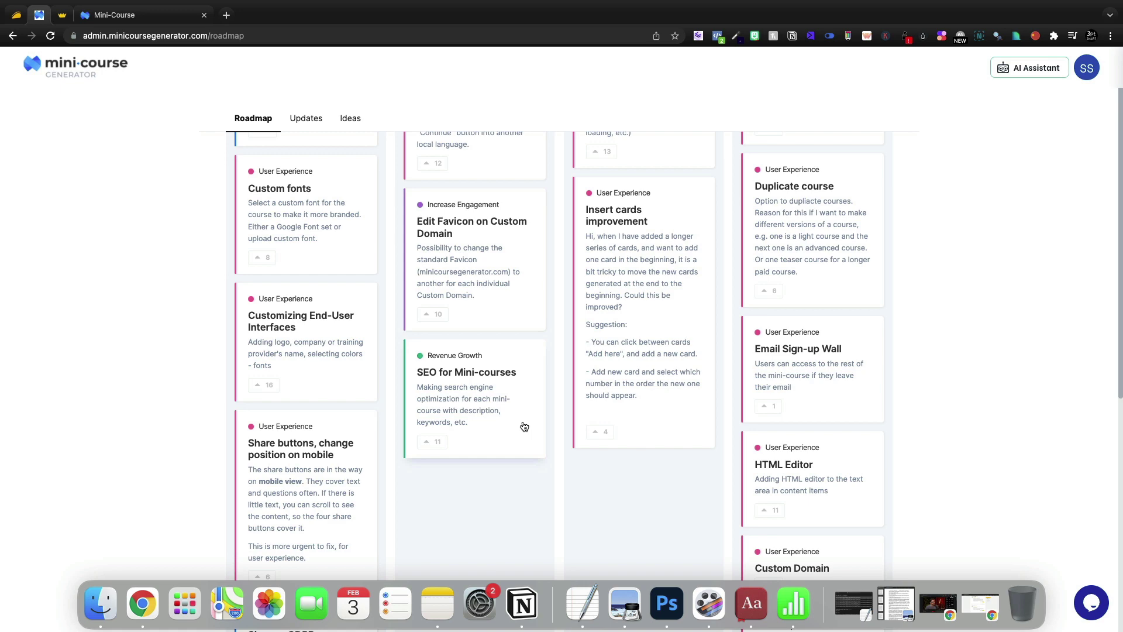
scroll(525, 426, up, 6)
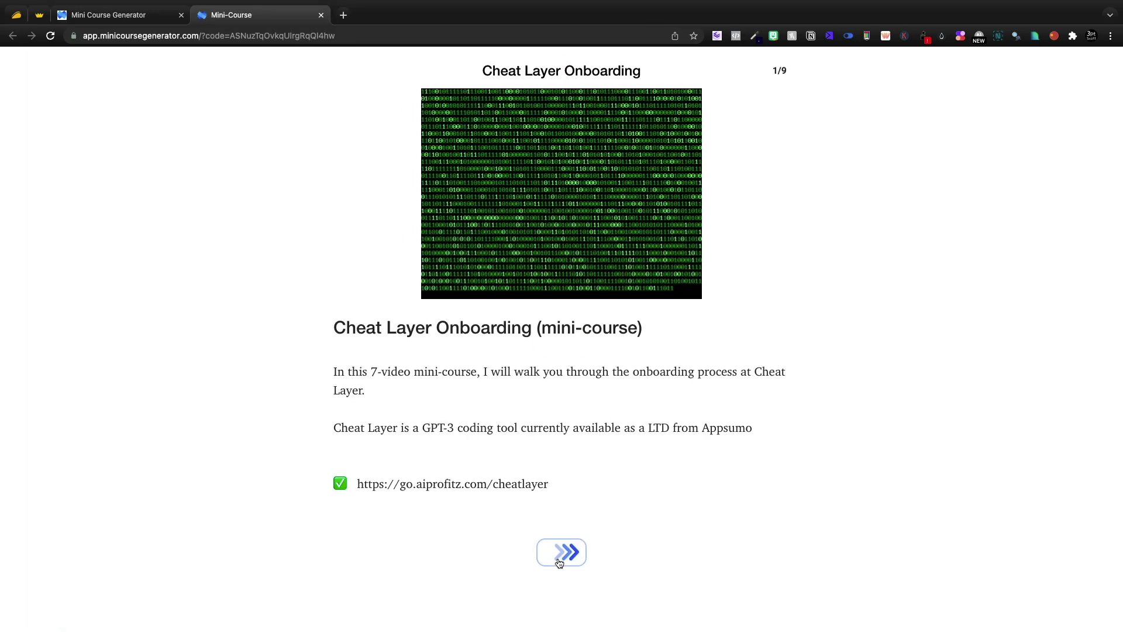
Step: Advance the Cheat Layer Onboarding preview through the Step lessons to page 9 of 9
click(559, 556)
scroll(557, 568, down, 3)
click(559, 578)
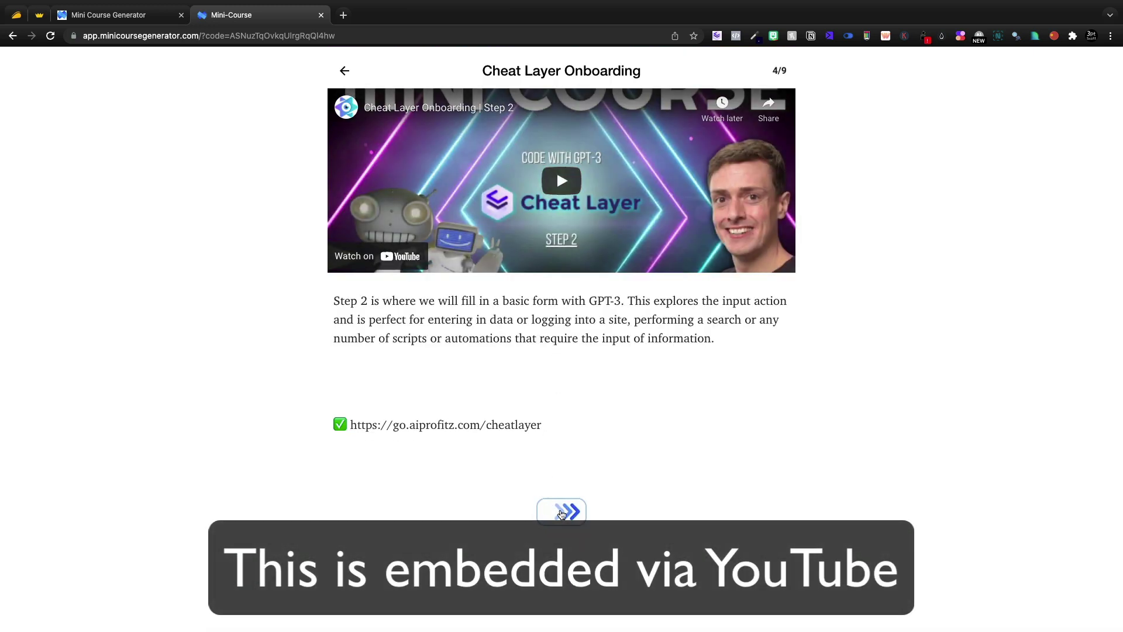
click(560, 509)
scroll(579, 578, down, 1)
click(564, 578)
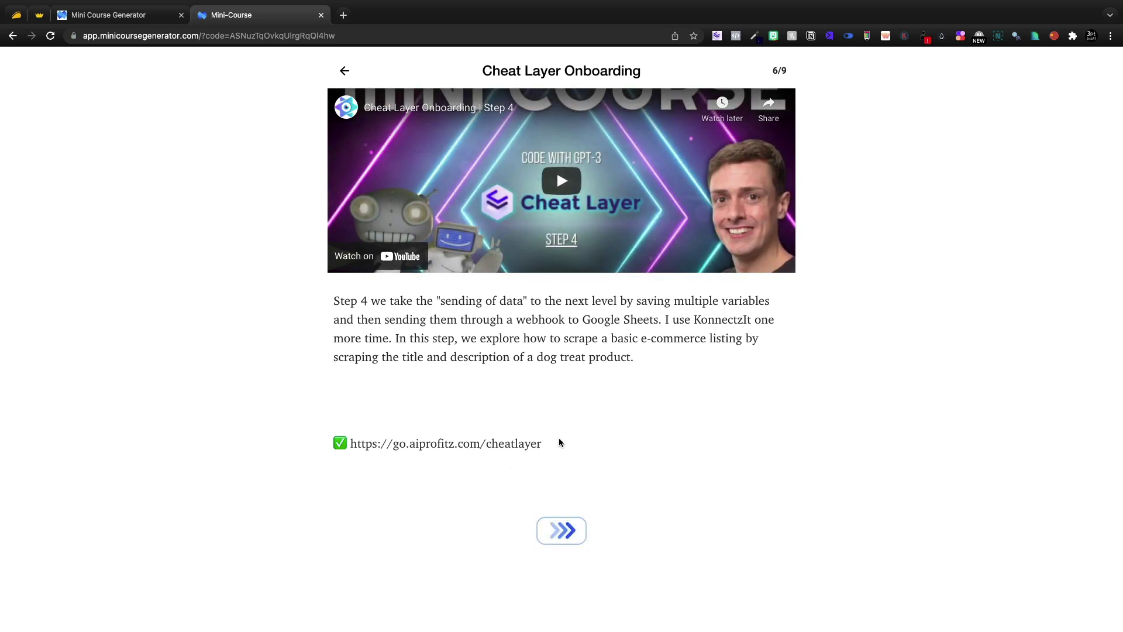
drag(559, 443, 552, 409)
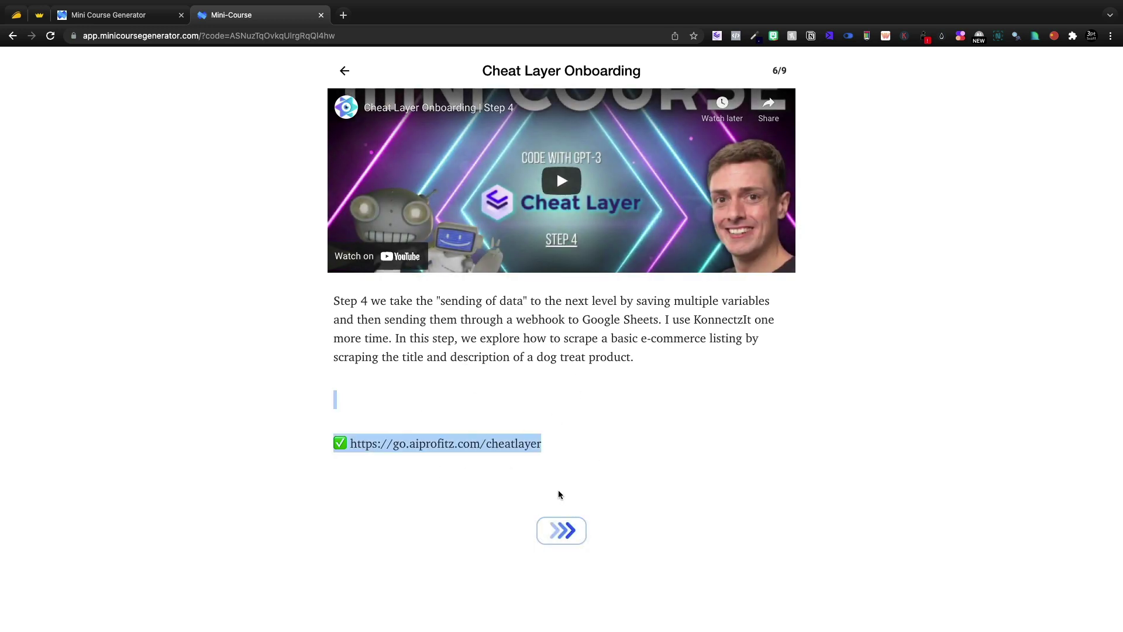
click(565, 537)
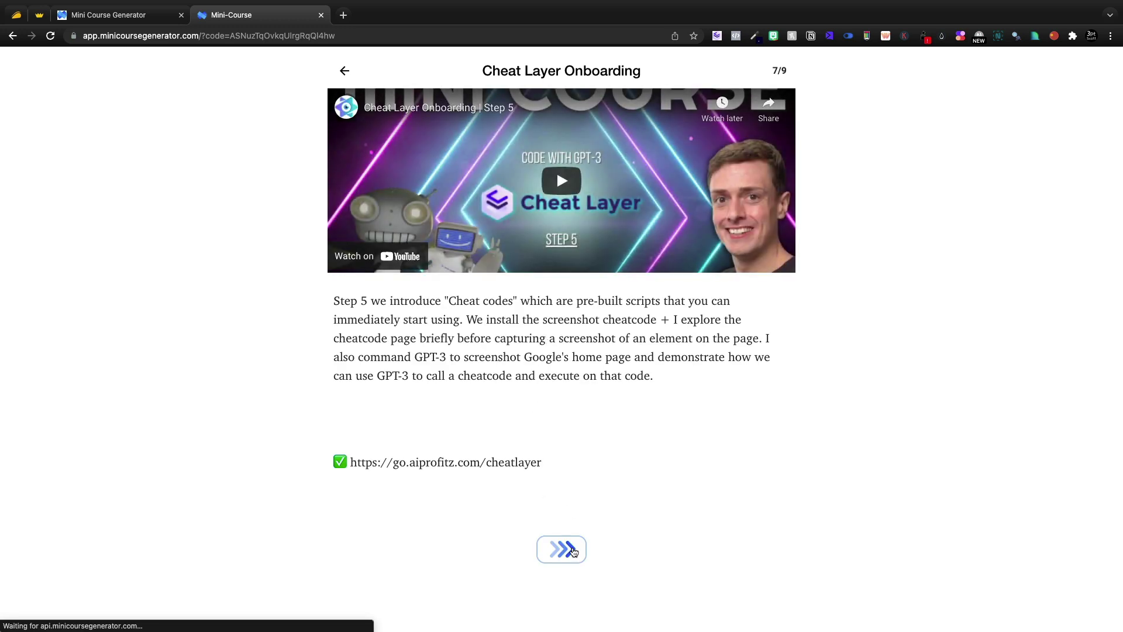
click(564, 543)
scroll(449, 567, down, 3)
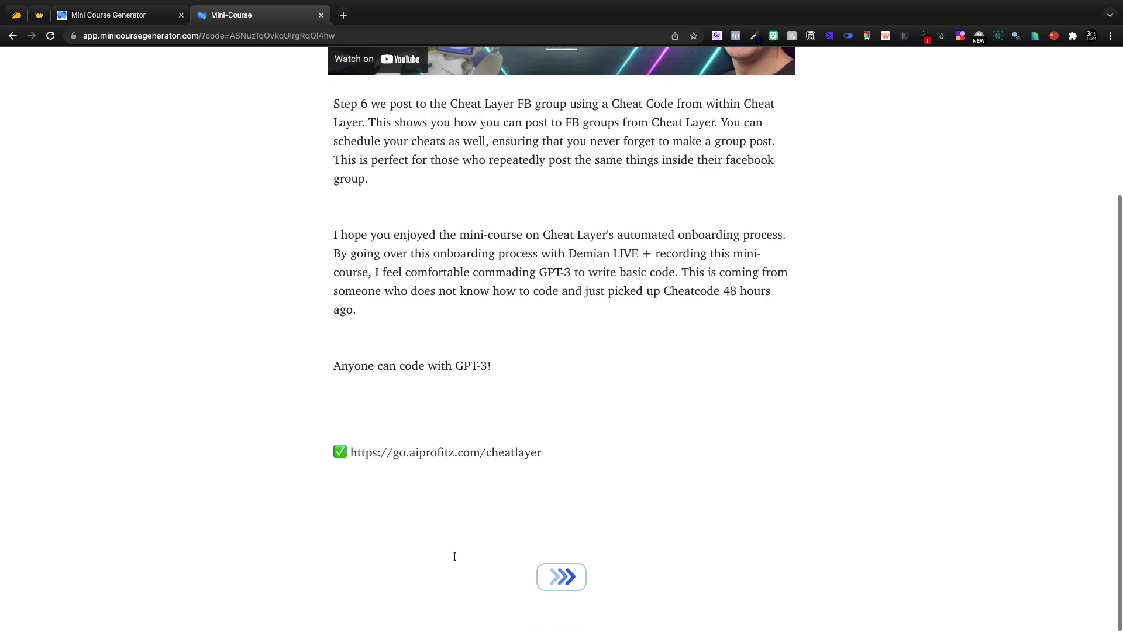
drag(564, 456, 555, 422)
click(570, 592)
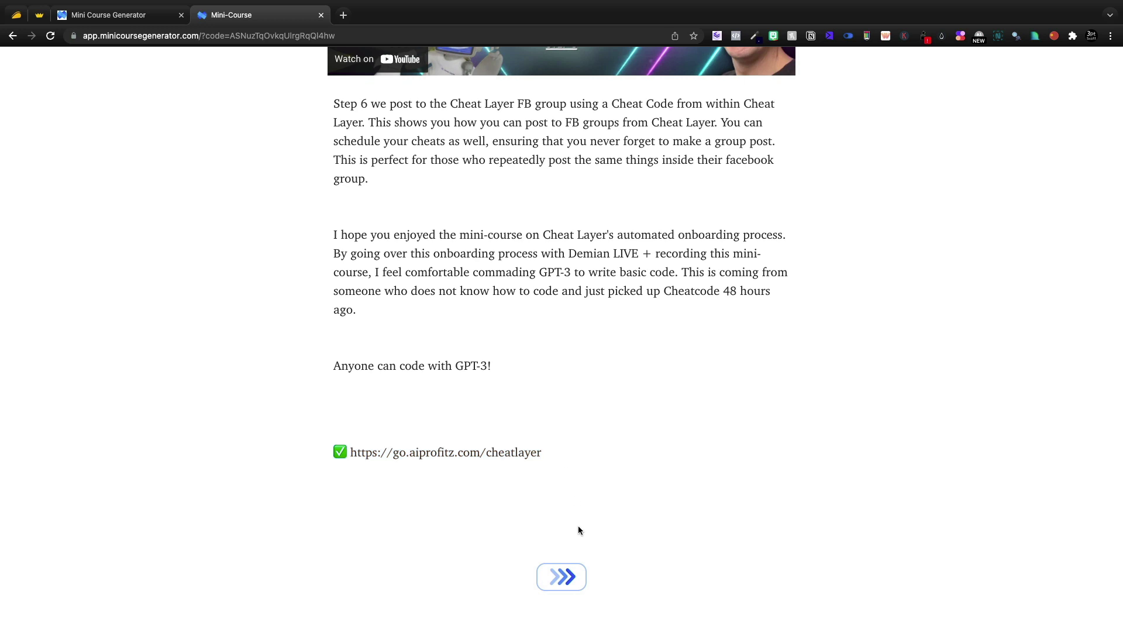
click(572, 577)
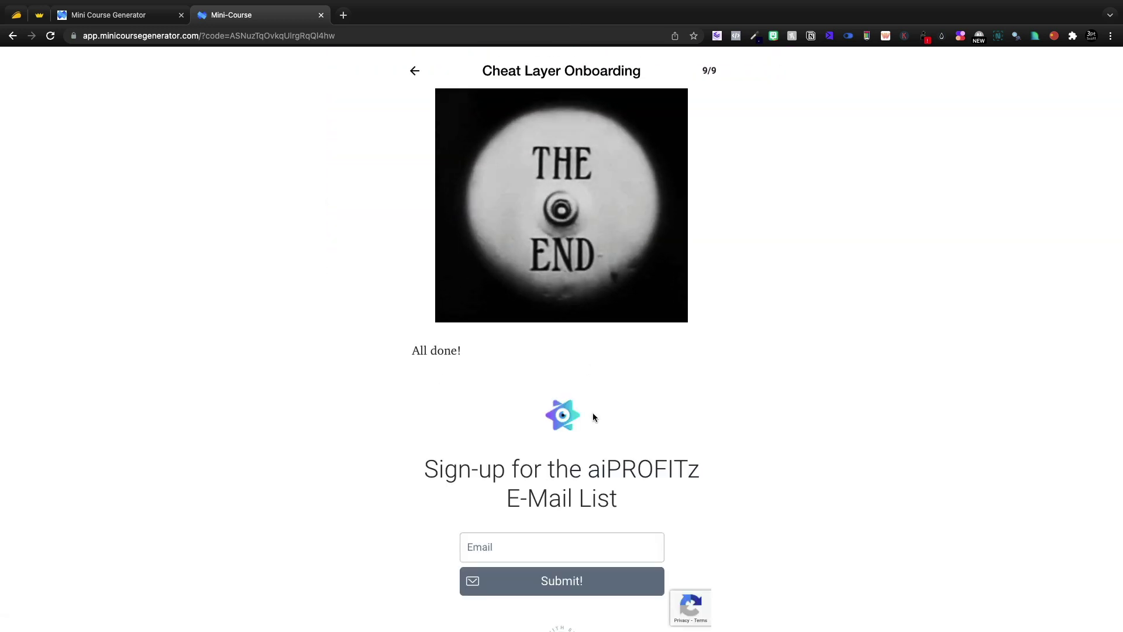
Step: Scroll through the final 'All done!' page with its email sign-up and star rating
scroll(593, 184, down, 3)
scroll(654, 366, down, 1)
scroll(654, 366, up, 1)
scroll(654, 366, down, 2)
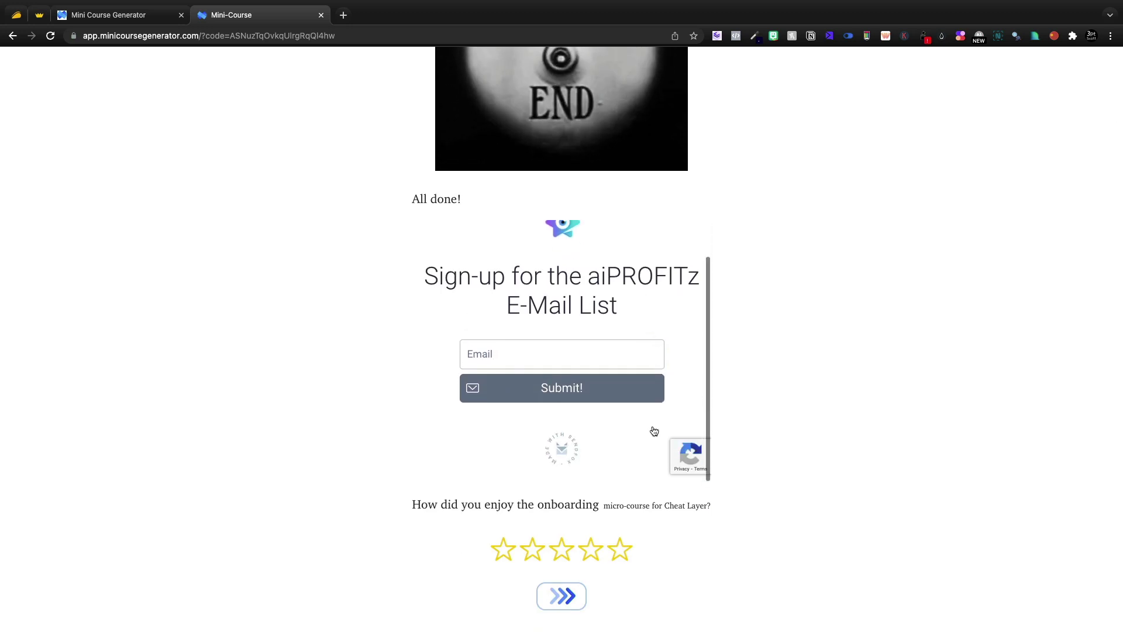
scroll(568, 412, down, 1)
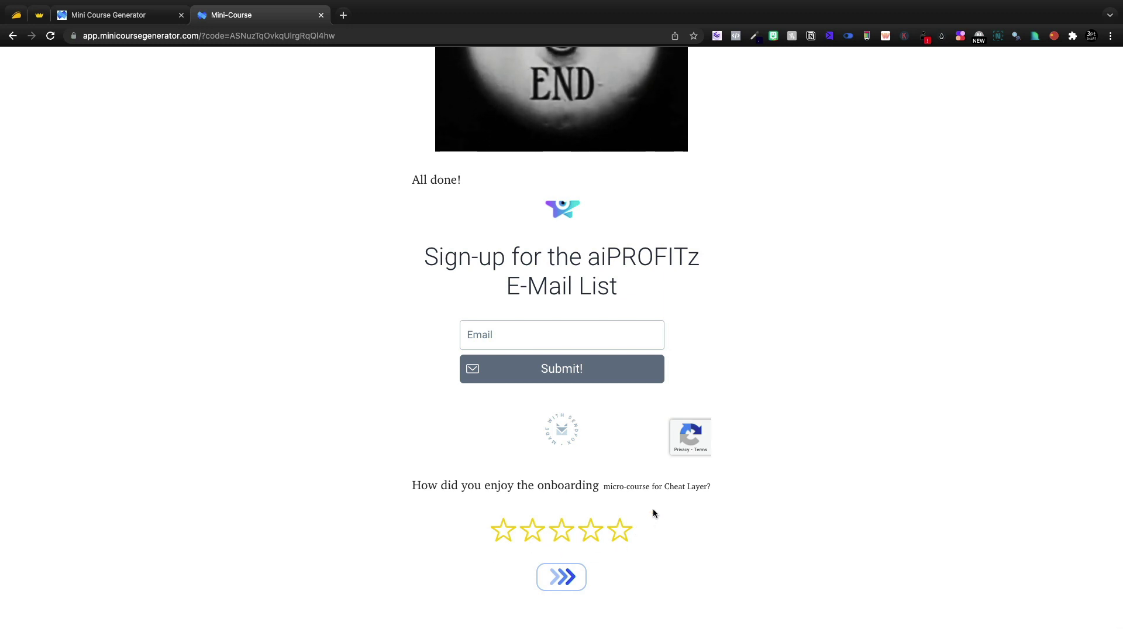
scroll(653, 508, up, 3)
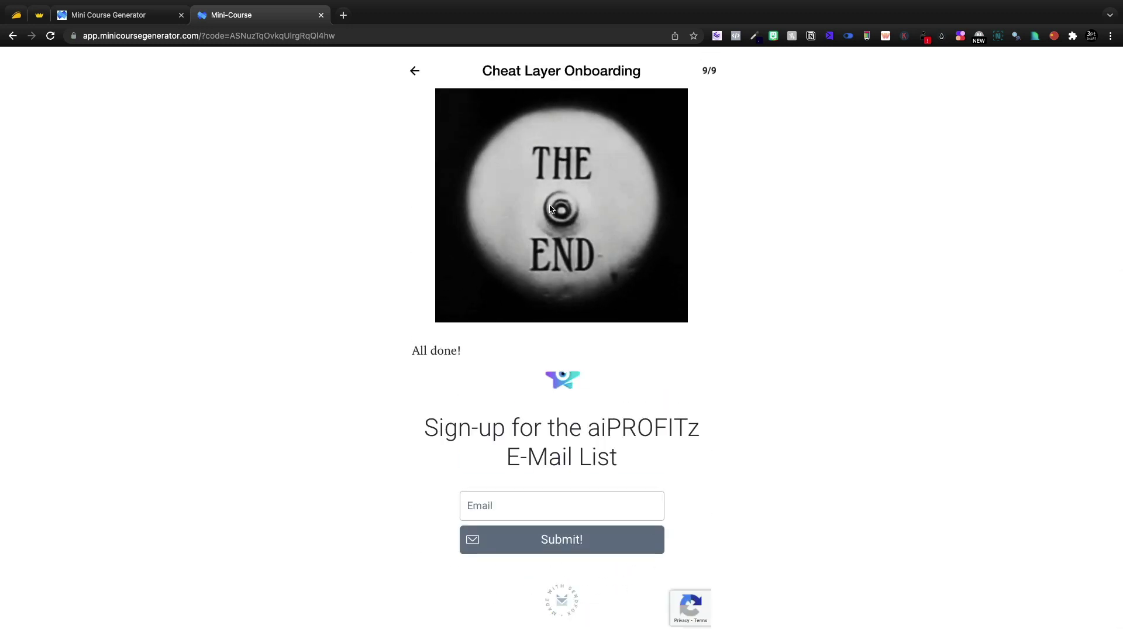
scroll(550, 209, down, 3)
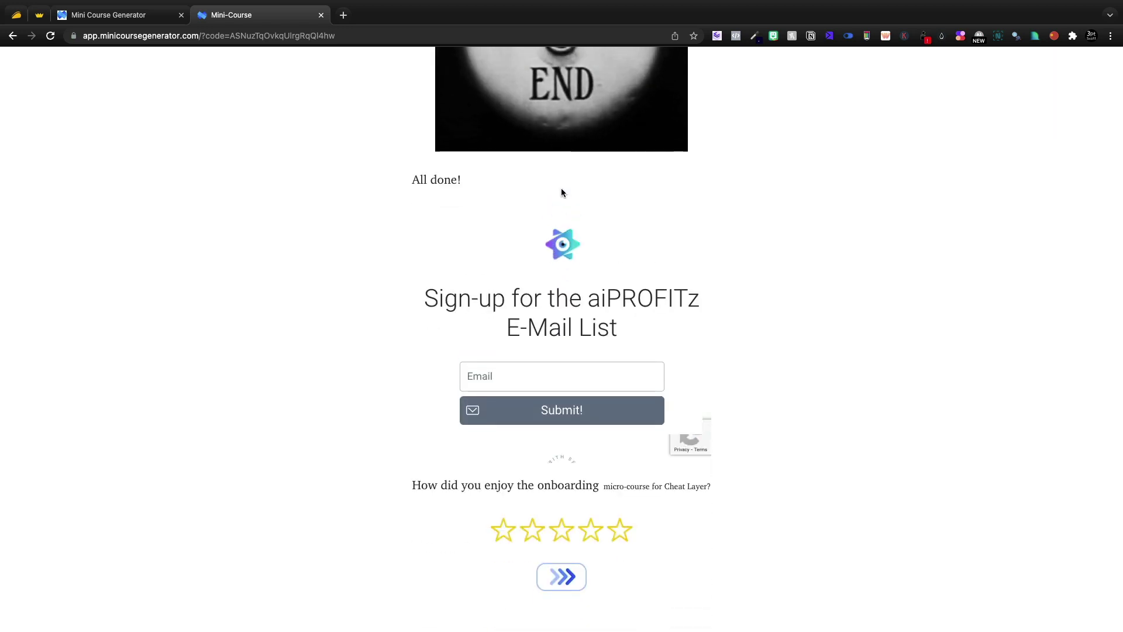
scroll(560, 186, up, 3)
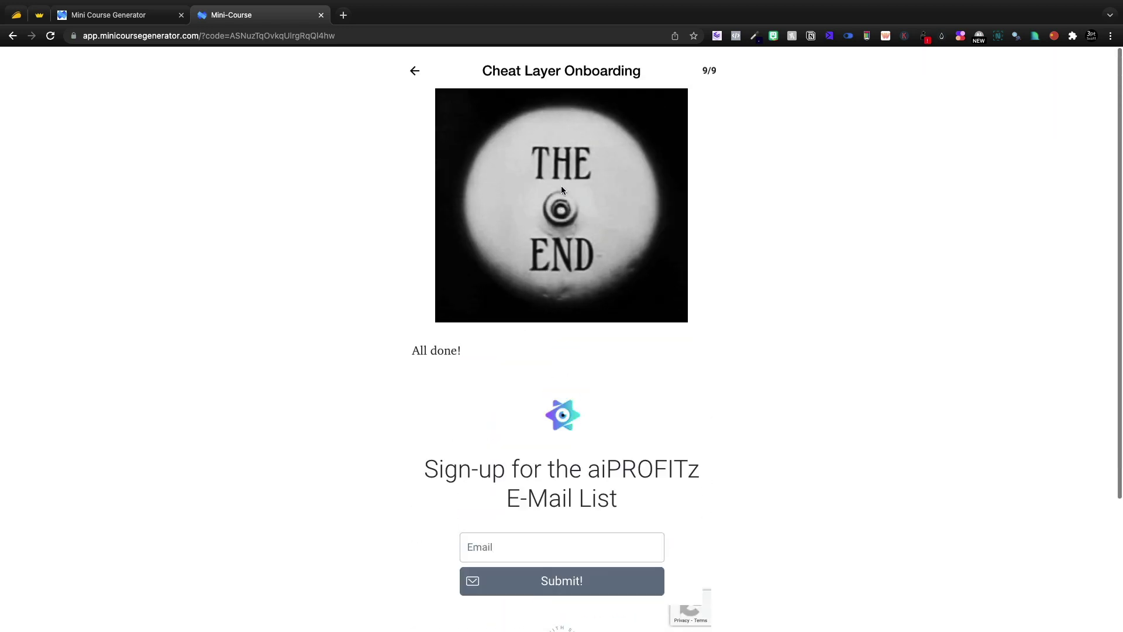
Step: Close the preview, return to the course list and AI-generate the lead generation mini course
click(320, 15)
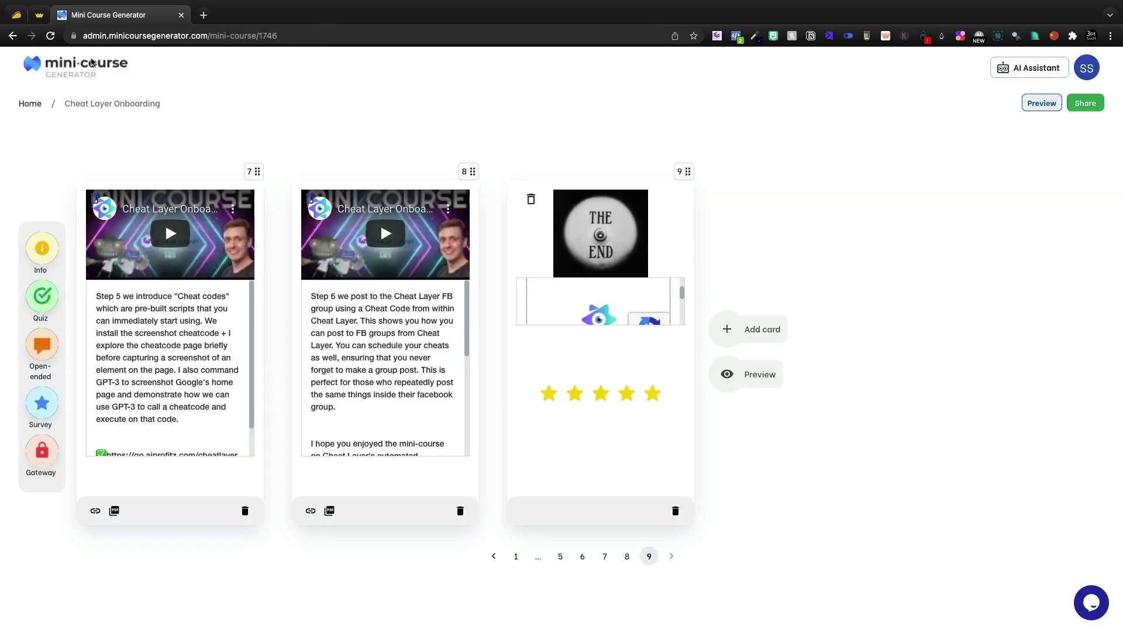
click(30, 104)
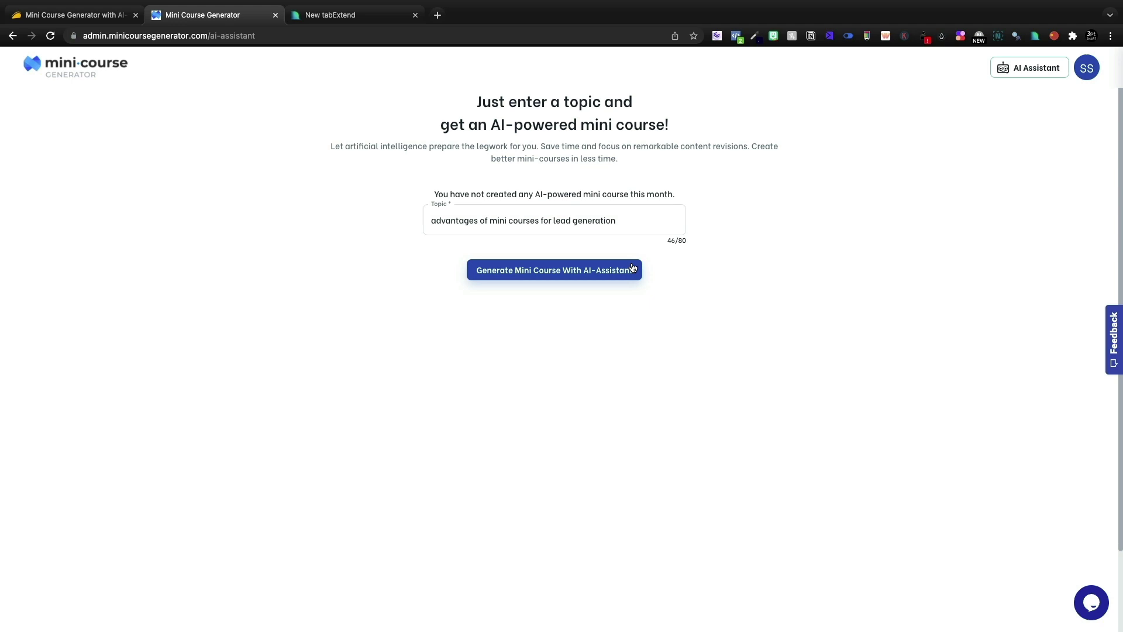
click(632, 267)
click(581, 278)
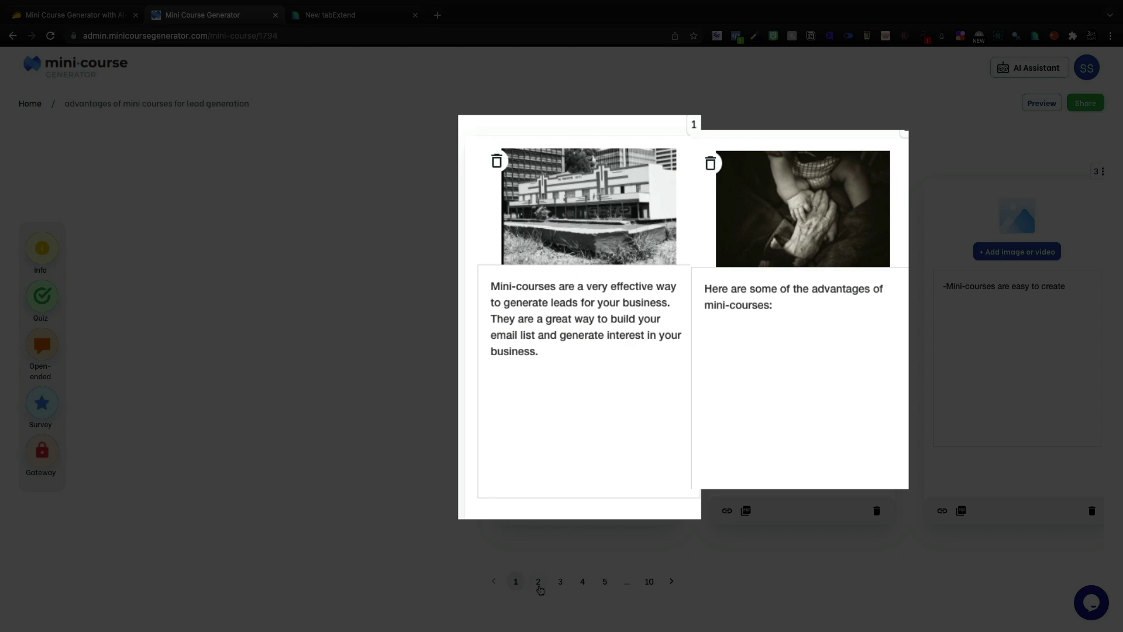
Step: Page forward through the lead generation course cards to page 10
click(538, 582)
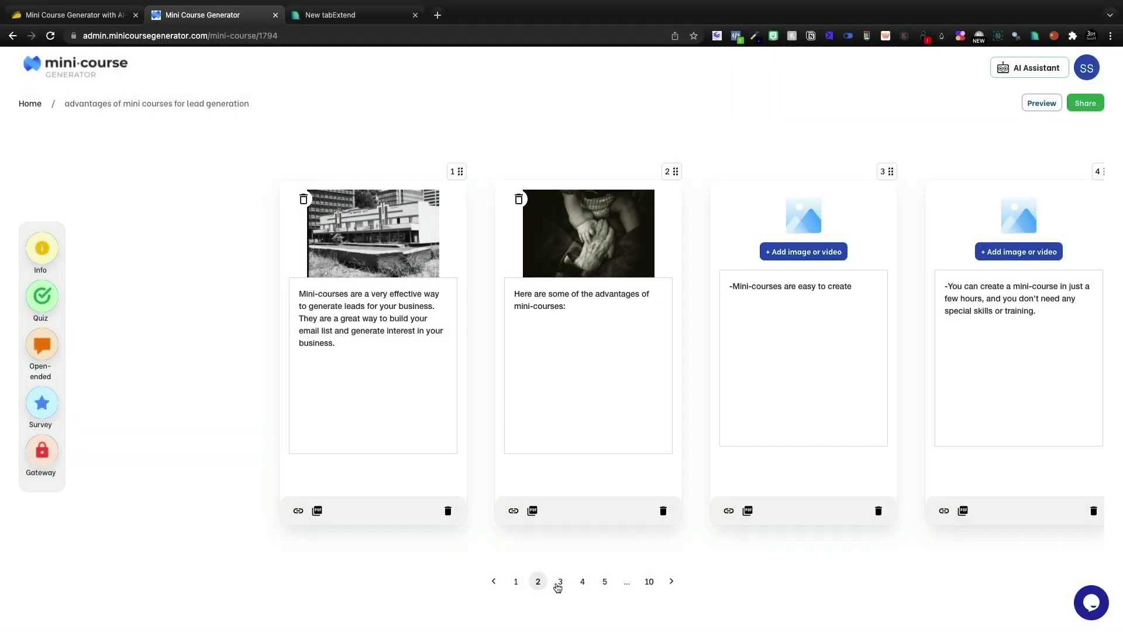
click(559, 583)
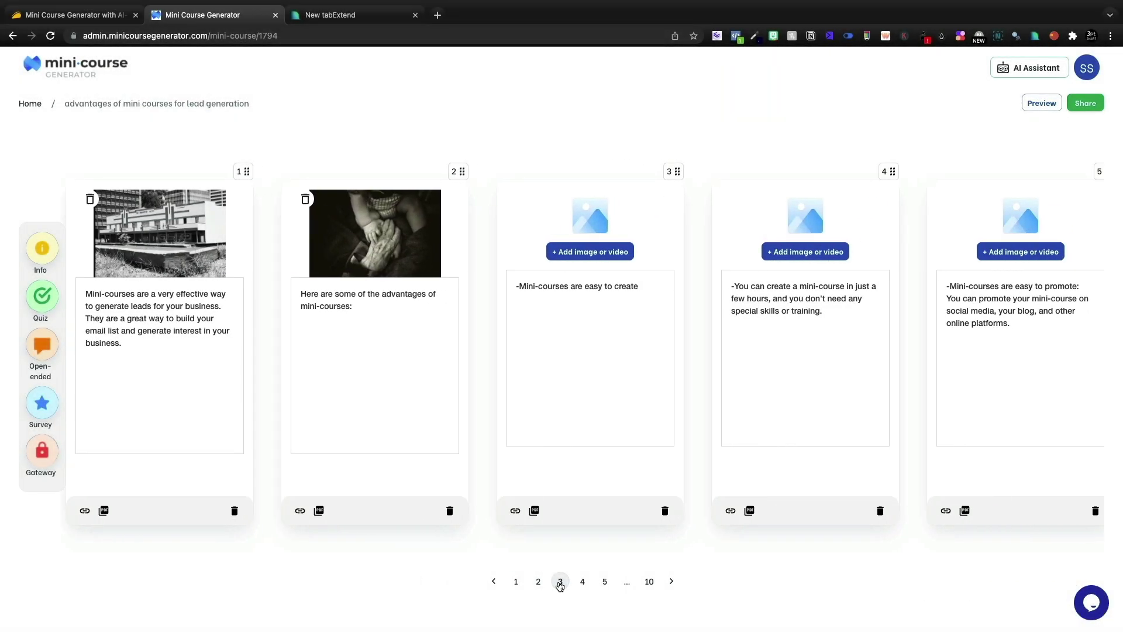
click(579, 582)
click(602, 582)
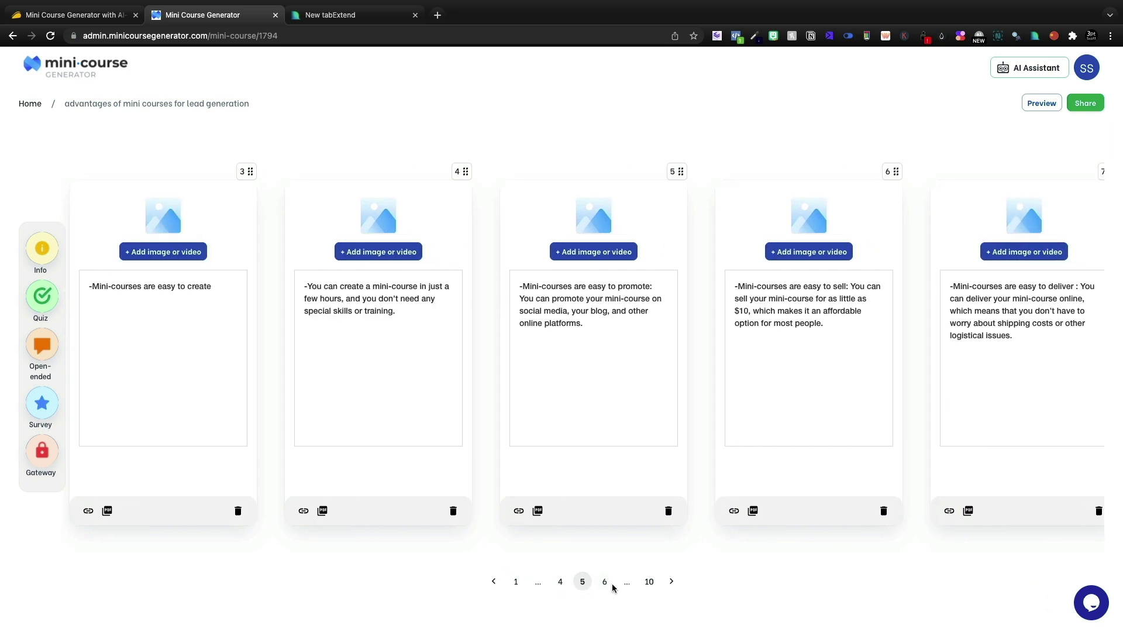
click(605, 582)
click(606, 582)
click(607, 583)
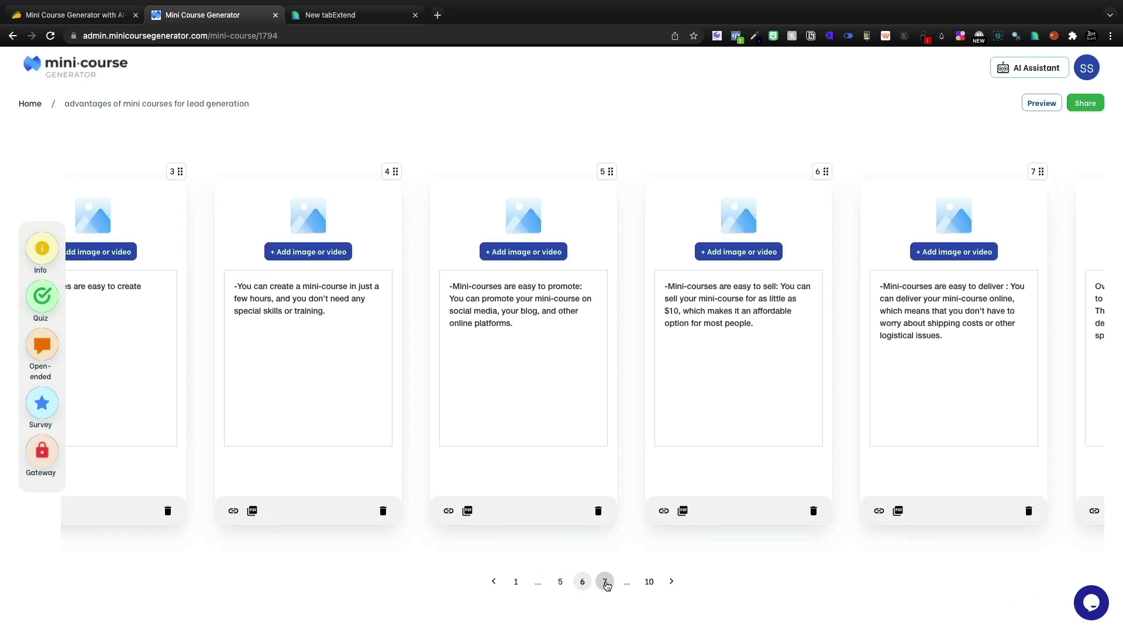
click(650, 583)
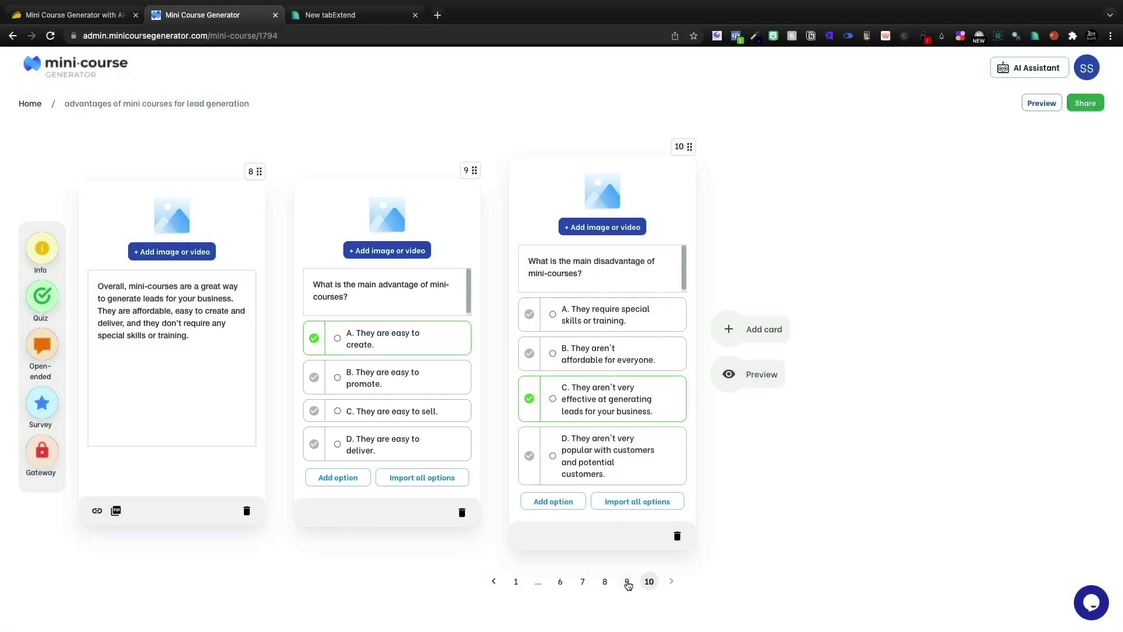
Step: Page back through the cards, then return to the Mini Courses list
click(628, 582)
click(607, 583)
click(605, 582)
click(585, 582)
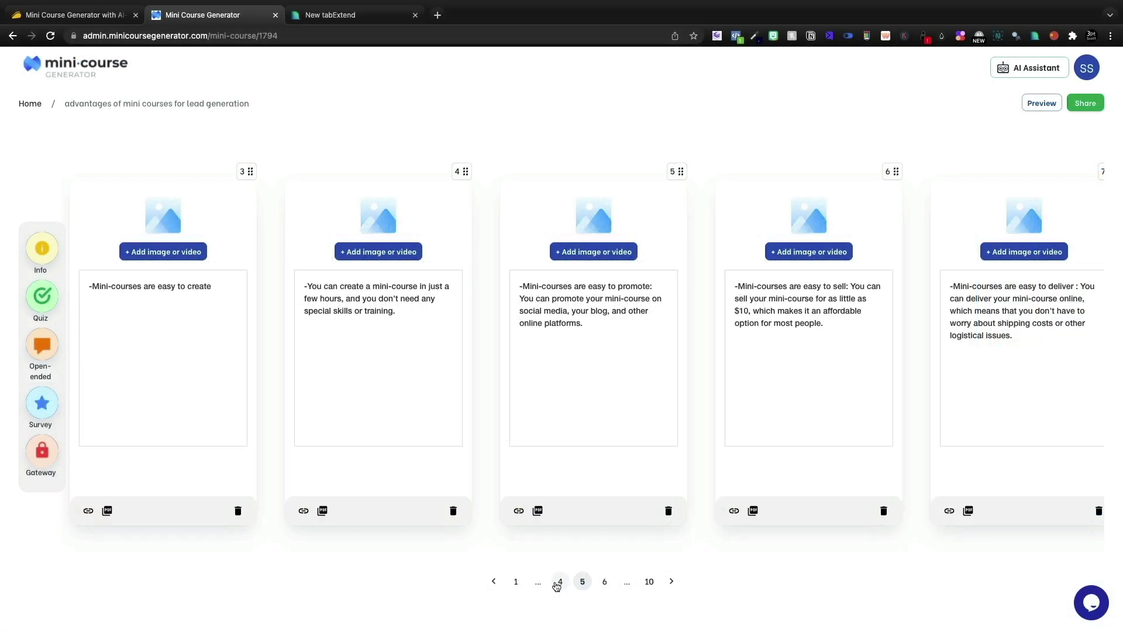
click(30, 104)
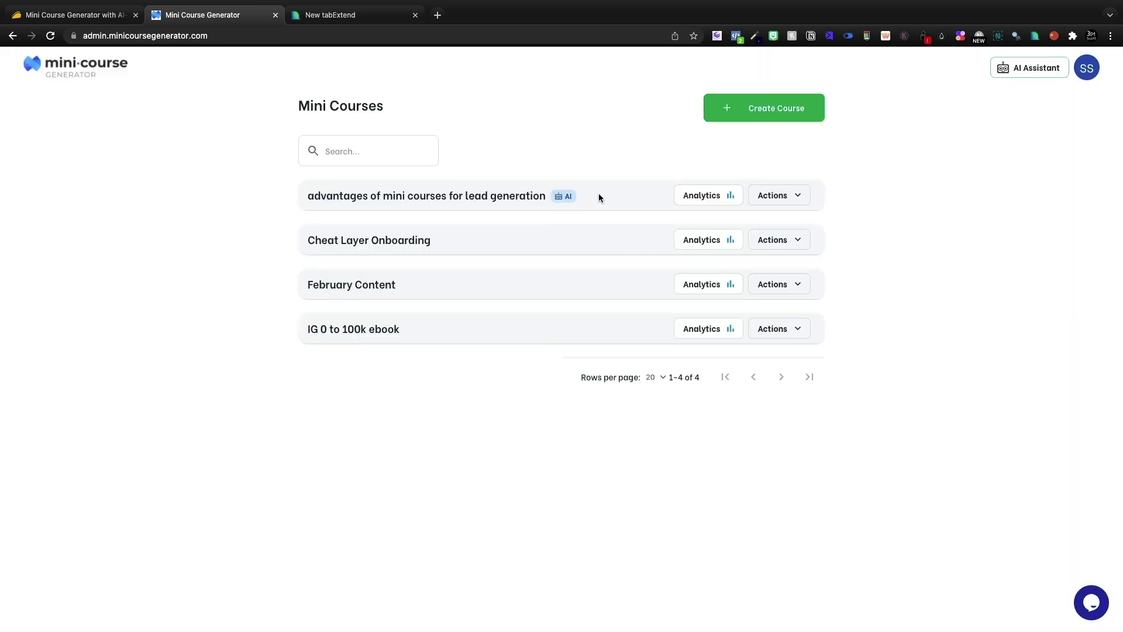
Step: Start a new course and AI-generate it from the 2022 YouTube affiliate marketing topic
click(764, 108)
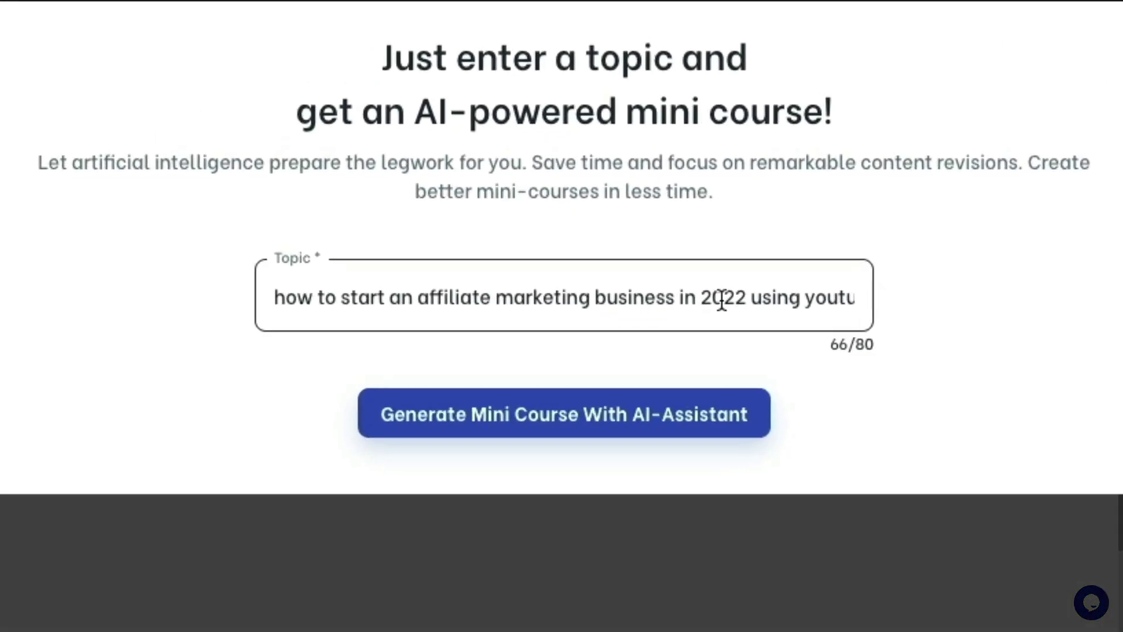
drag(617, 203, 665, 209)
drag(824, 310, 888, 326)
click(872, 332)
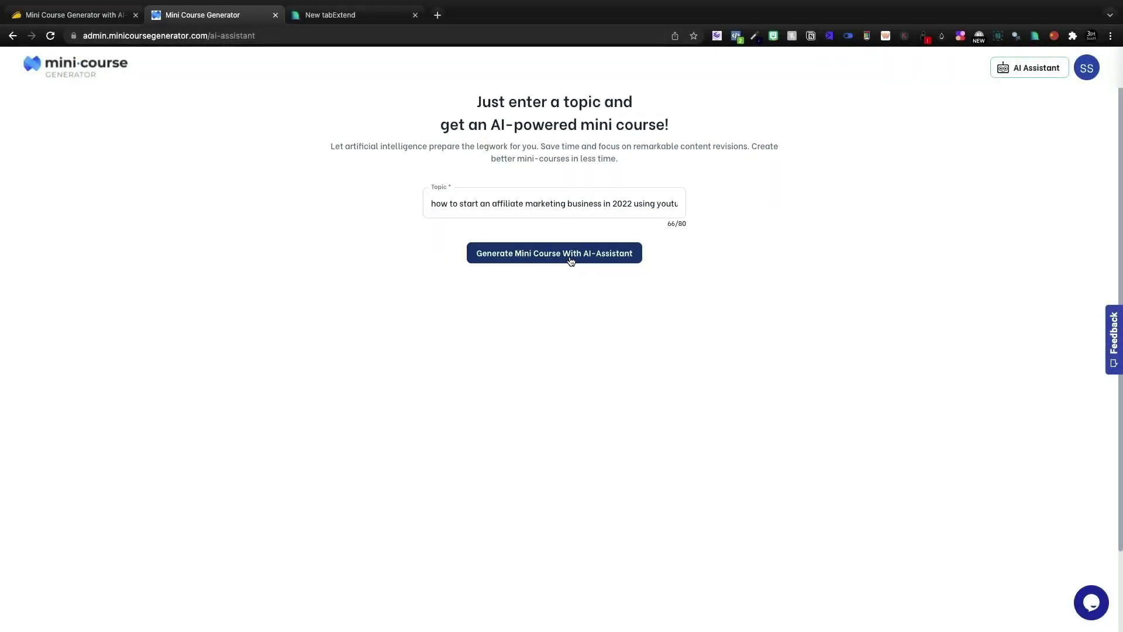
click(572, 260)
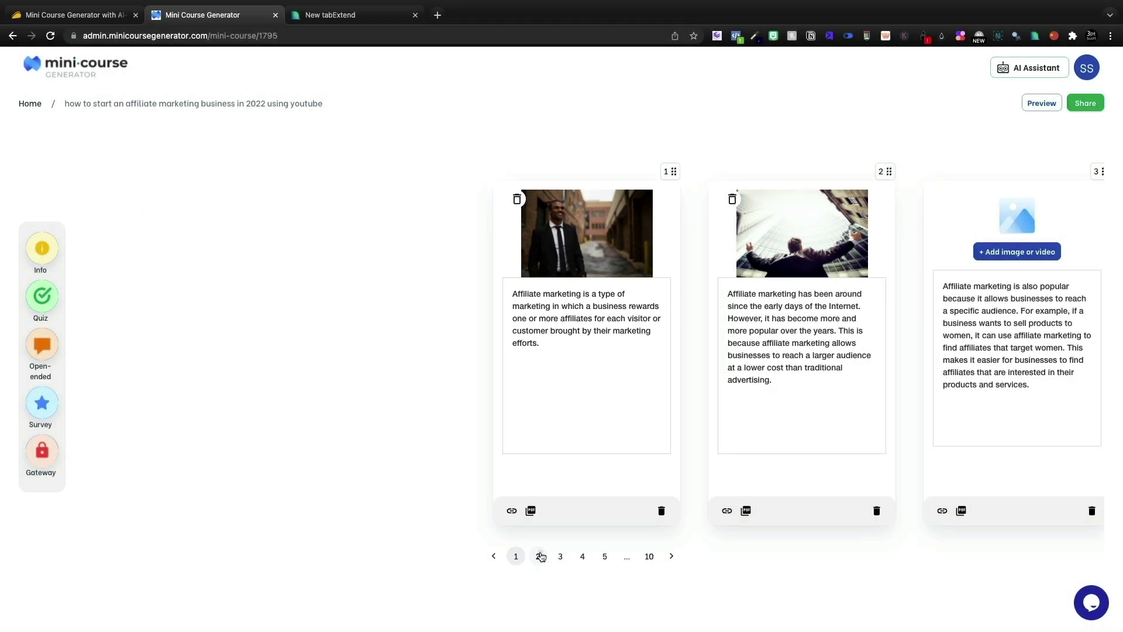
Step: Page forward through the ten generated cards to the end, then back to the first
click(539, 557)
click(562, 556)
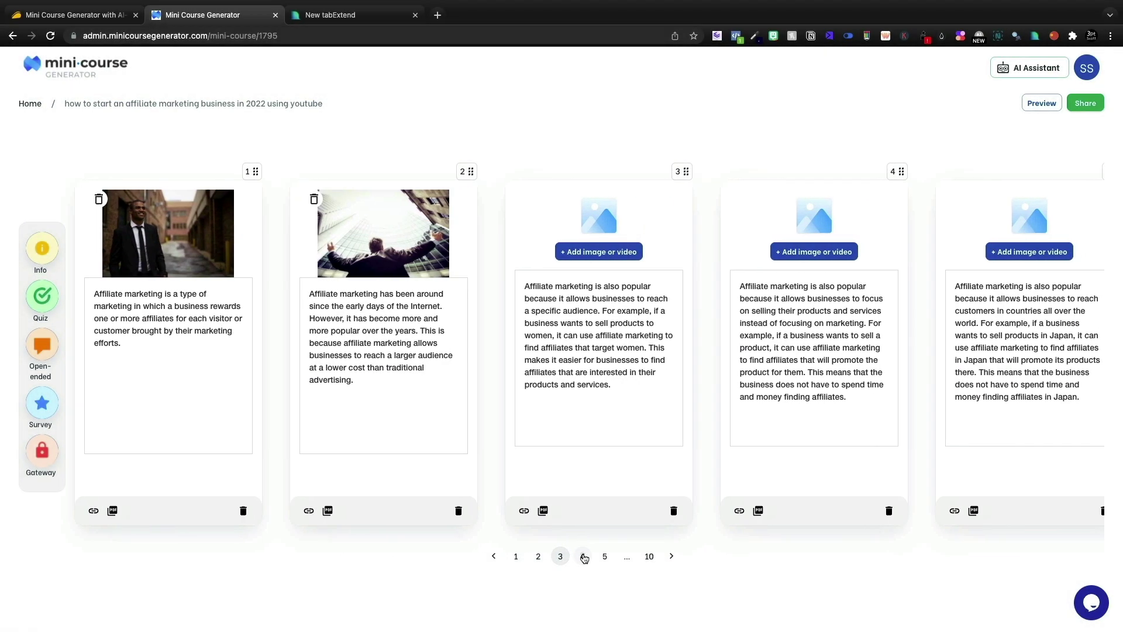
click(583, 556)
click(648, 557)
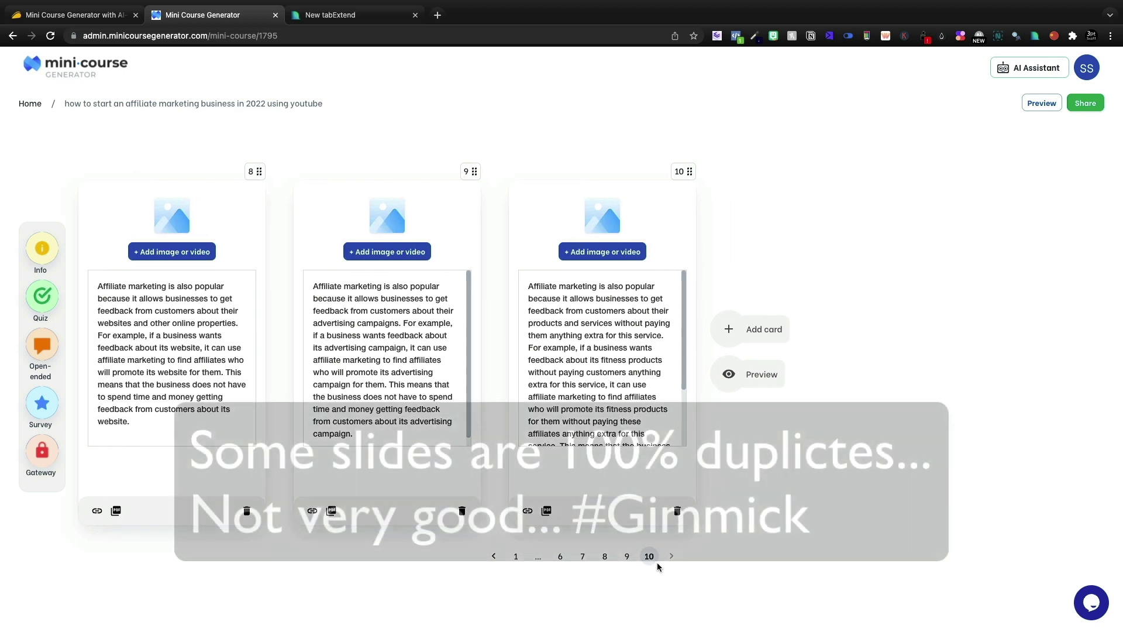
click(495, 556)
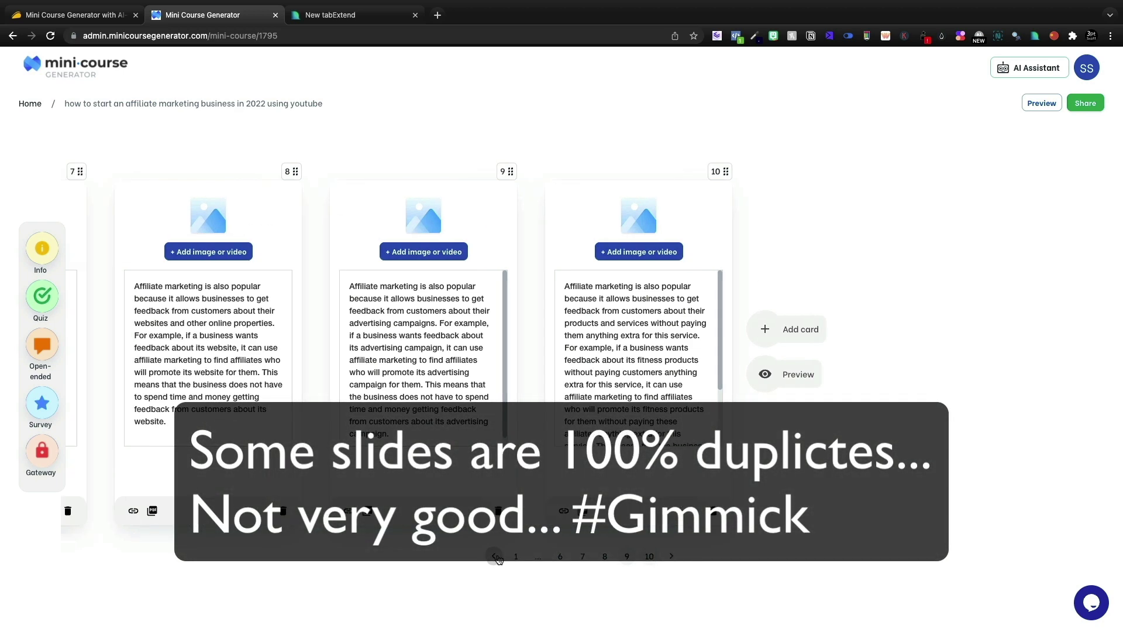
click(495, 556)
click(495, 556)
click(495, 557)
click(495, 556)
click(495, 556)
click(495, 556)
click(495, 556)
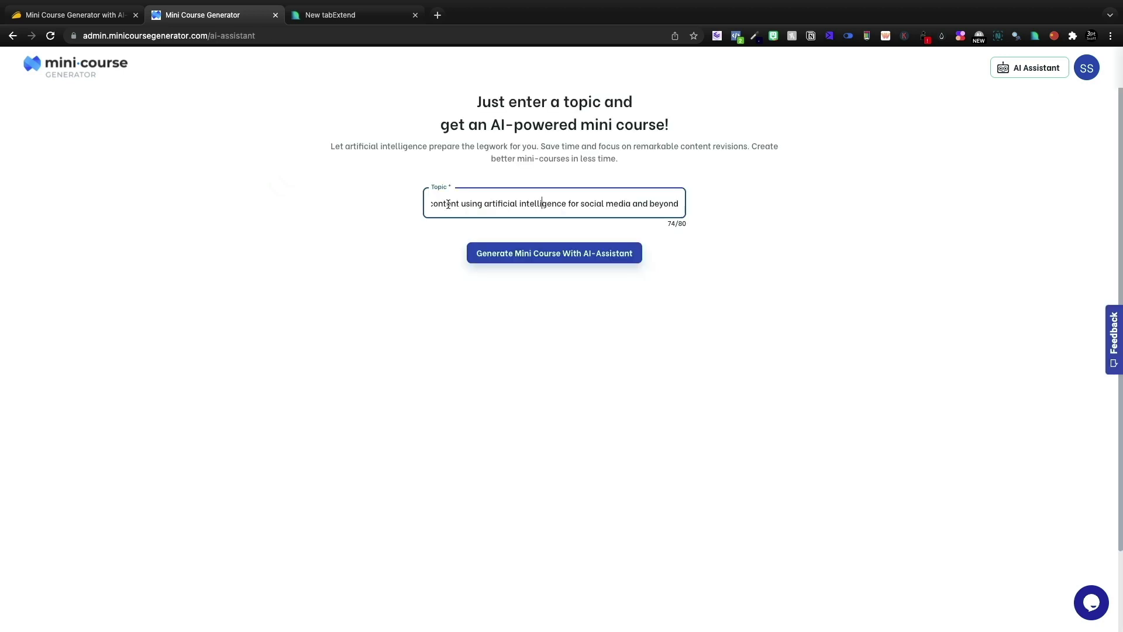
Step: Check the AI content for social media topic text and generate the course from it
drag(448, 204, 597, 207)
drag(692, 319, 682, 323)
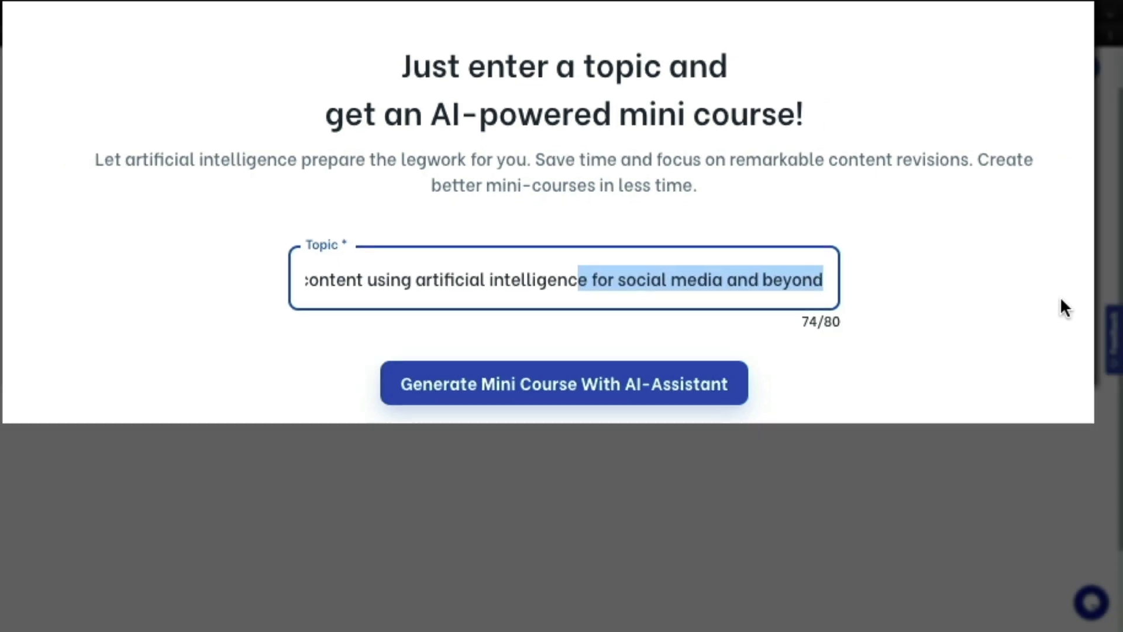
click(761, 418)
click(656, 274)
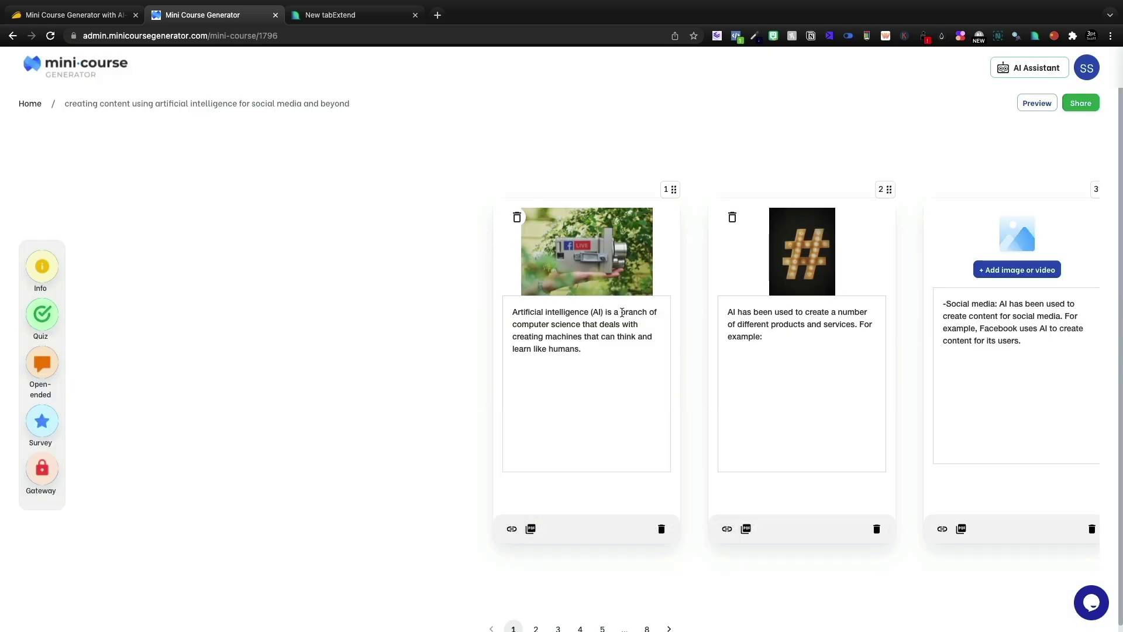
Step: Review card 1, then pages 2, 3 and 8 with the two closing quiz cards
click(610, 352)
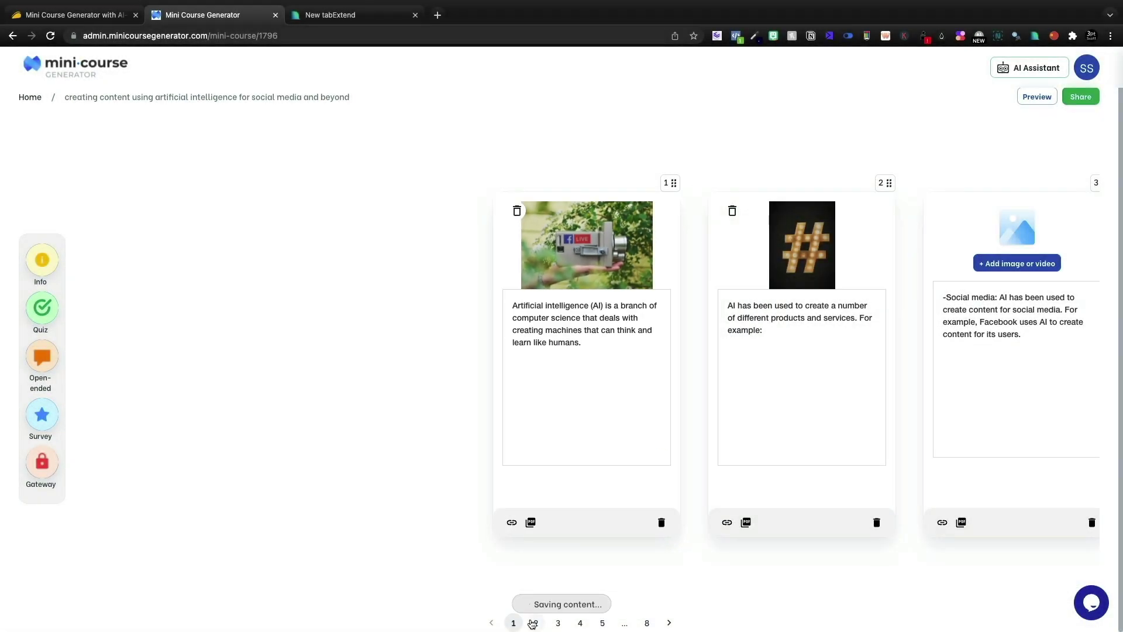
click(532, 623)
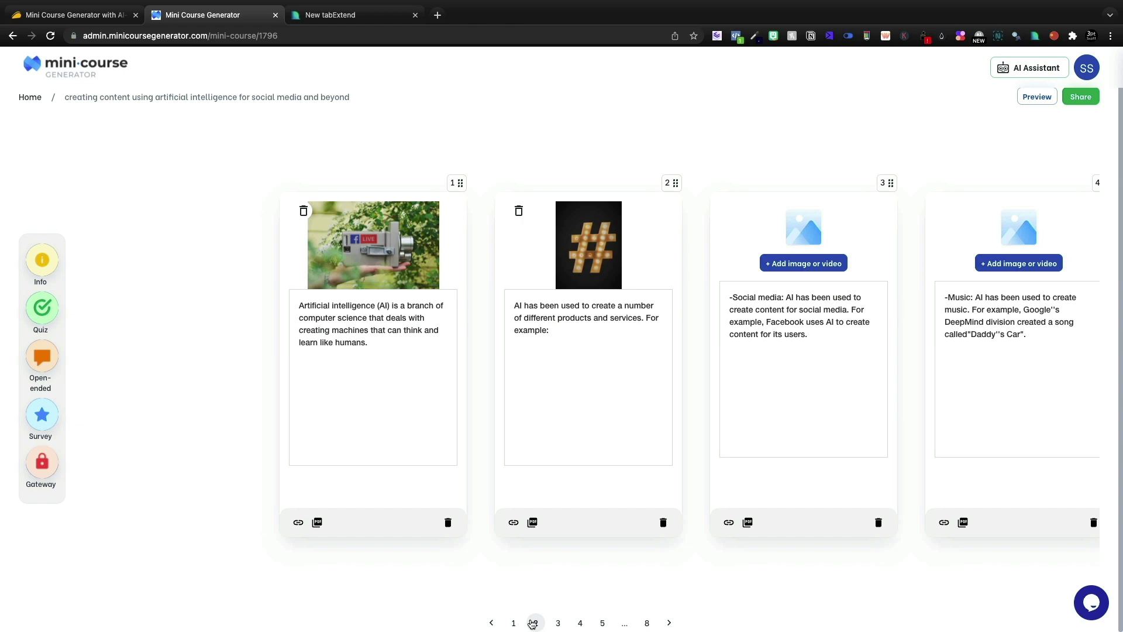
click(558, 623)
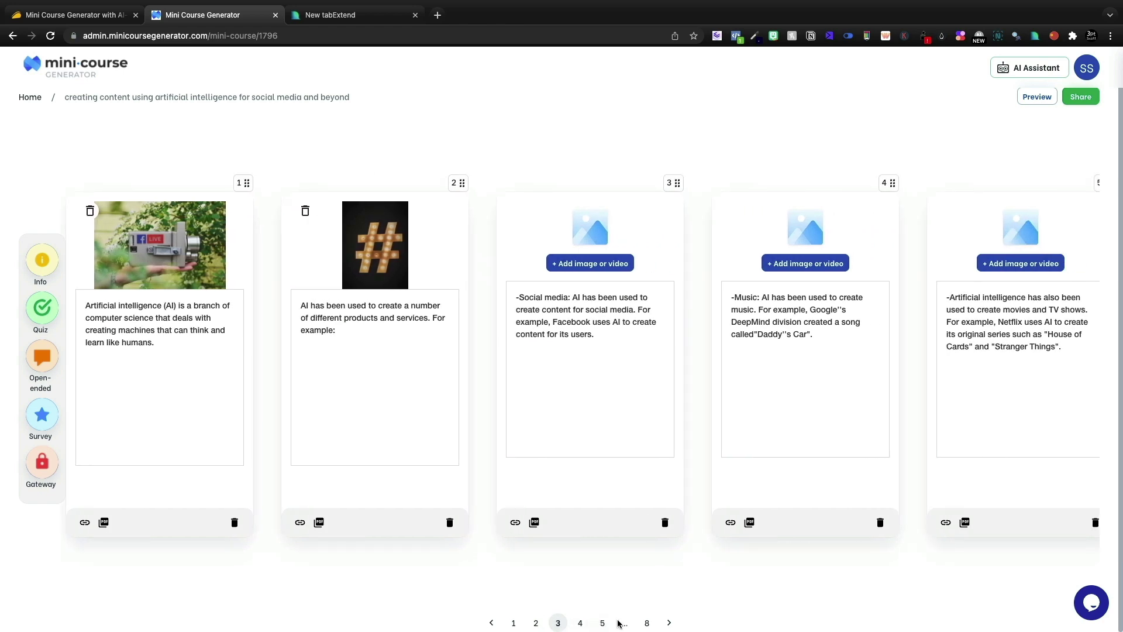
click(646, 624)
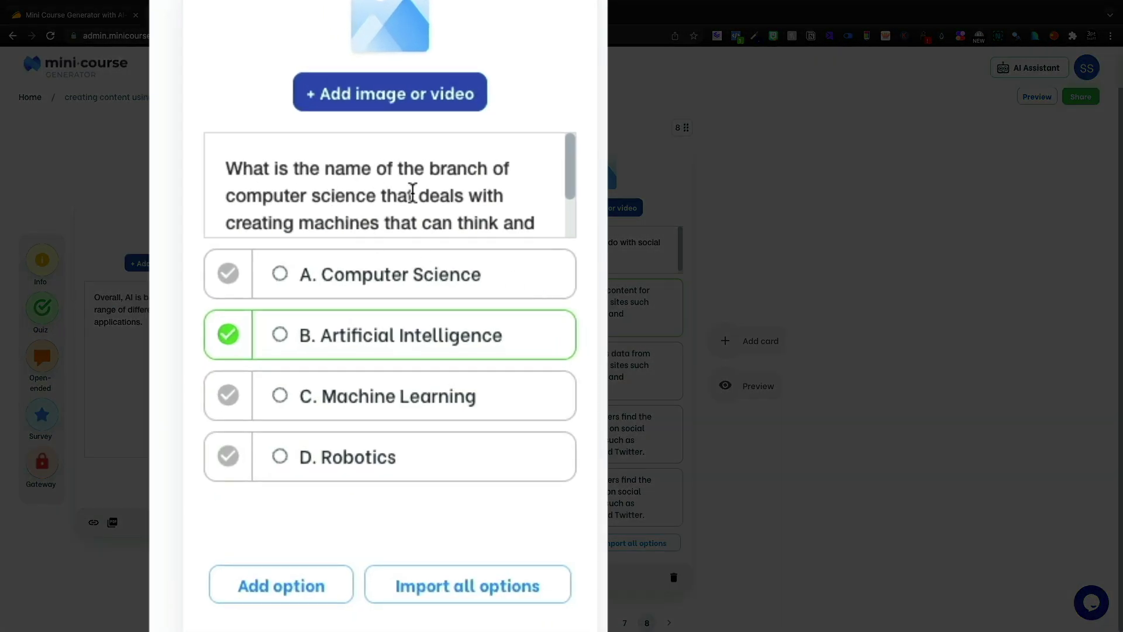
scroll(431, 212, down, 1)
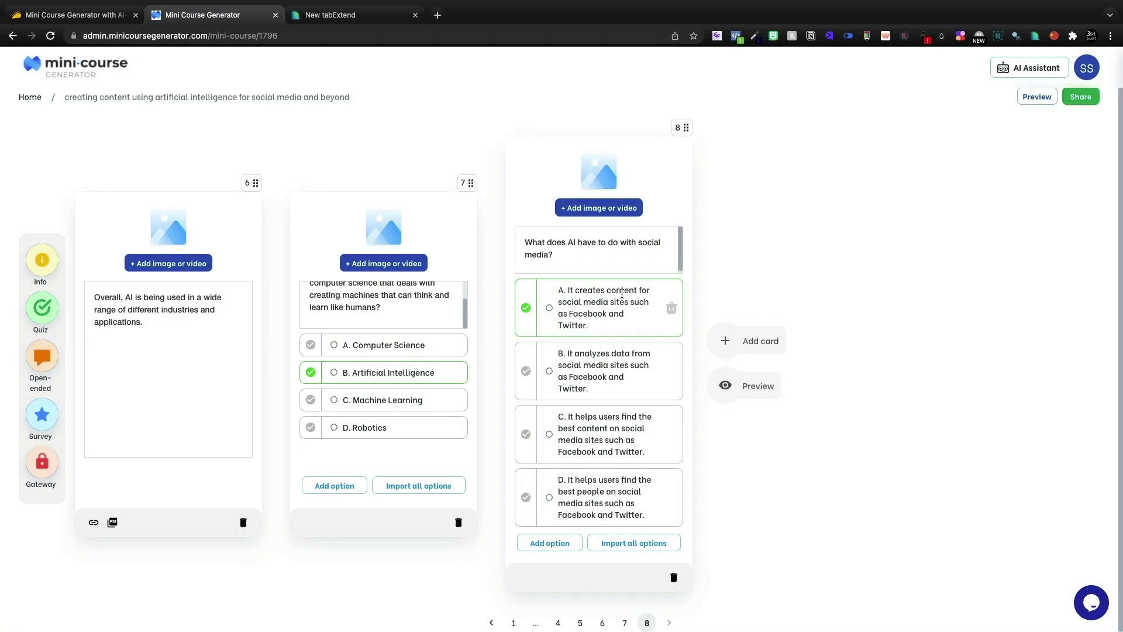
scroll(615, 322, up, 1)
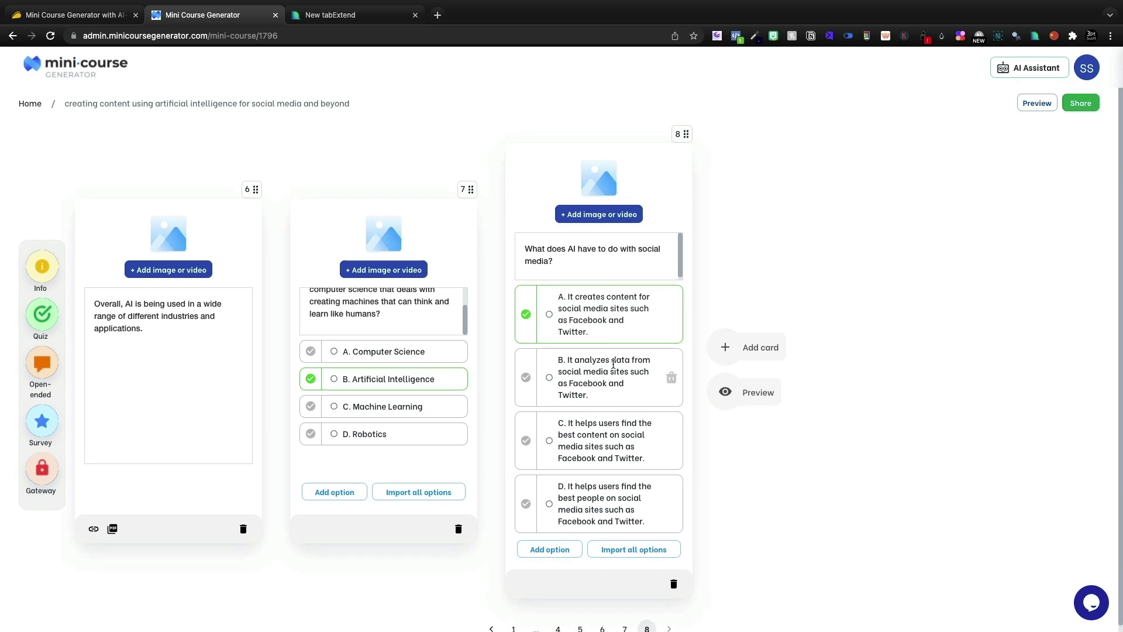